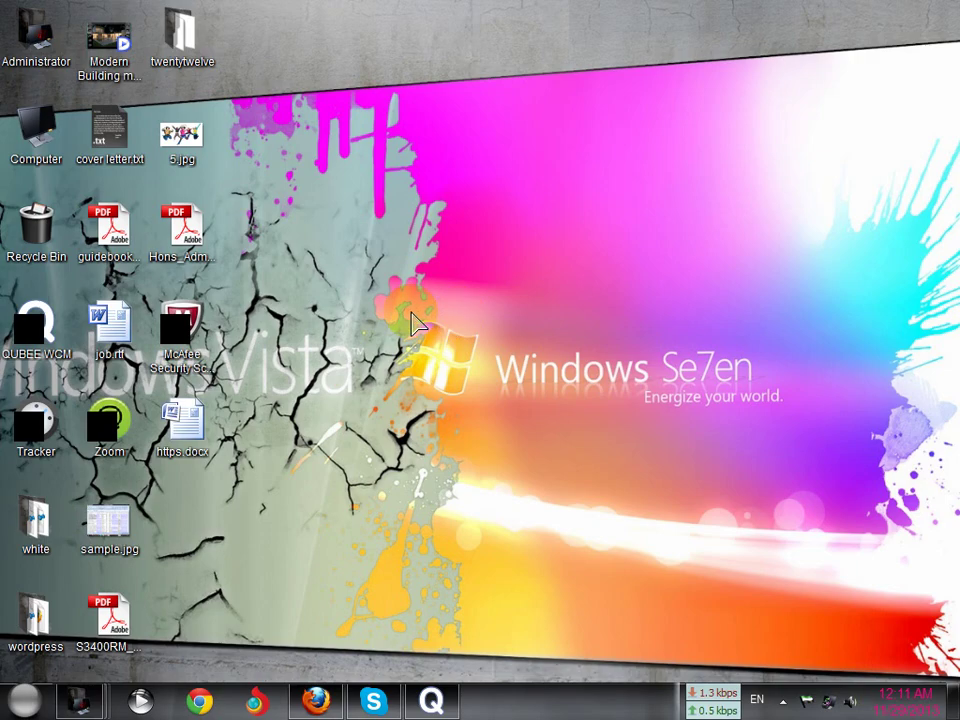
# Launch Firefox from the taskbar to a blank New Tab page
pyautogui.click(318, 701)
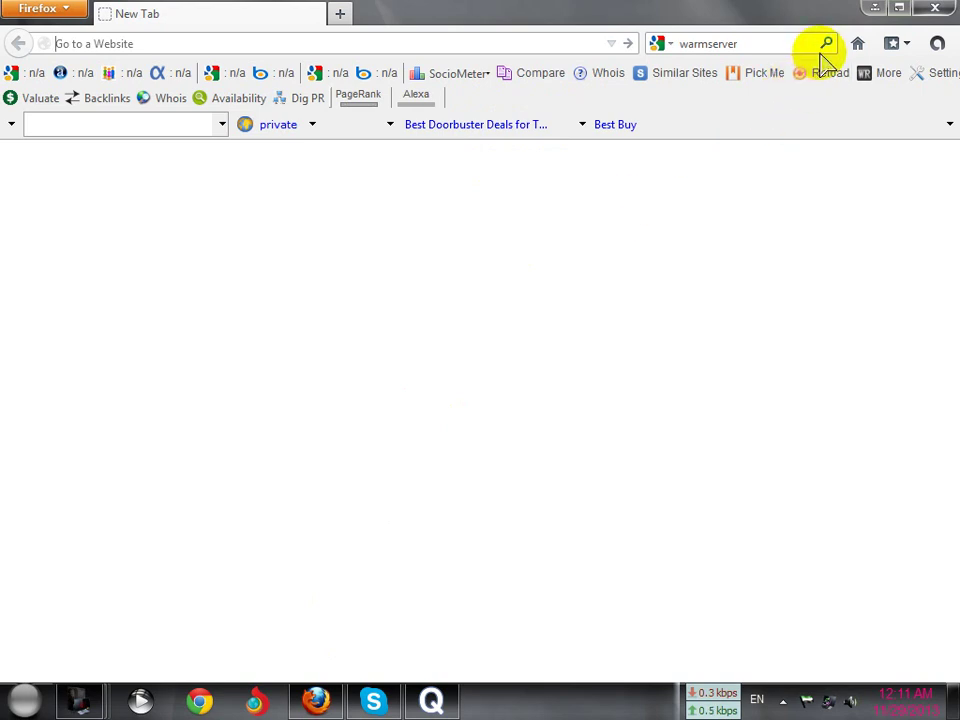
# Search Google for 'warmserver', which is corrected to WampServer results
pyautogui.moveTo(750, 45); pyautogui.dragTo(677, 43)
pyautogui.click(762, 45)
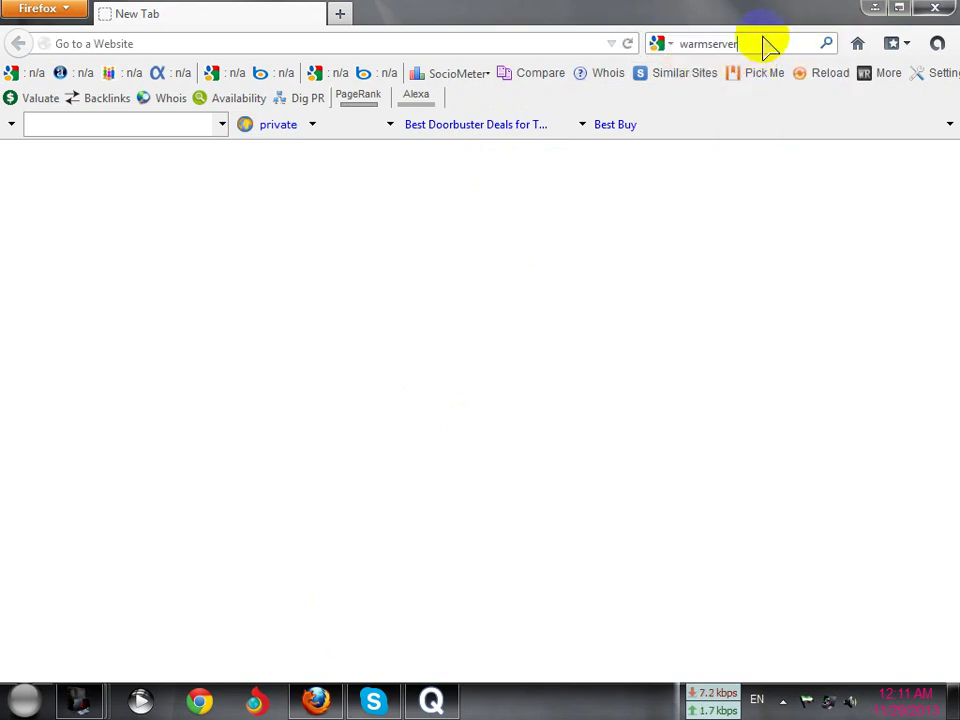
pyautogui.click(826, 45)
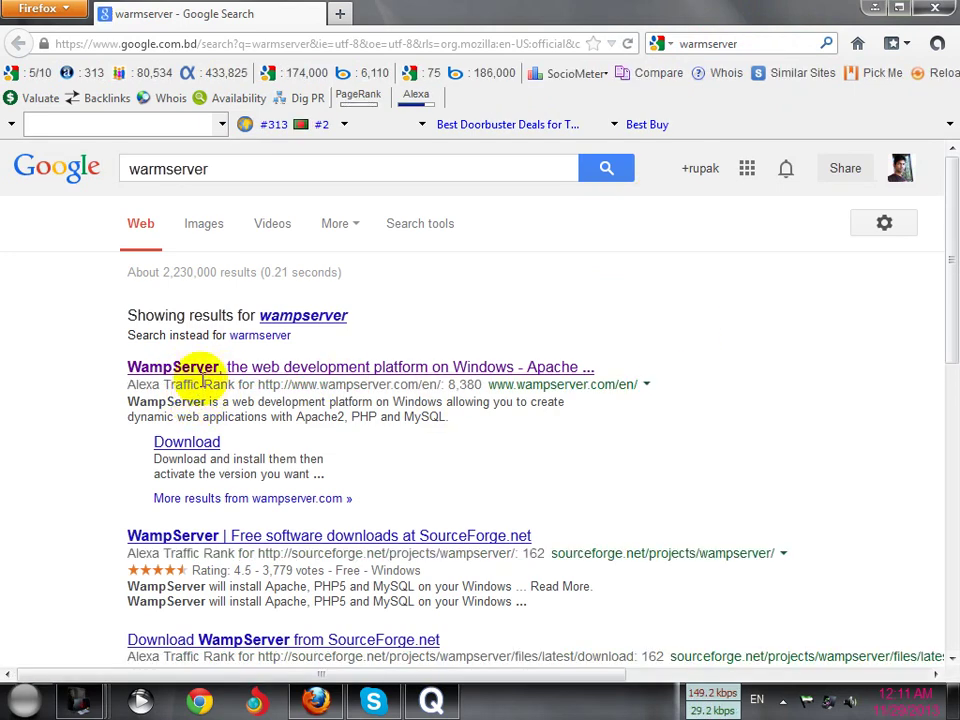
# Open wampserver.com and choose the WAMPSERVER (32 BITS & PHP 5.4) 2.4 download
pyautogui.click(259, 374)
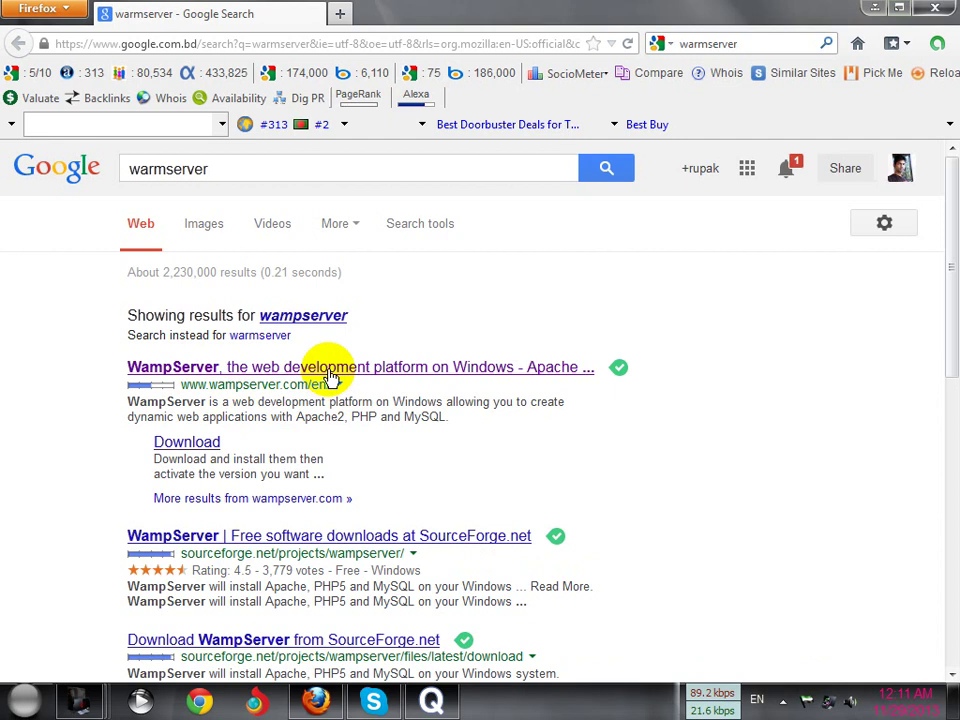
pyautogui.click(330, 372)
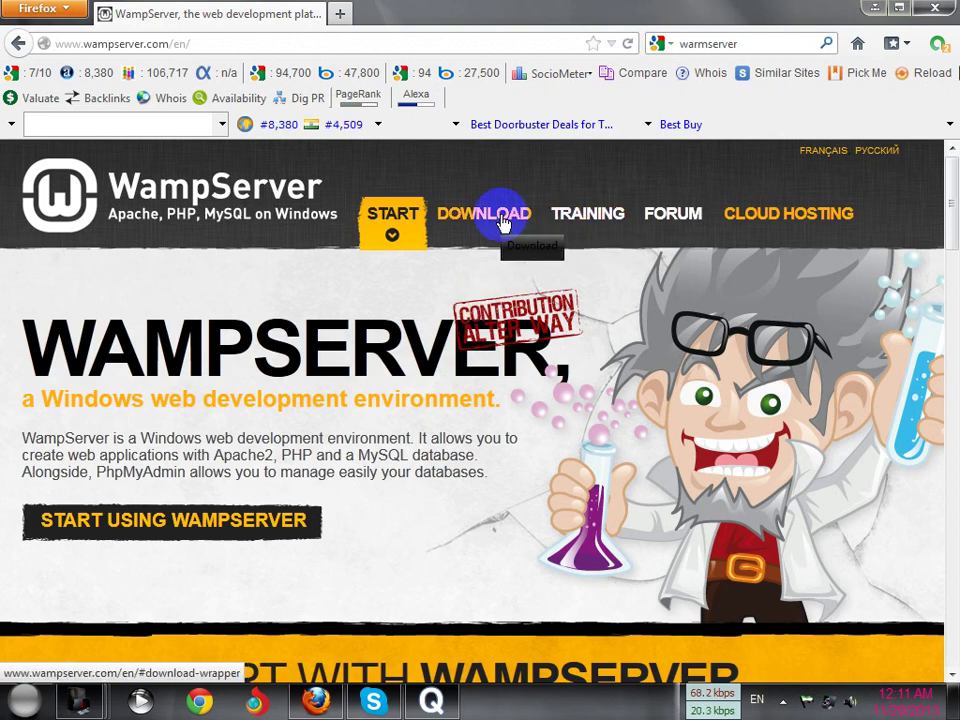
pyautogui.click(503, 222)
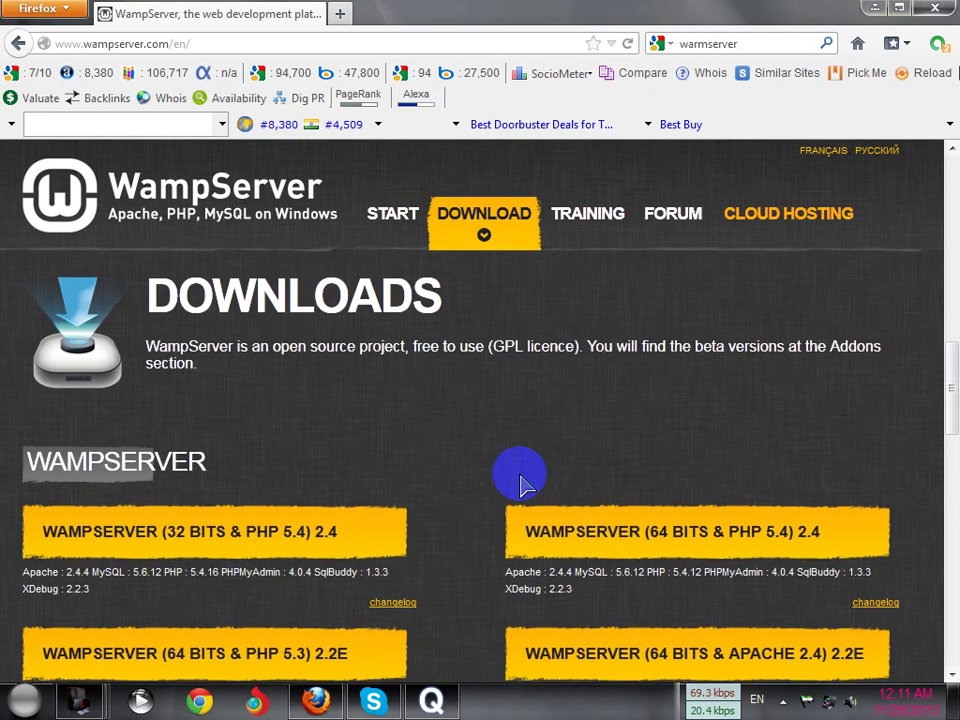
pyautogui.scroll(-2, 345, 476)
pyautogui.scroll(-2, 345, 476)
pyautogui.scroll(2, 289, 475)
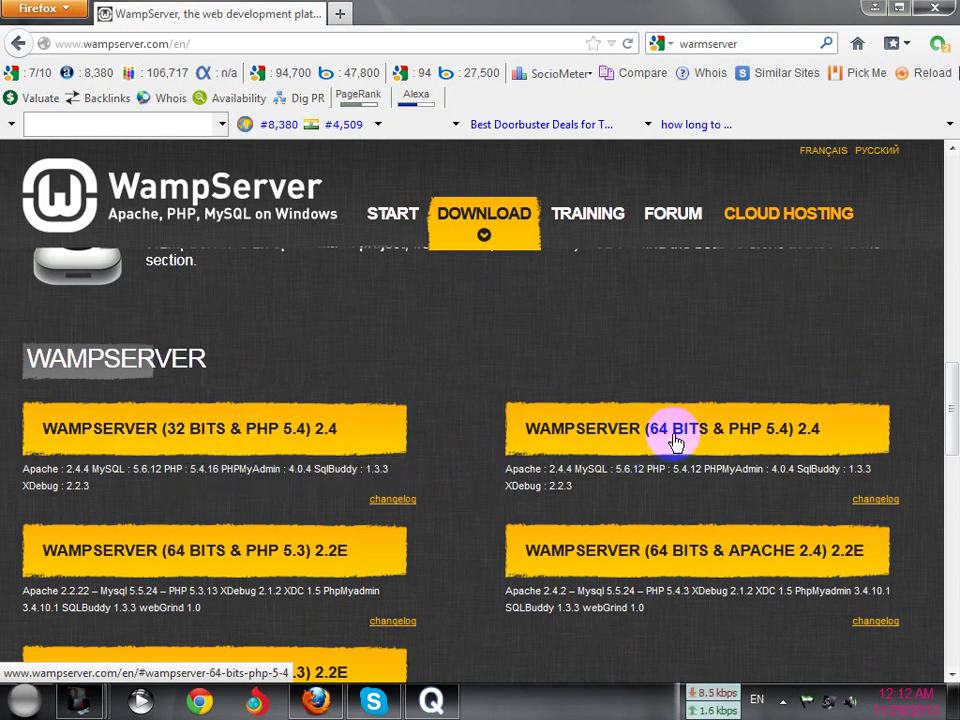
pyautogui.scroll(-2, 460, 443)
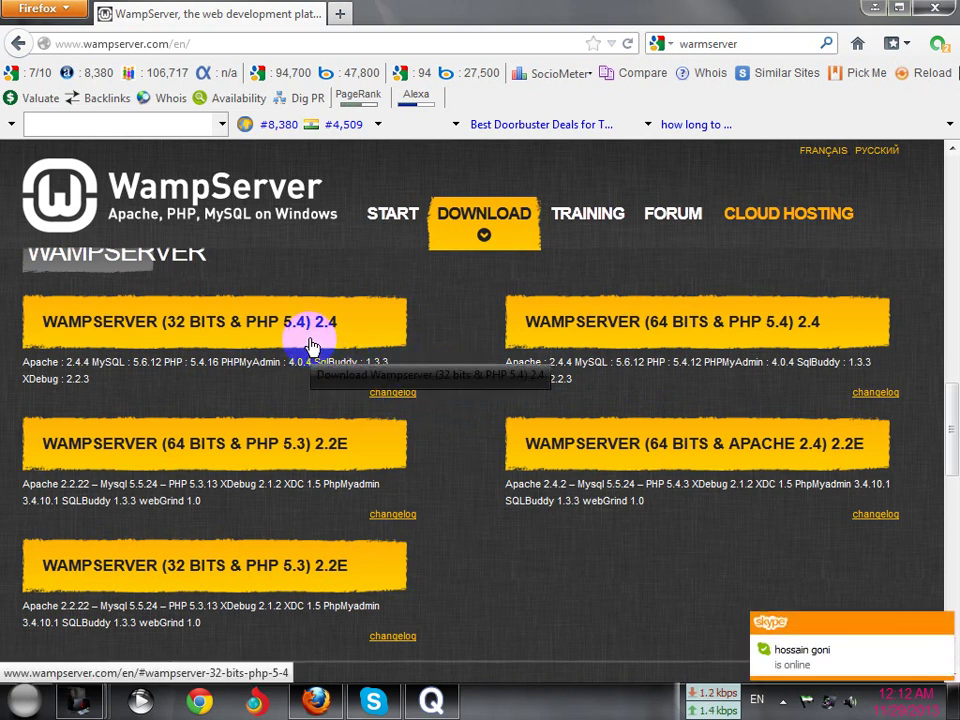
pyautogui.click(216, 337)
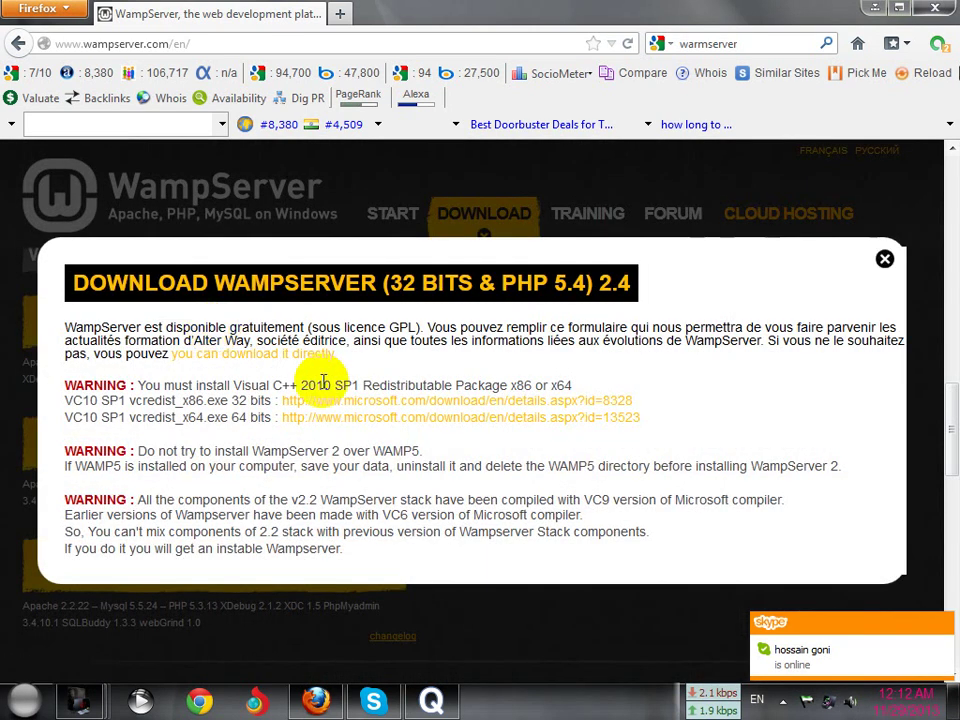
# Follow the popup's vcredist_x86.exe 32 bits microsoft.com link for Visual C++ 2010 SP1
pyautogui.scroll(-2, 255, 394)
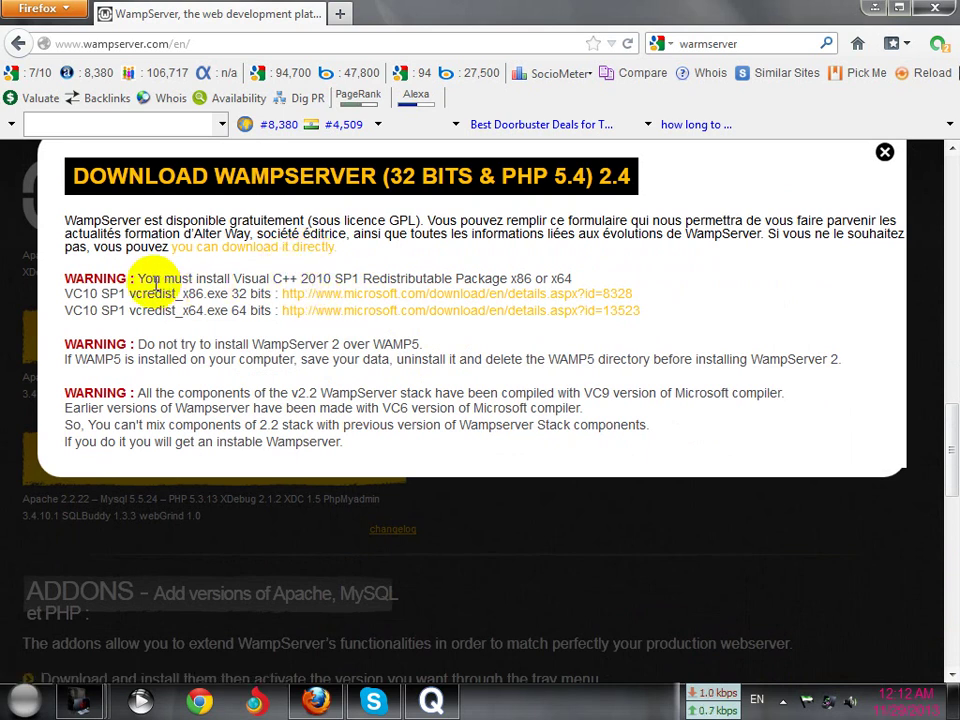
pyautogui.moveTo(145, 279); pyautogui.dragTo(273, 281)
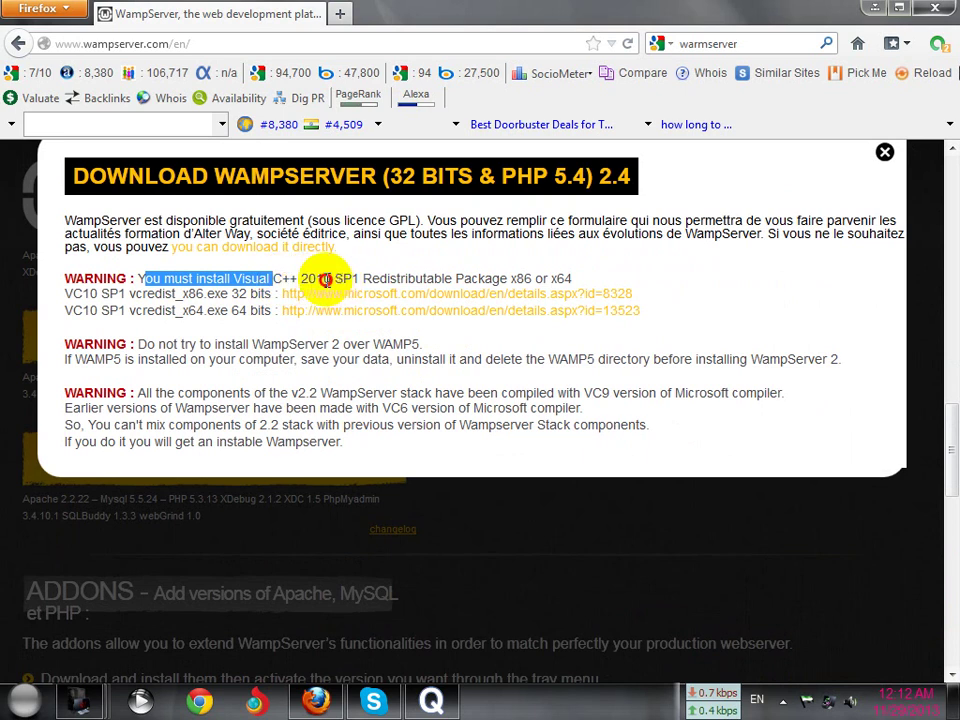
pyautogui.click(325, 281)
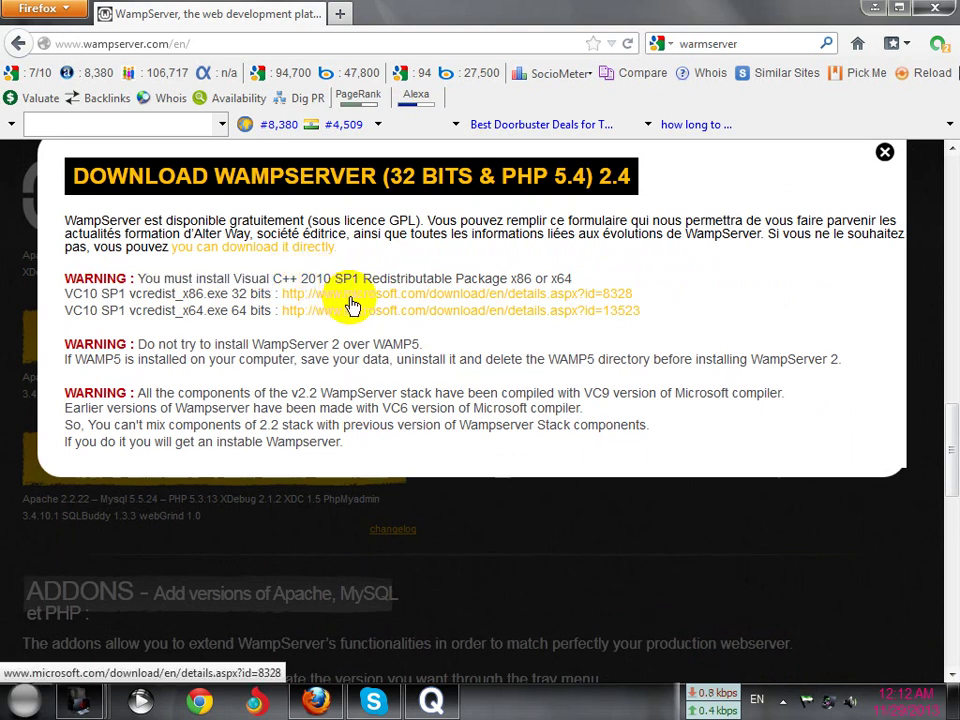
pyautogui.click(357, 302)
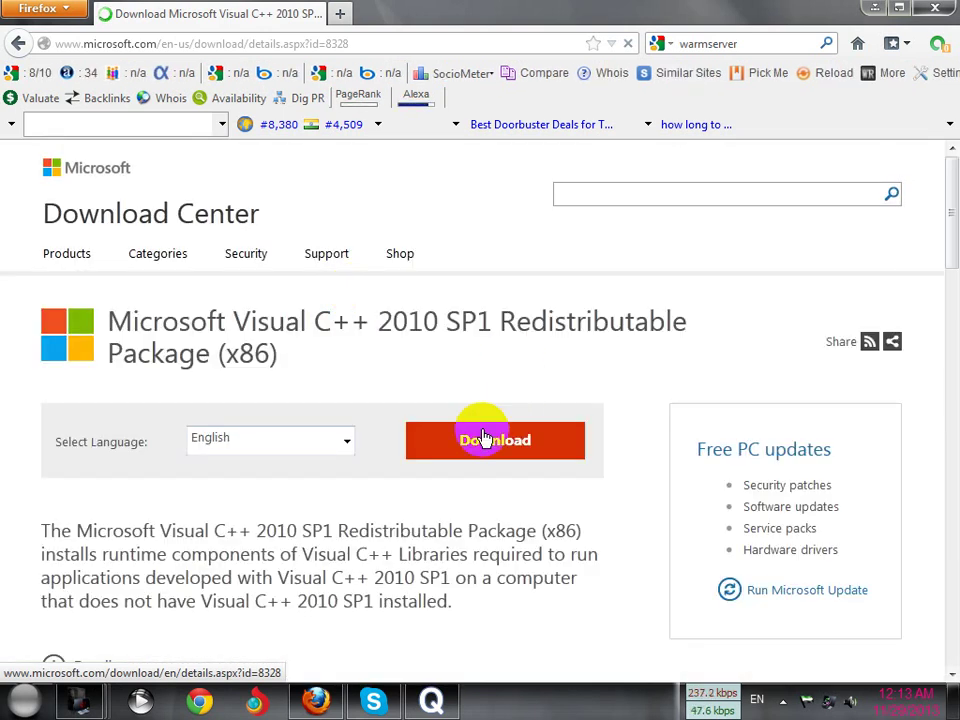
# Start downloading vcredist_x86.exe through IDM, then return to the WampServer homepage
pyautogui.click(476, 448)
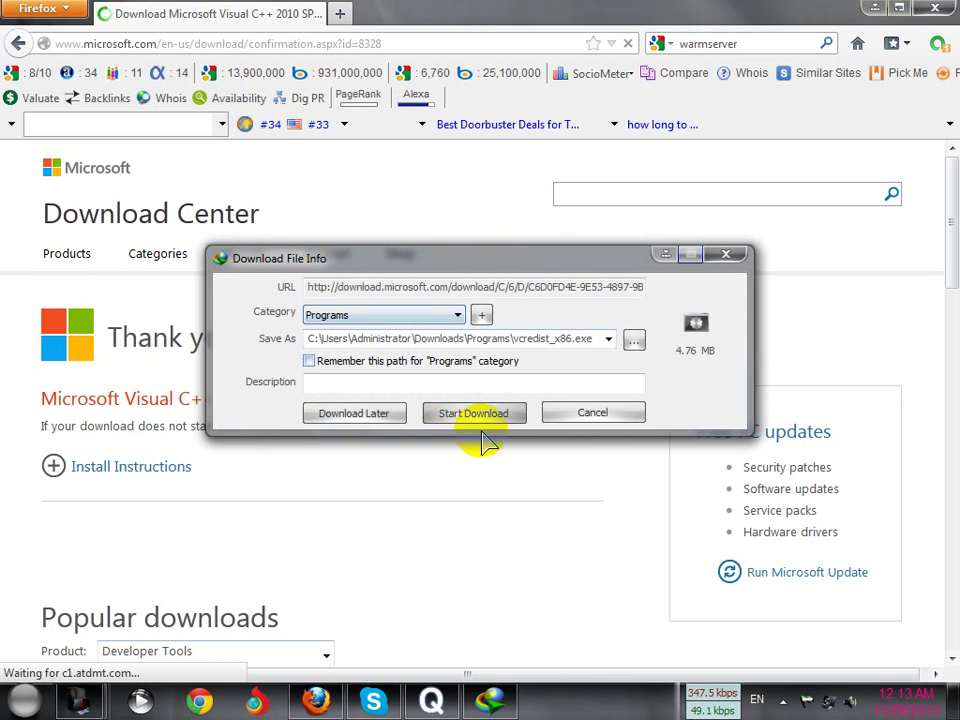
pyautogui.click(474, 420)
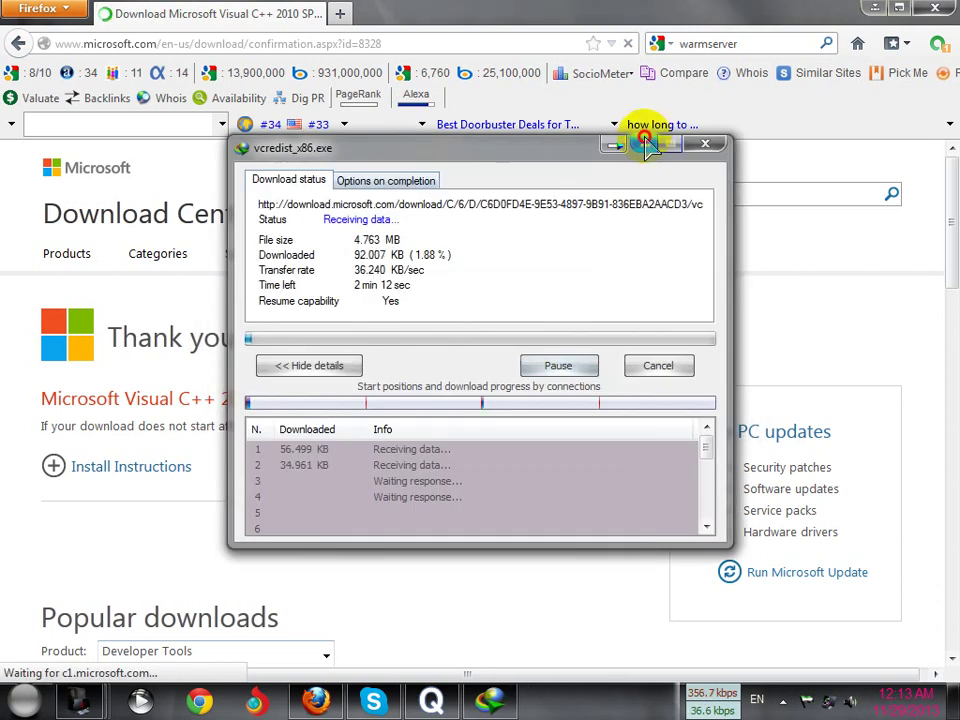
pyautogui.click(681, 144)
pyautogui.click(19, 46)
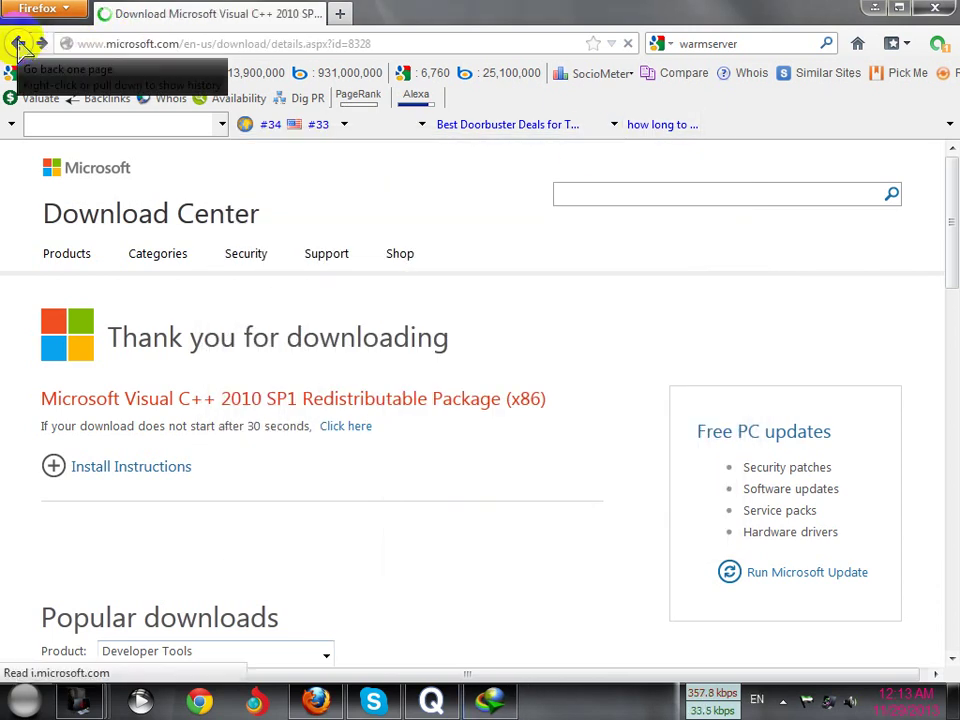
pyautogui.click(18, 44)
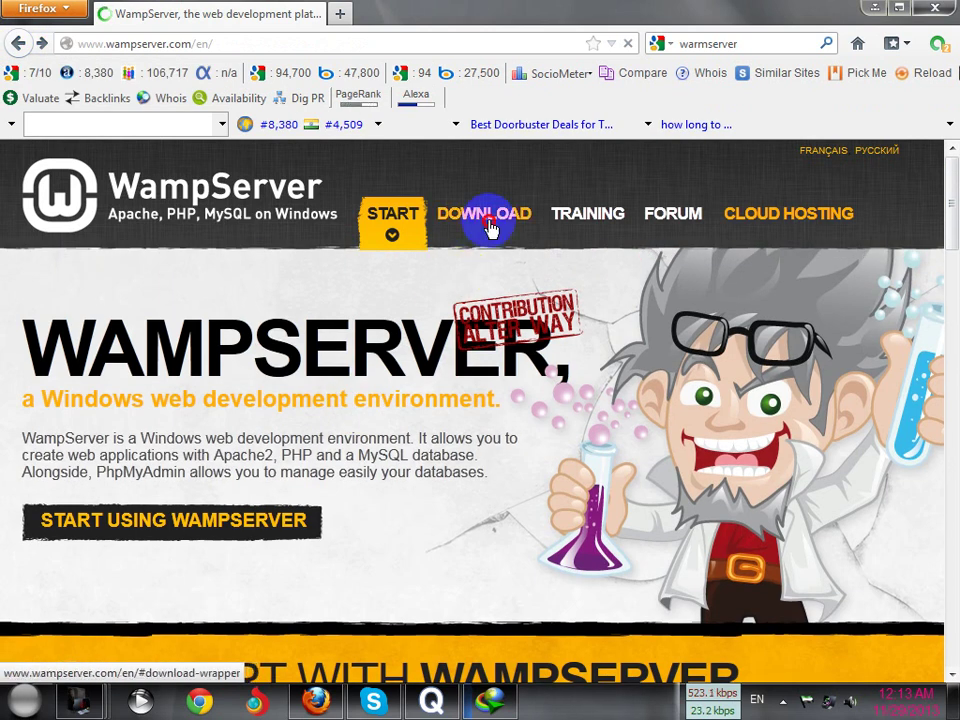
# Reopen the WampServer 2.4 (32 bits & PHP 5.4) download popup
pyautogui.click(489, 228)
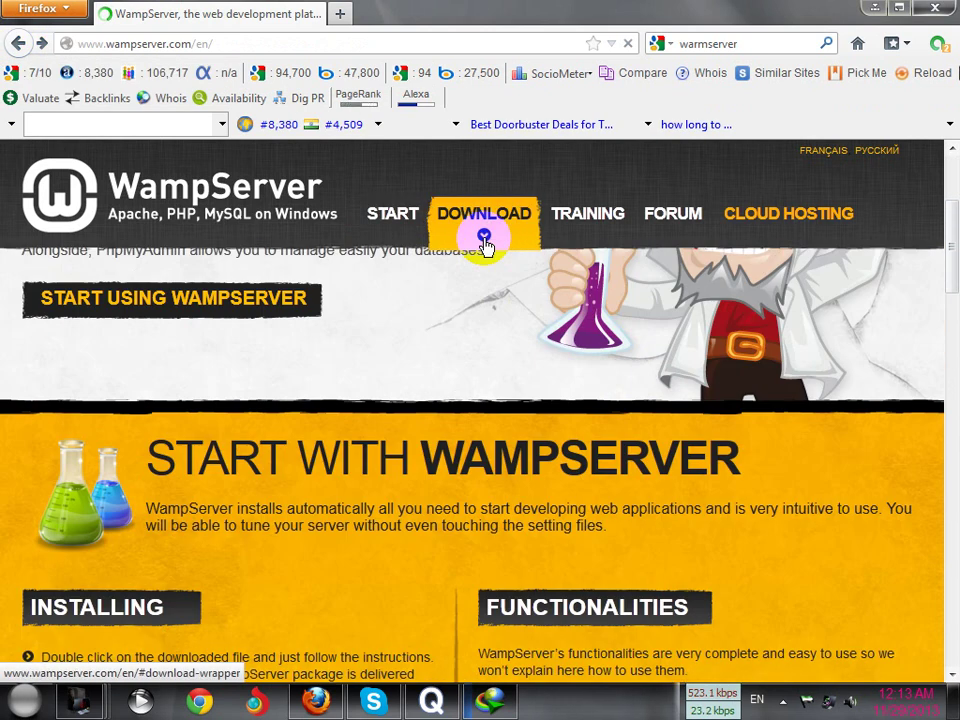
pyautogui.scroll(-2, 285, 453)
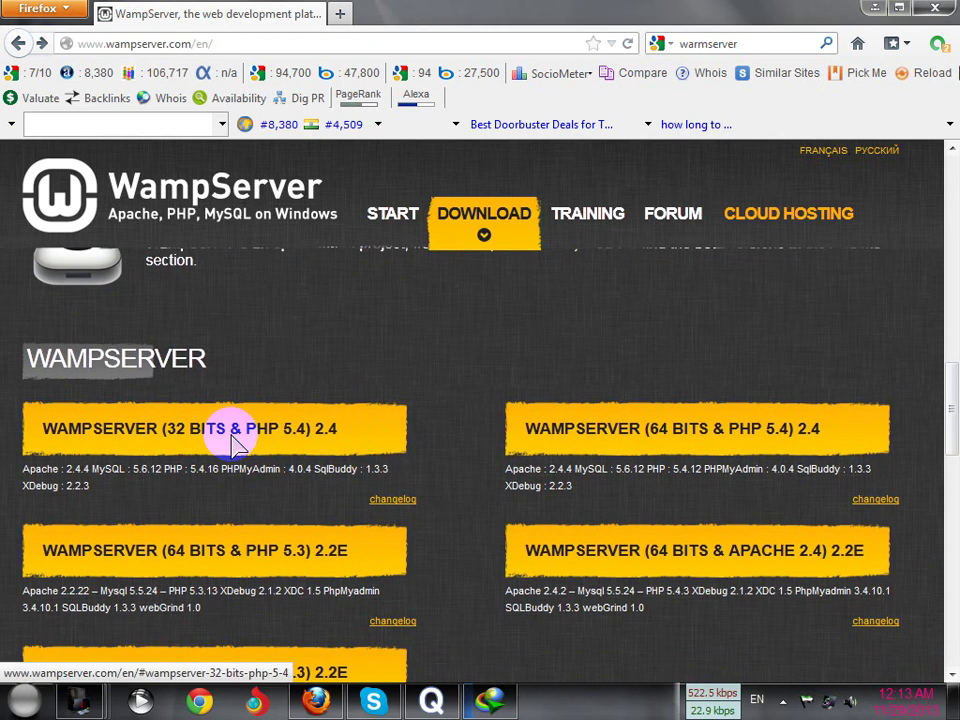
pyautogui.click(236, 435)
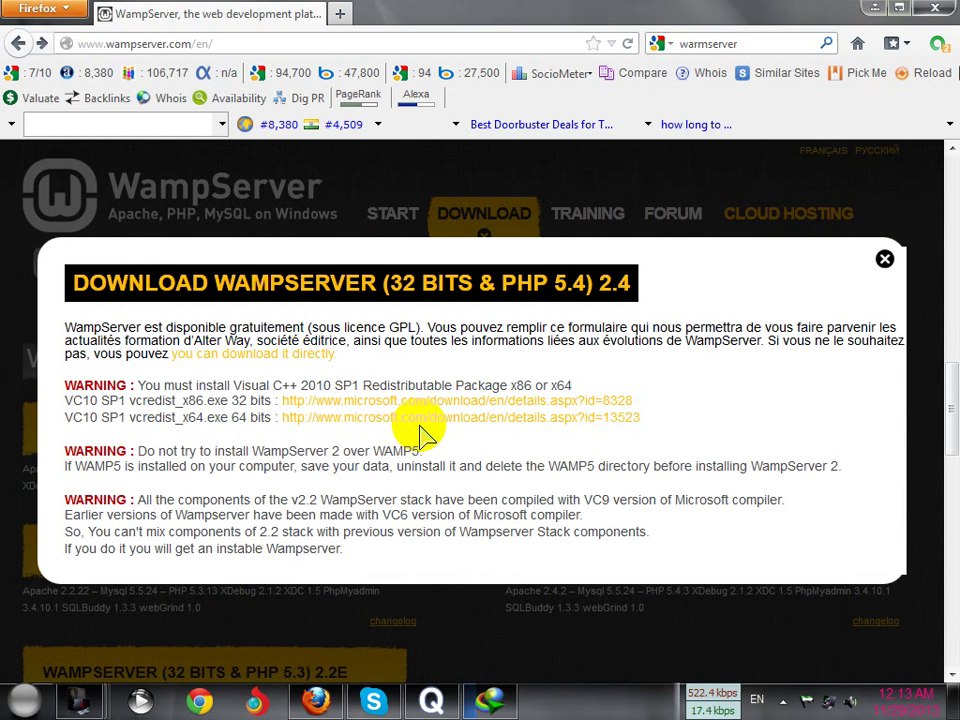
# Cancel the running Visual C++ download in IDM and trigger the vcredist_x86 download again
pyautogui.click(485, 705)
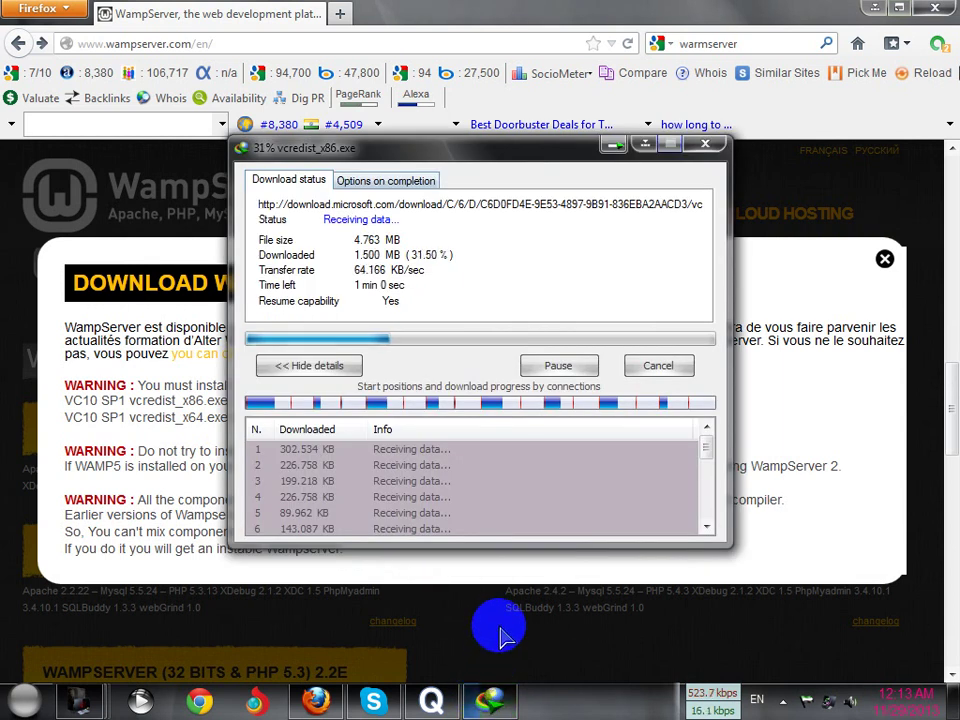
pyautogui.click(653, 368)
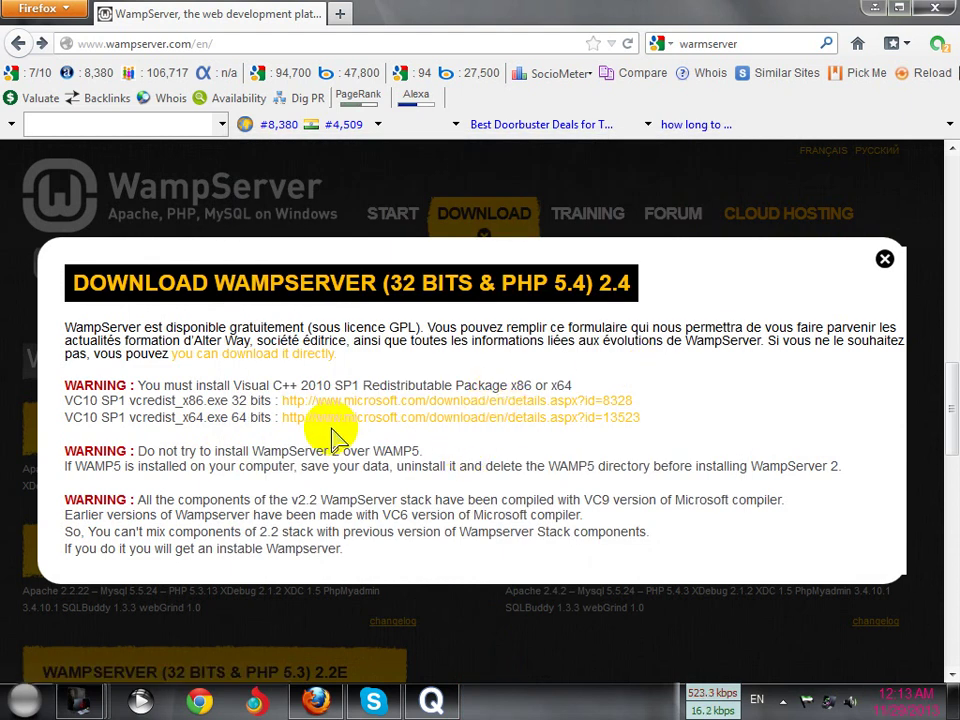
pyautogui.click(381, 410)
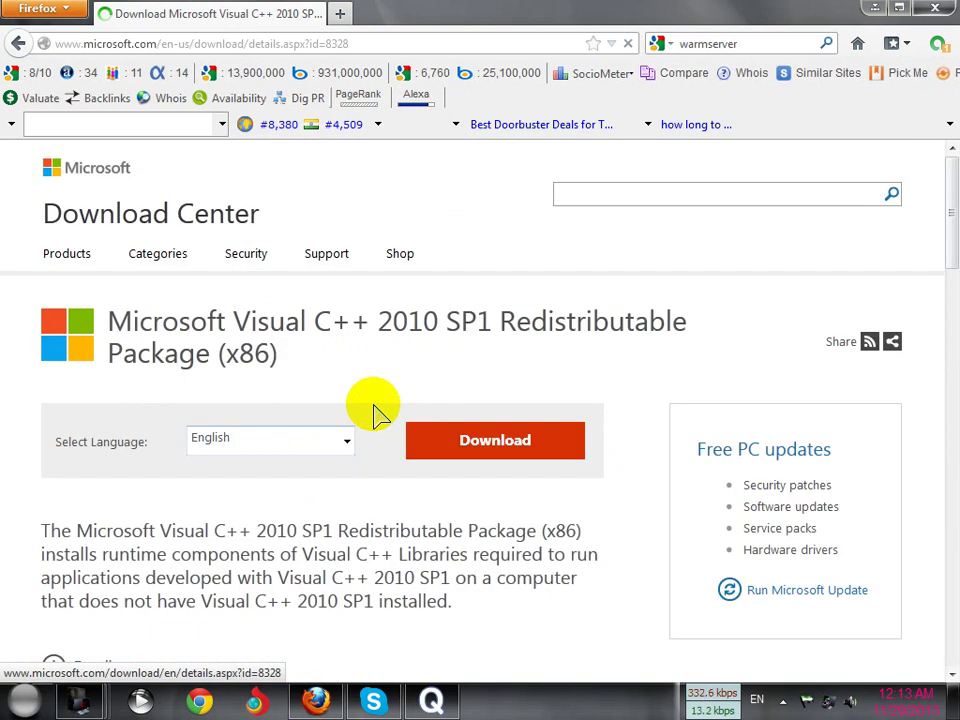
pyautogui.click(499, 446)
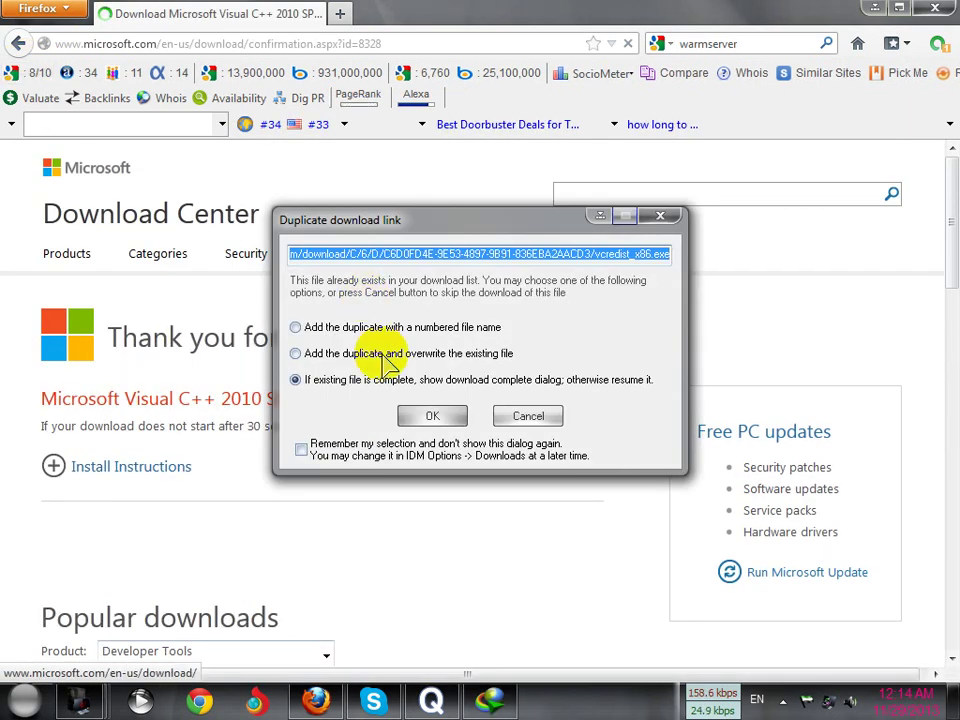
# Confirm re-downloading the duplicate vcredist_x86.exe and go back to the WampServer homepage
pyautogui.click(431, 413)
pyautogui.click(645, 145)
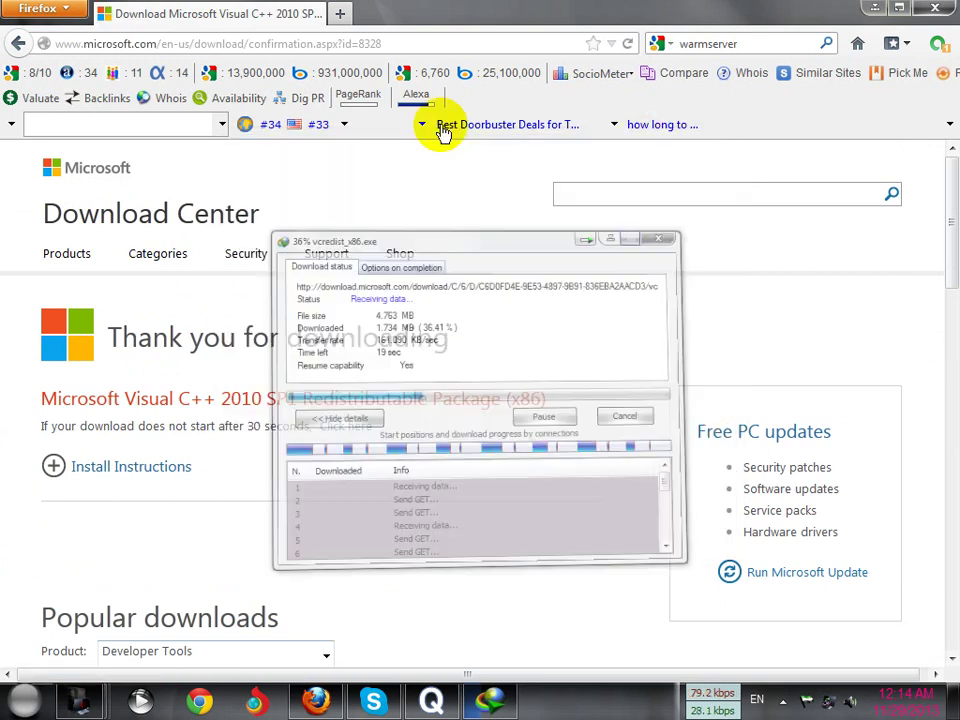
pyautogui.click(18, 43)
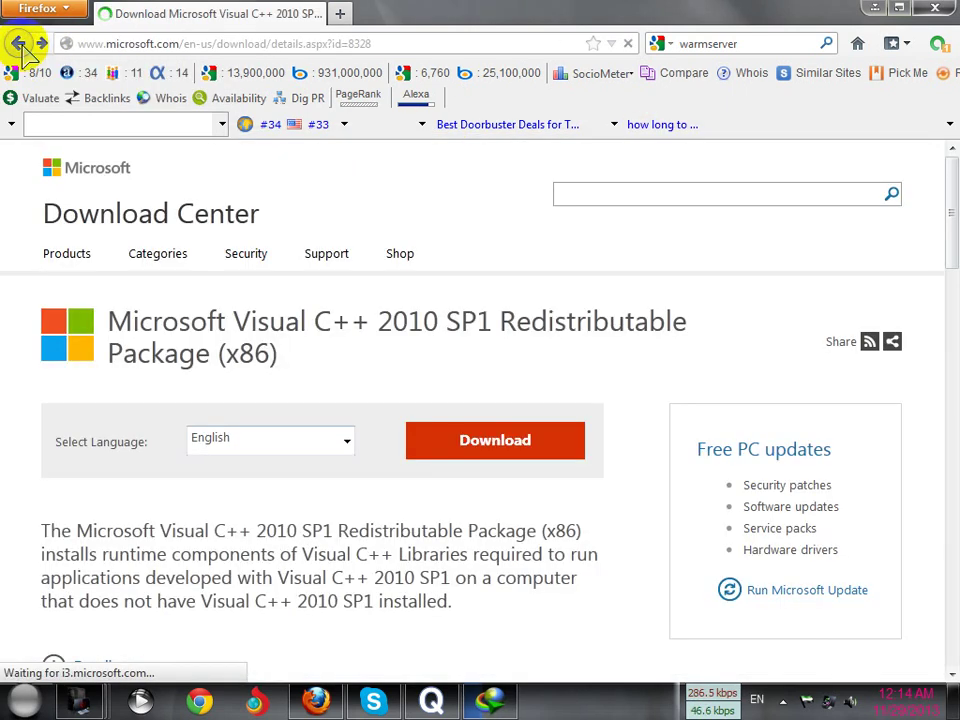
pyautogui.click(20, 44)
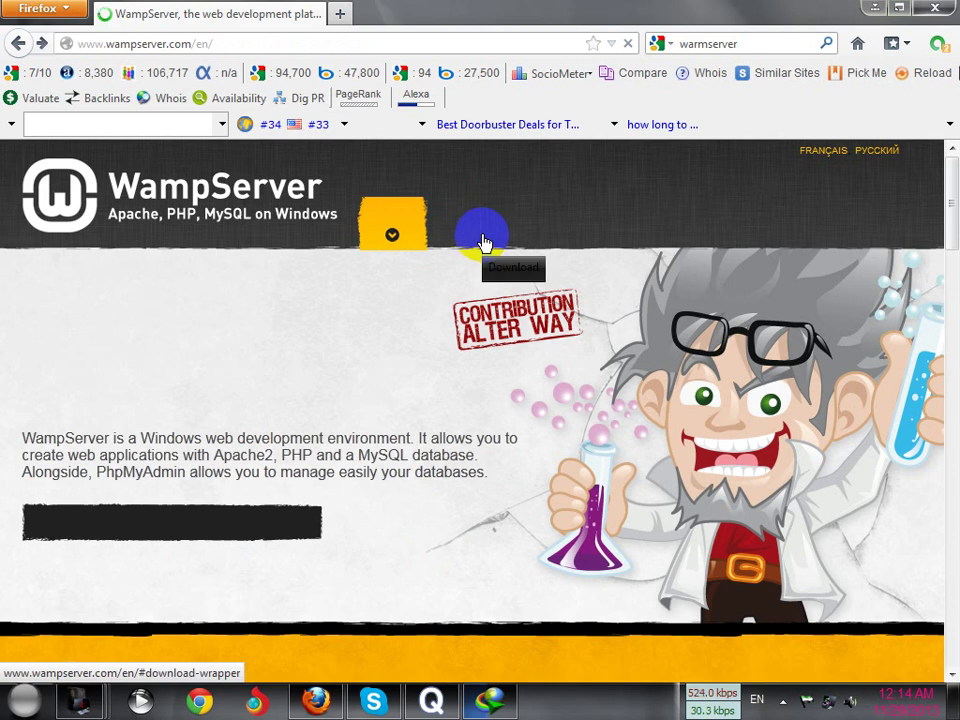
# Open the 32-bit PHP 5.4 WampServer 2.4 popup and choose the direct download link
pyautogui.click(483, 220)
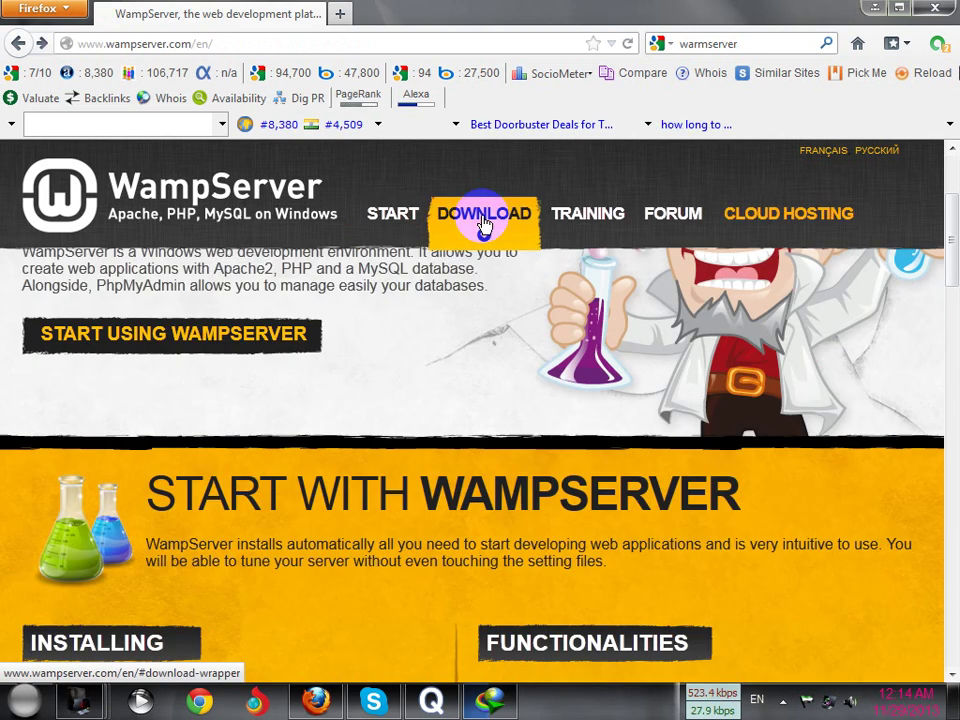
pyautogui.click(236, 535)
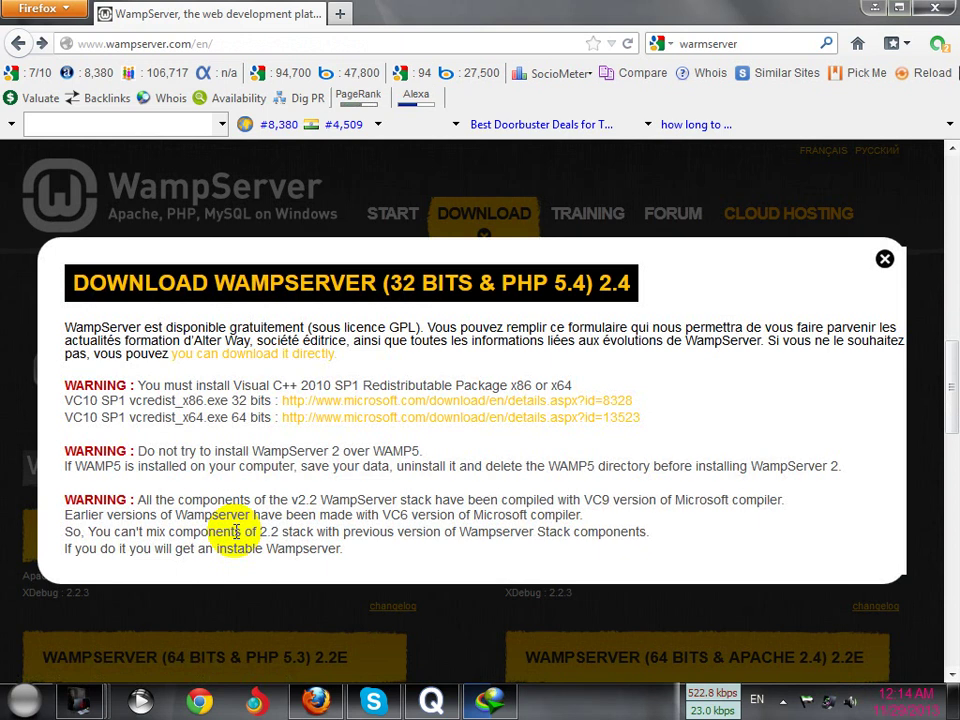
pyautogui.click(260, 363)
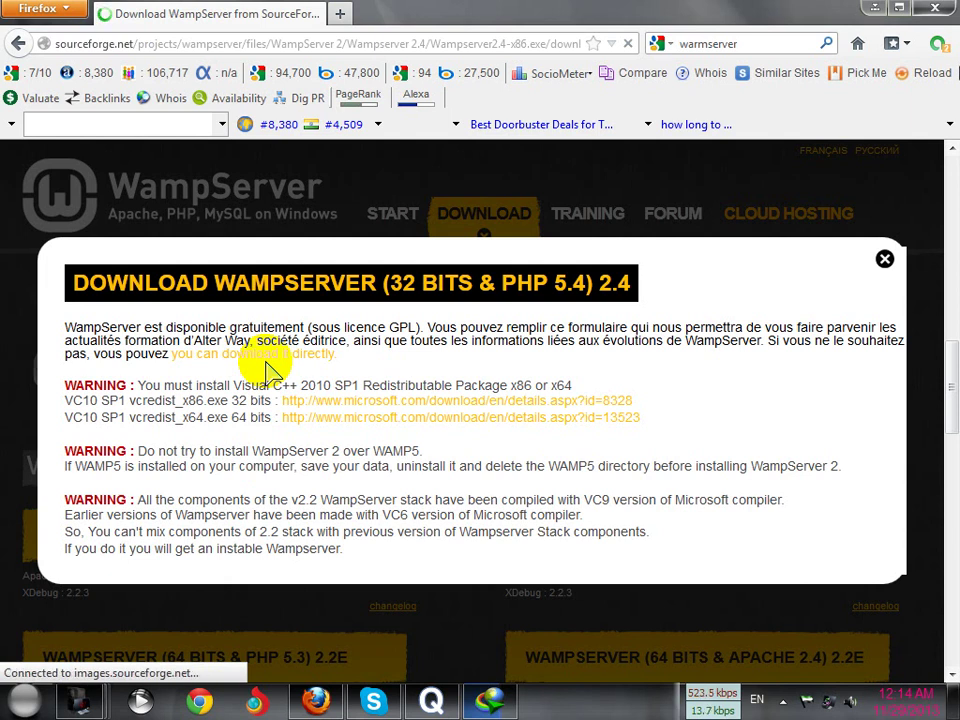
# Pause the vcredist_x86.exe download in IDM and go to SourceForge's WampServer download
pyautogui.click(508, 703)
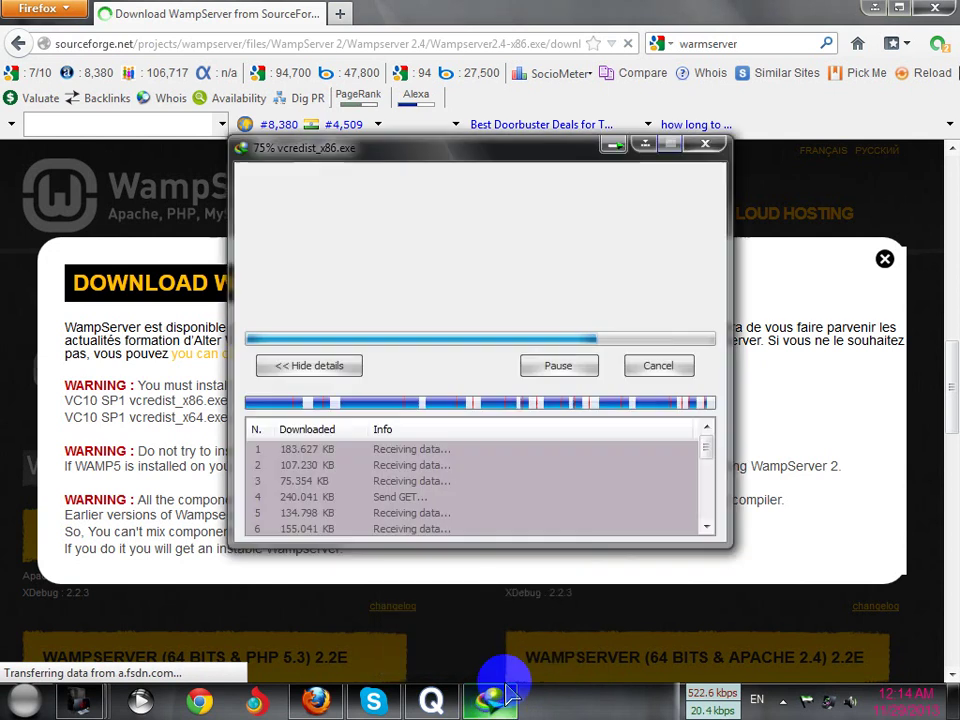
pyautogui.click(560, 367)
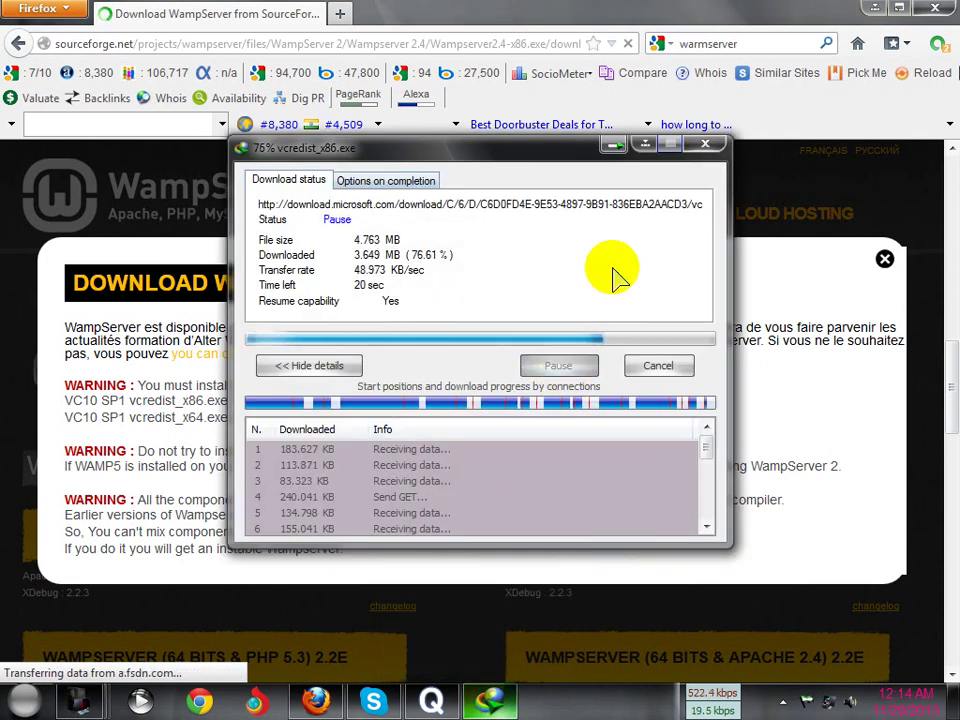
pyautogui.click(644, 145)
pyautogui.click(257, 355)
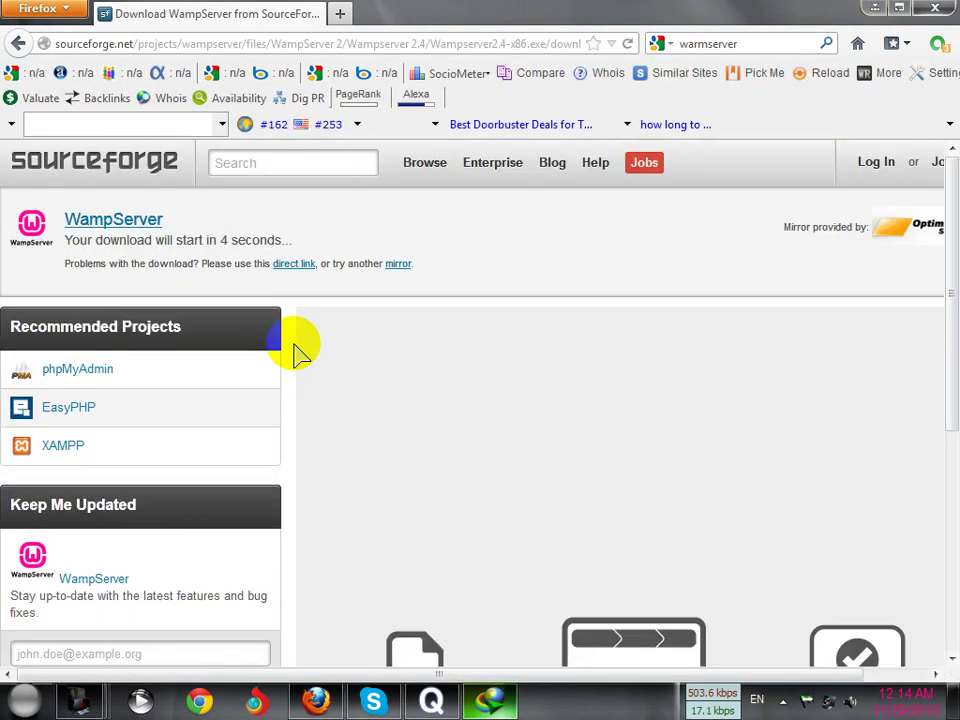
# Cancel the 34.35 MB Wampserver2.4-x86.exe download prompt and the paused vcredist_x86 download
pyautogui.scroll(-5, 369, 386)
pyautogui.scroll(4, 379, 403)
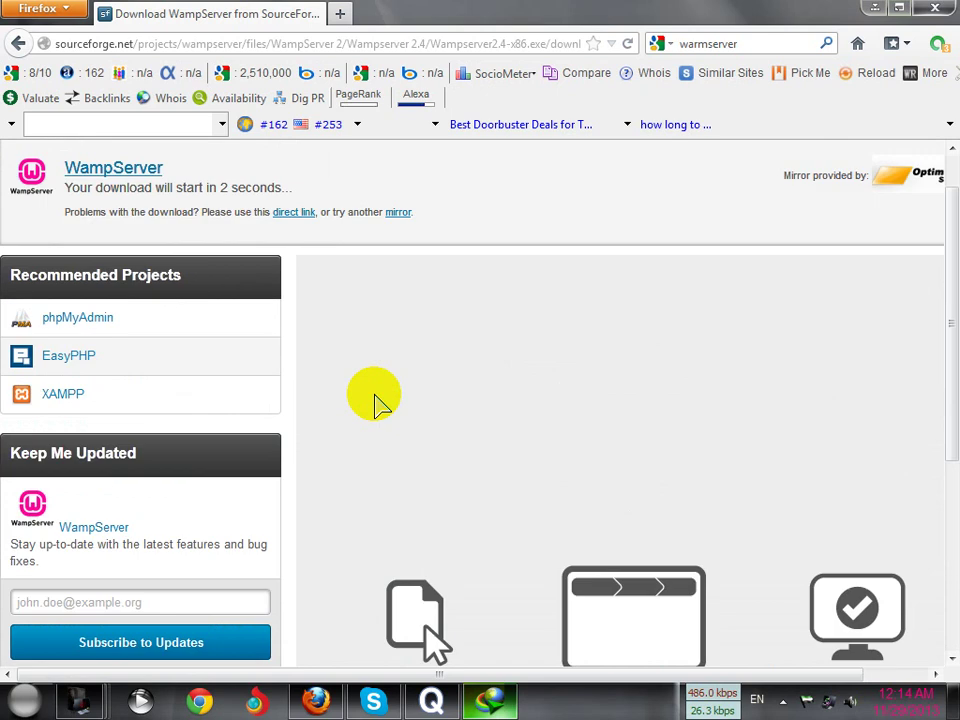
pyautogui.scroll(1, 375, 400)
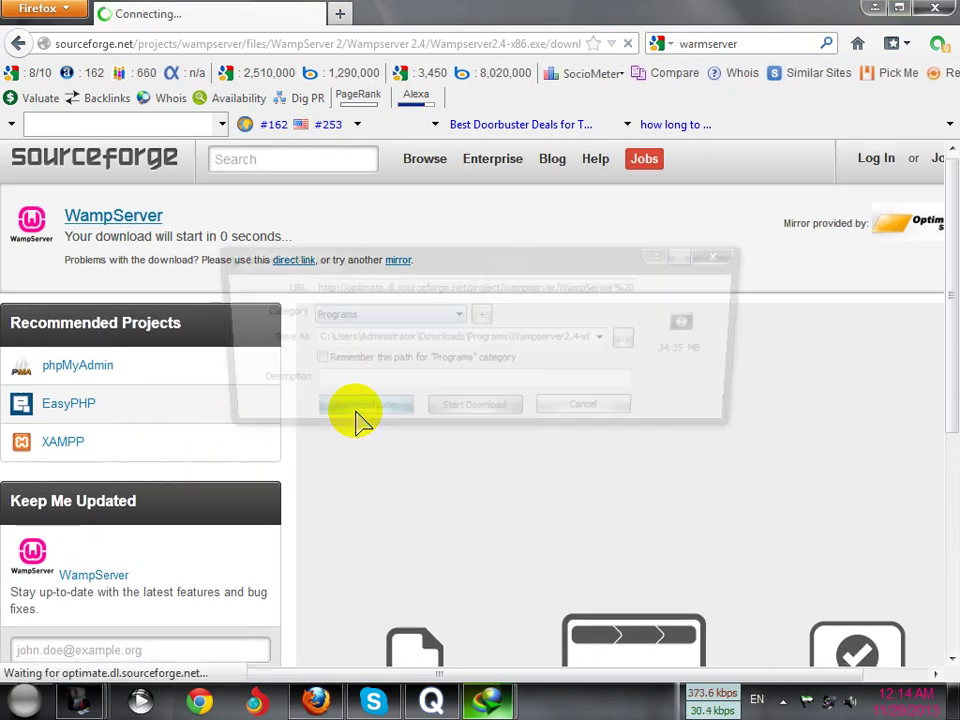
pyautogui.scroll(-2, 360, 418)
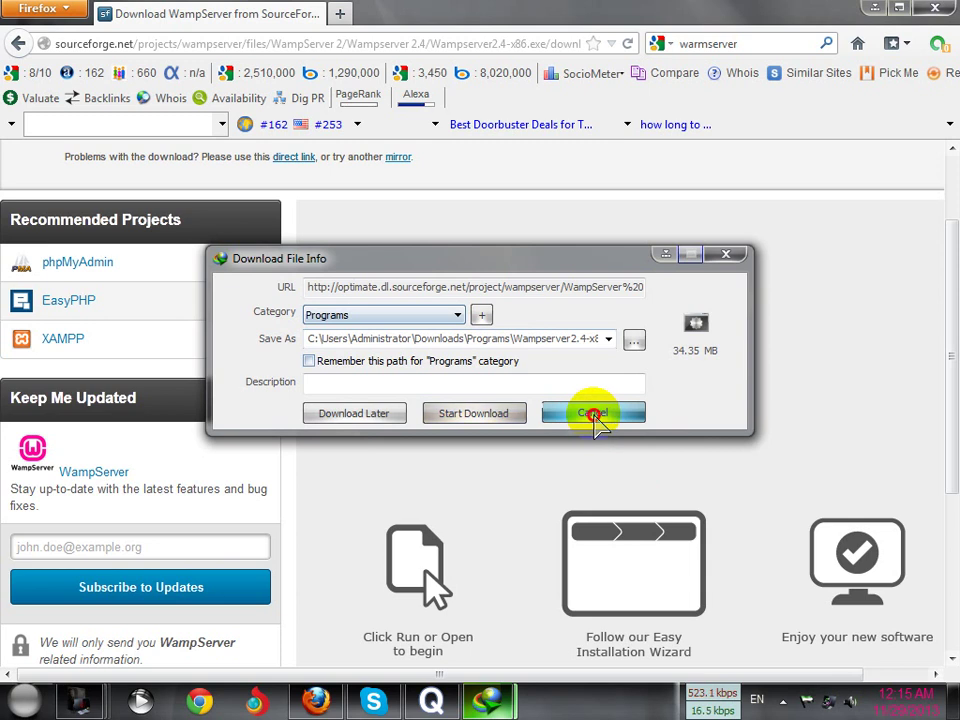
pyautogui.click(593, 413)
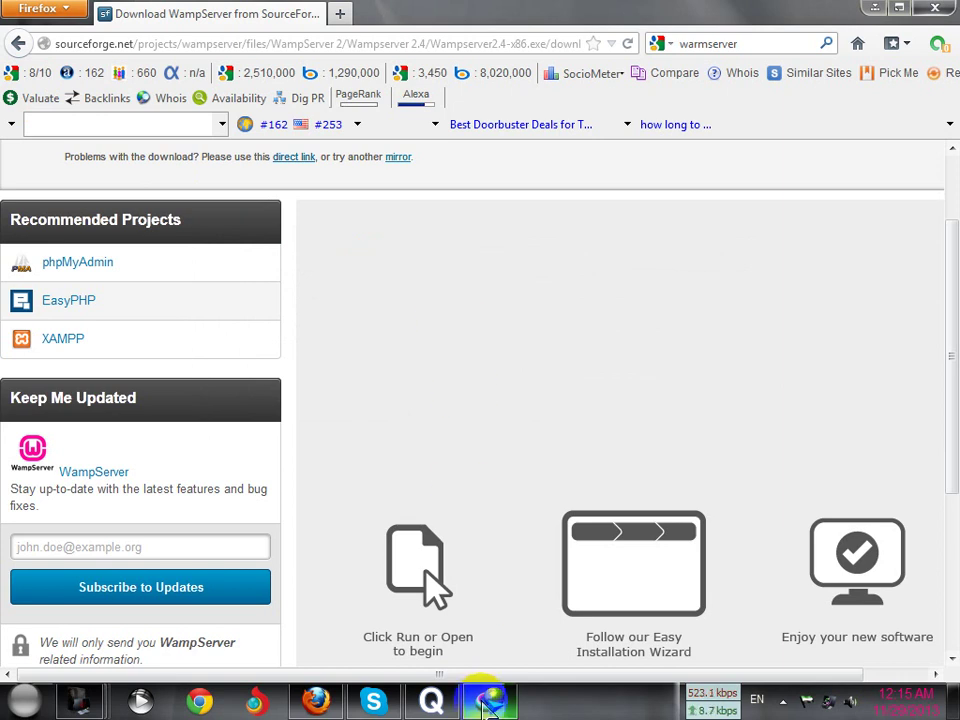
pyautogui.click(490, 703)
pyautogui.click(664, 369)
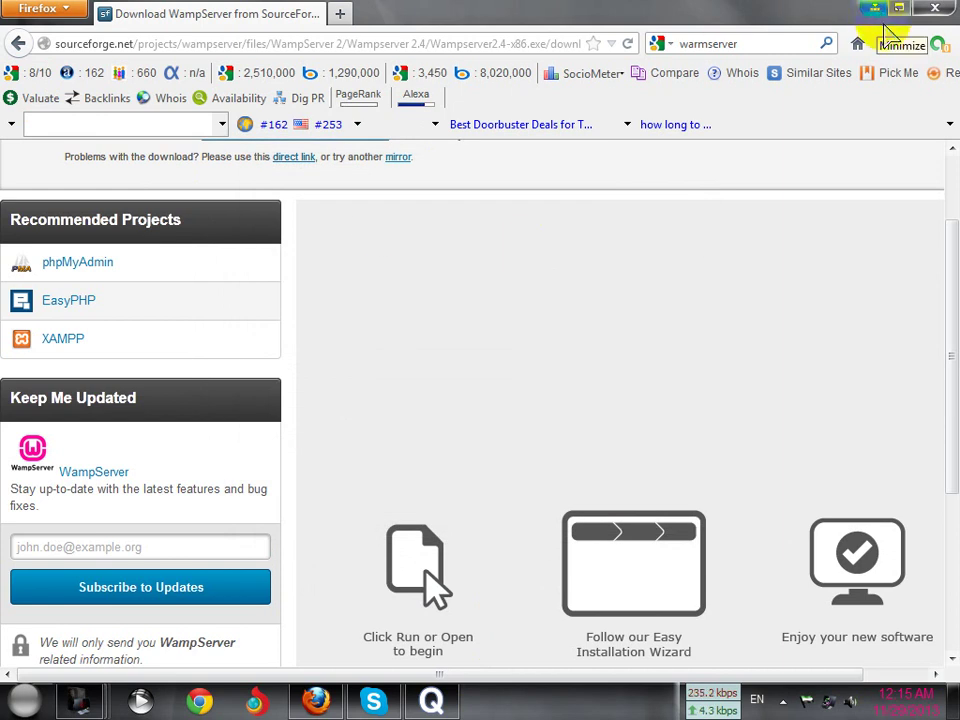
# Browse Computer > Software (D:) > Local host soft and select the wampserver2.2e-php5.4.3 installer
pyautogui.click(876, 10)
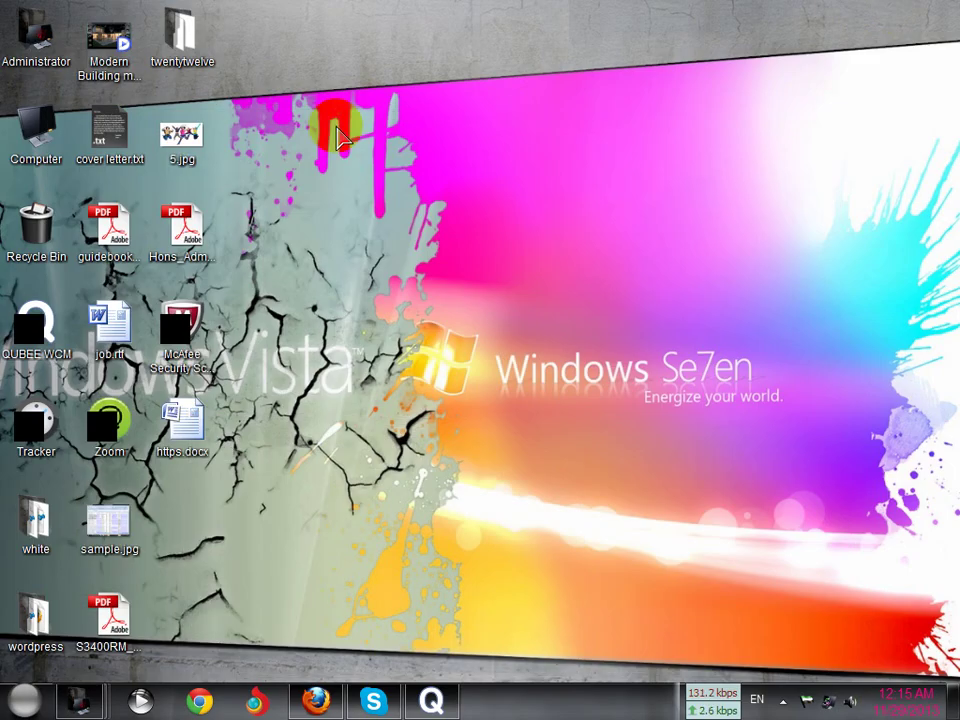
pyautogui.doubleClick(30, 145)
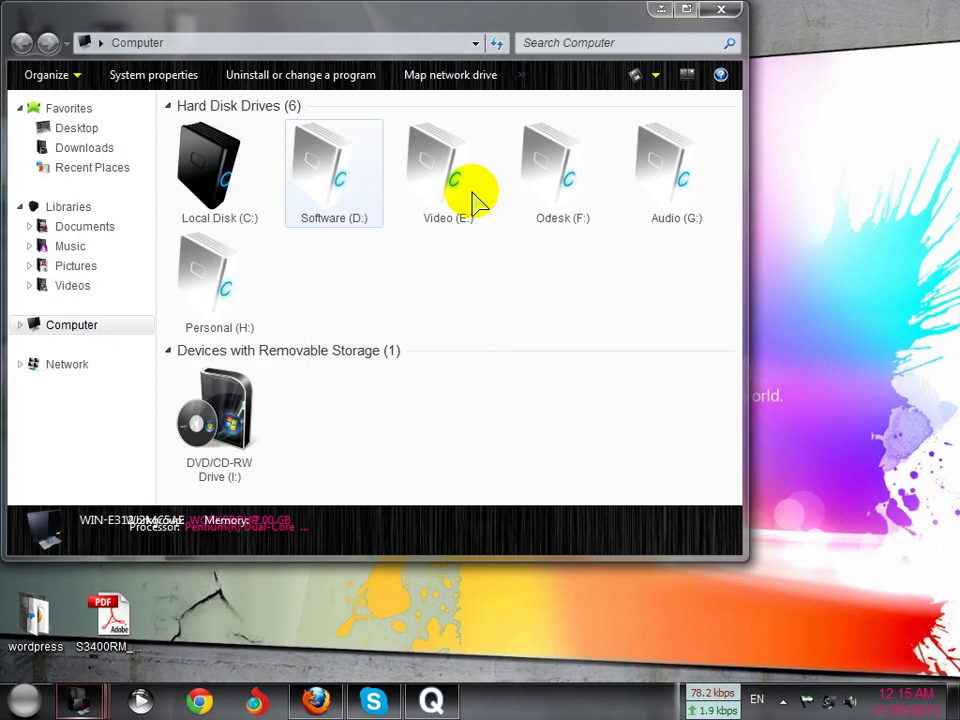
pyautogui.click(687, 10)
pyautogui.doubleClick(283, 178)
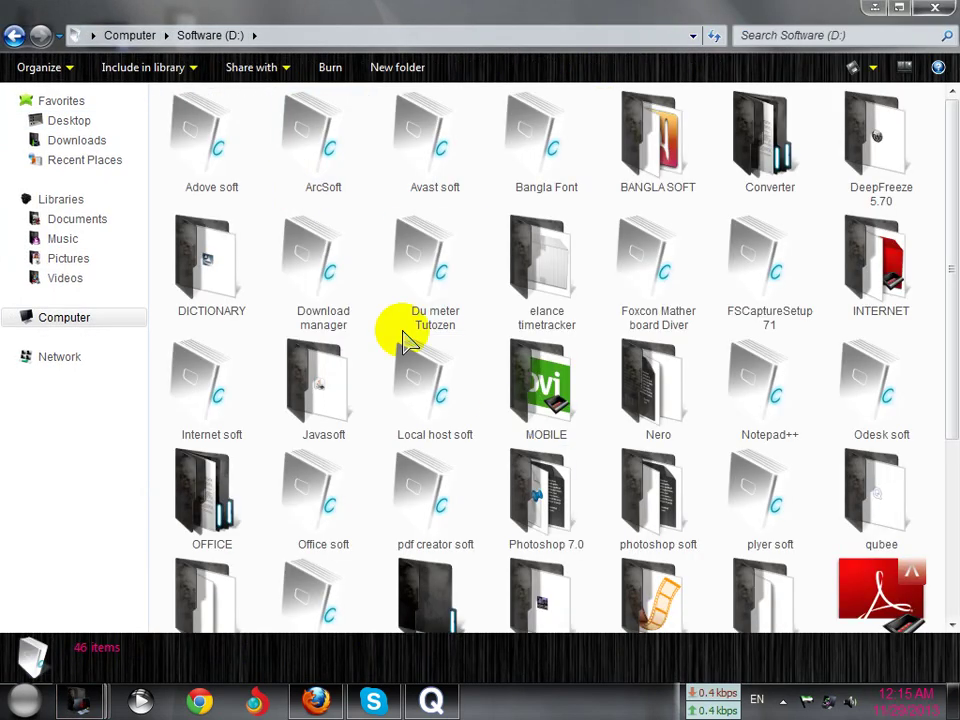
pyautogui.doubleClick(422, 424)
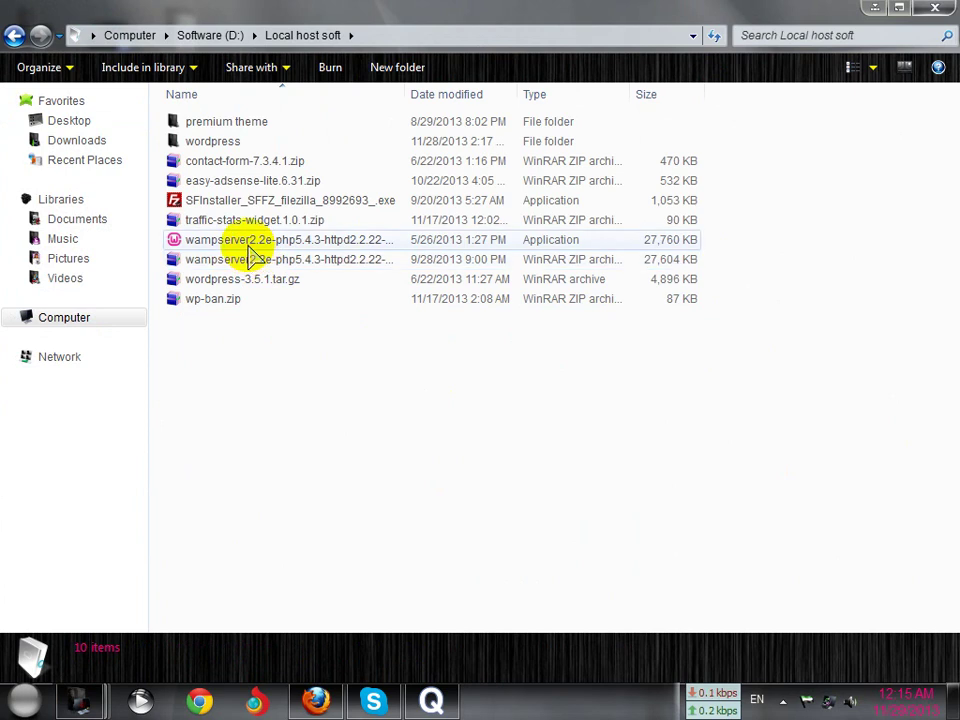
pyautogui.click(249, 246)
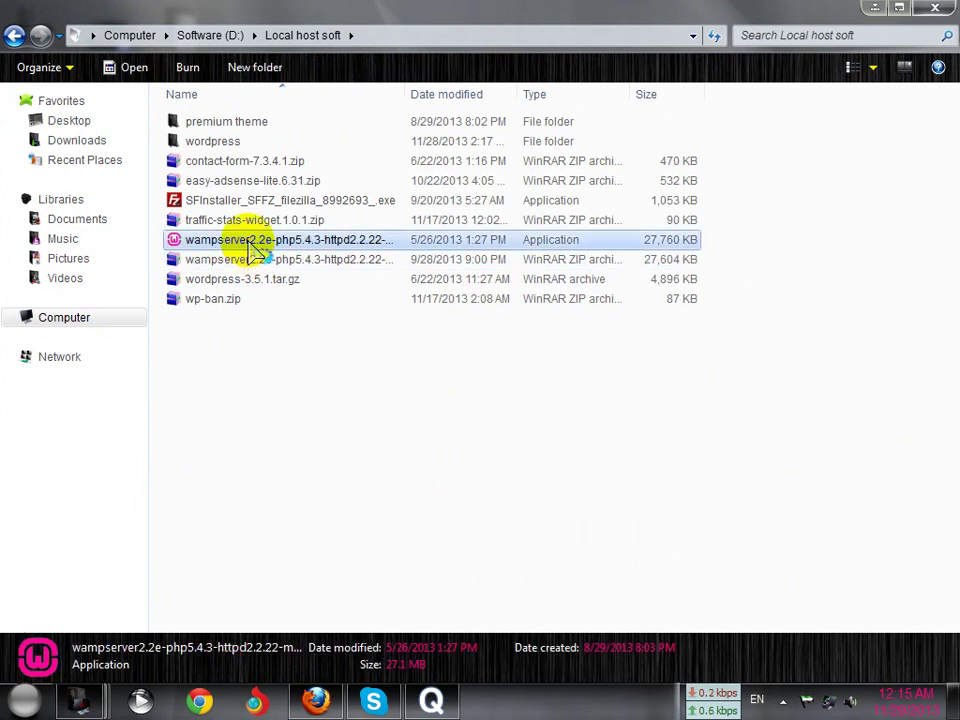
# Run the wampserver2.2e installer into the existing c:\wamp folder, with license accepted and no extra icons
pyautogui.doubleClick(255, 250)
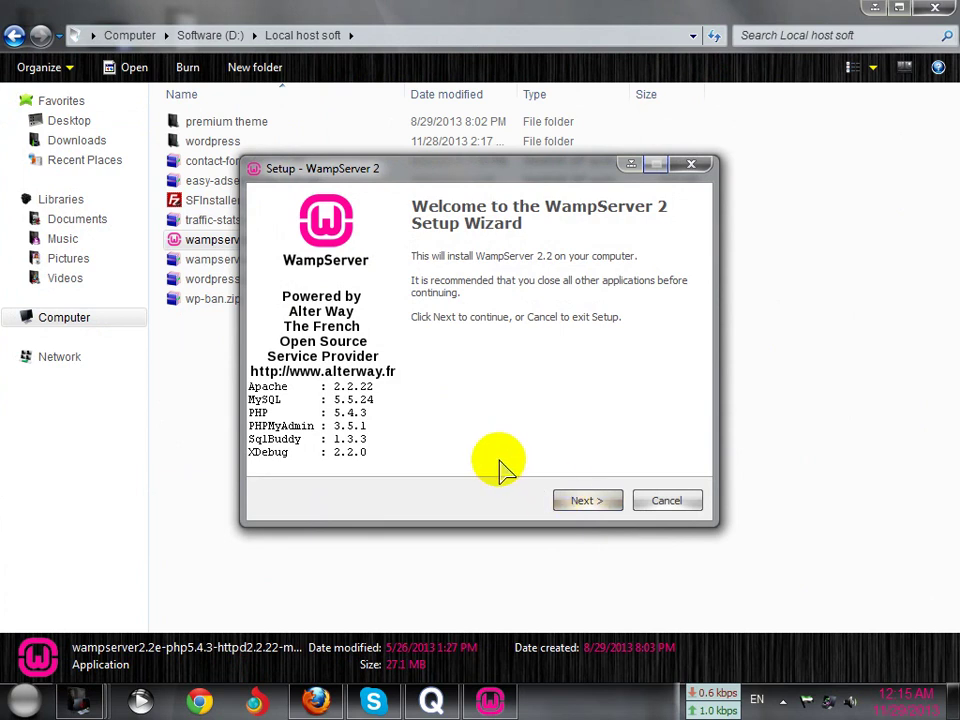
pyautogui.click(583, 502)
pyautogui.click(388, 441)
pyautogui.click(598, 501)
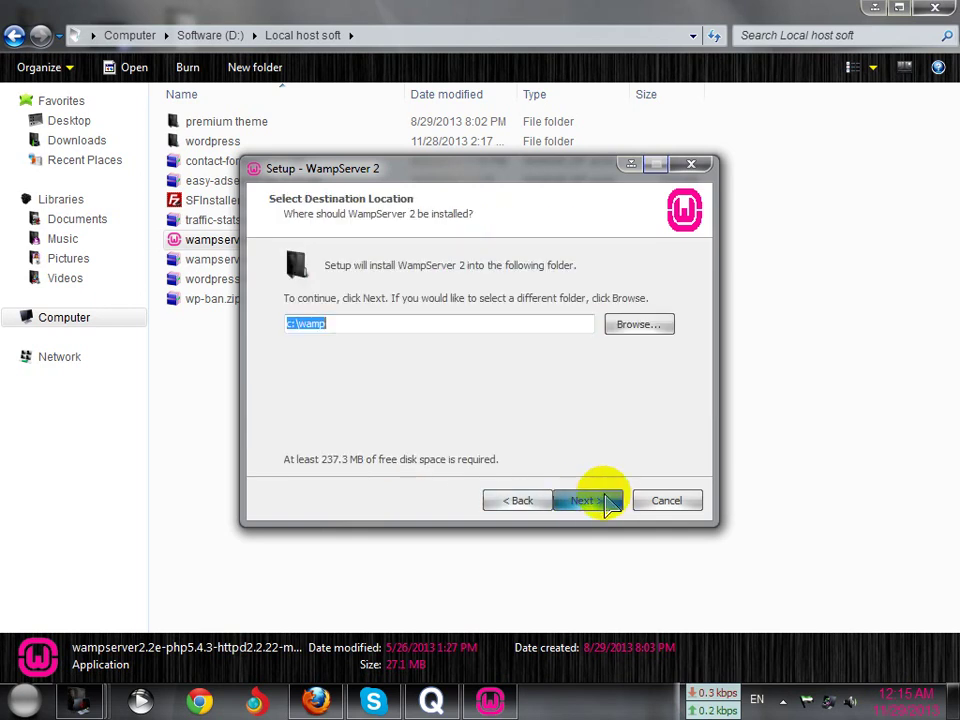
pyautogui.click(588, 502)
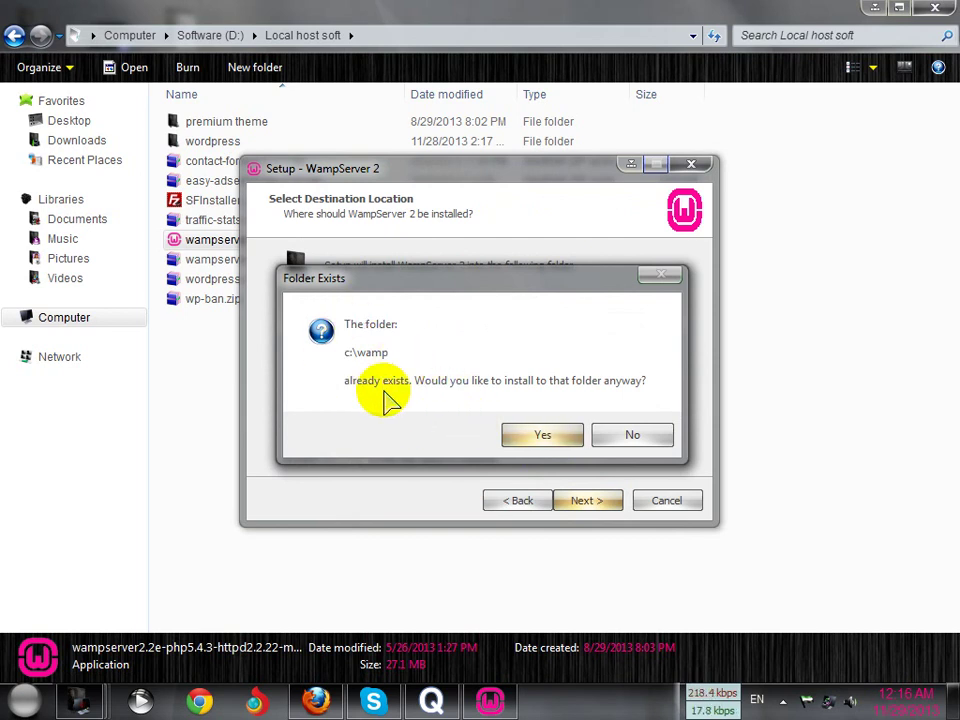
pyautogui.click(518, 441)
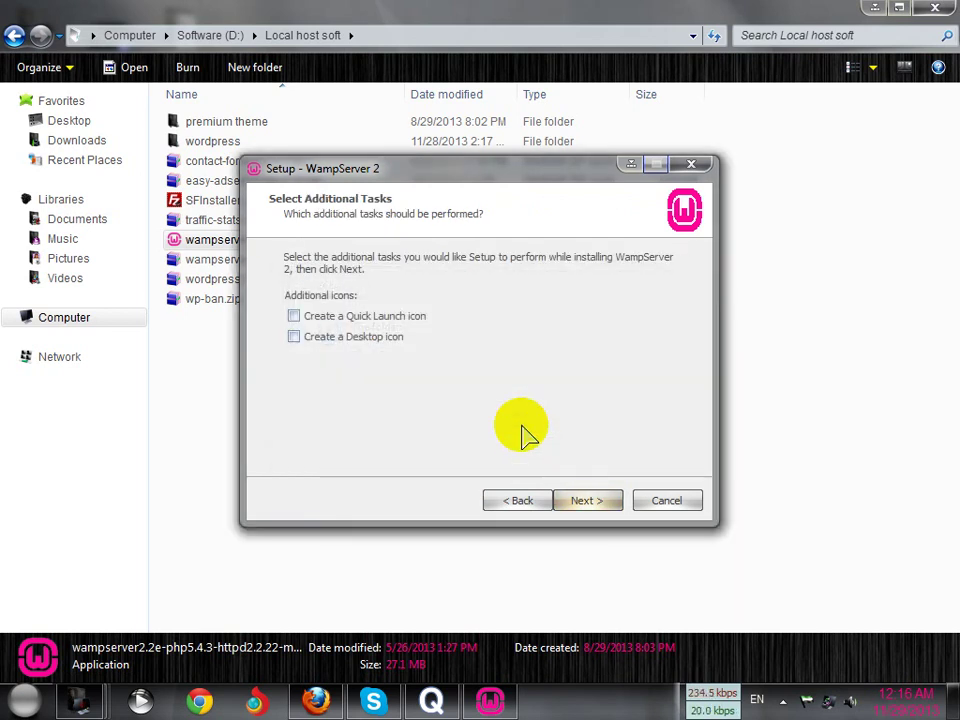
pyautogui.click(586, 502)
pyautogui.click(588, 502)
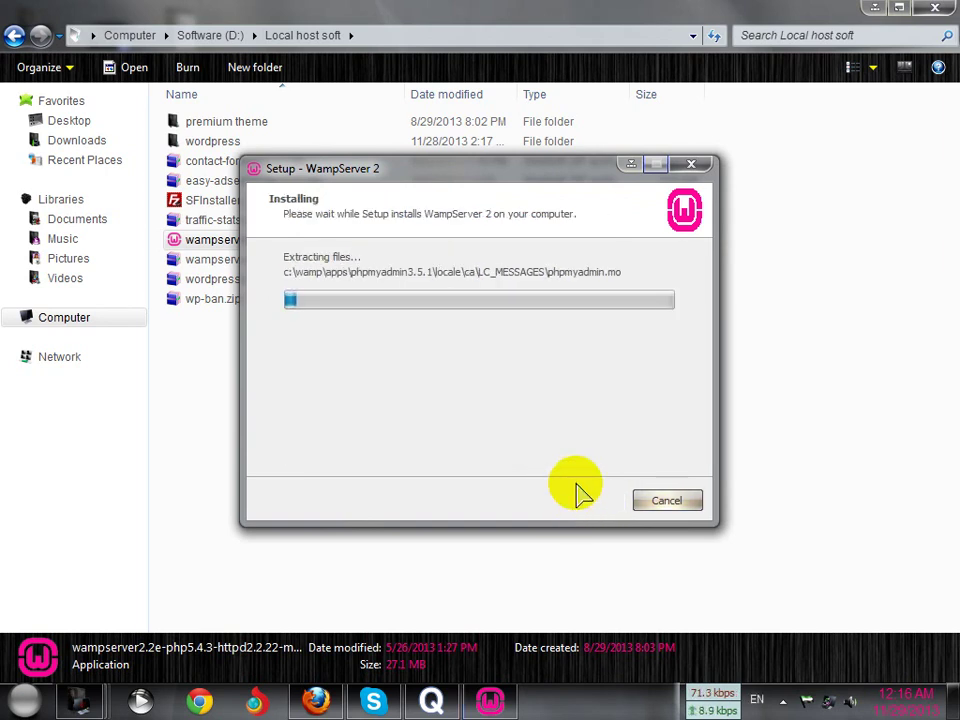
# Minimize the setup progress and Explorer windows, then refresh the desktop
pyautogui.click(632, 165)
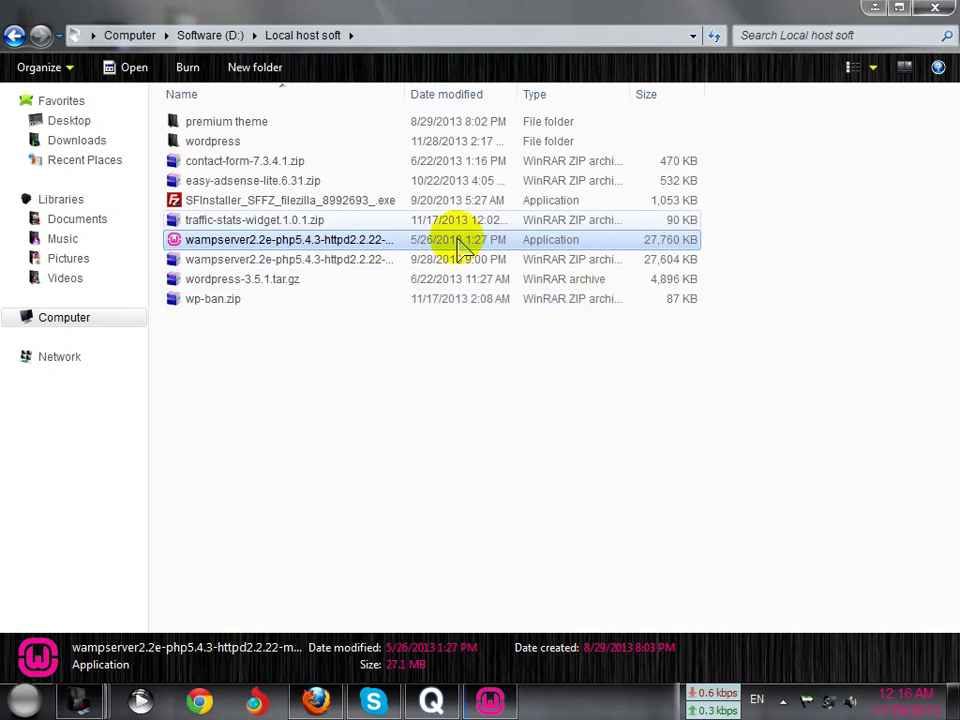
pyautogui.click(875, 7)
pyautogui.rightClick(420, 165)
pyautogui.click(470, 199)
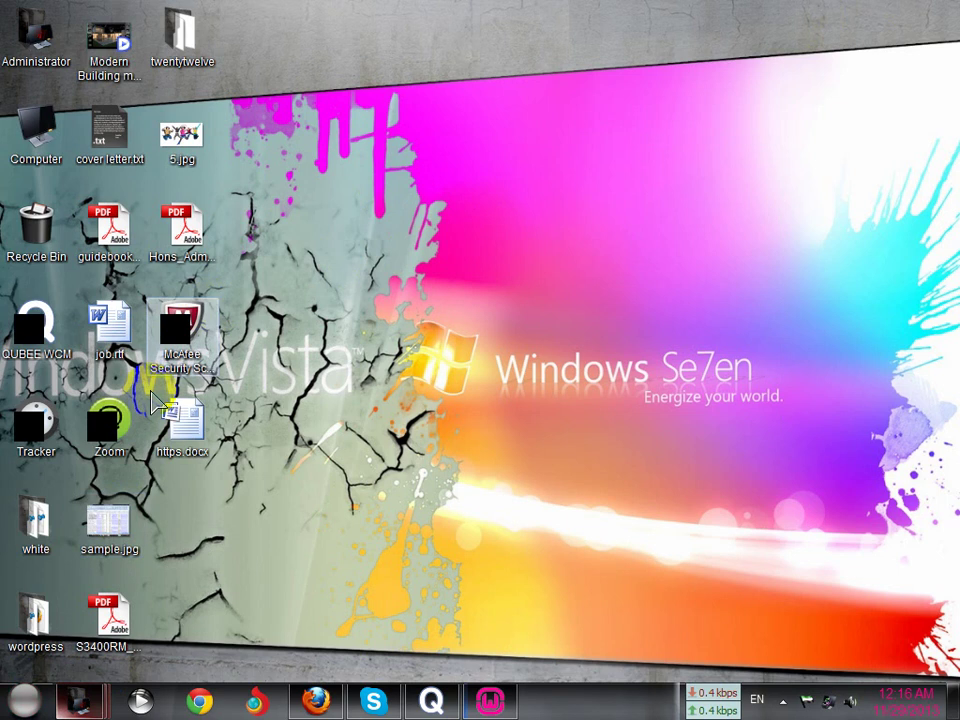
# Check Programs and Features for the Visual C++ redistributables, then minimize it
pyautogui.rightClick(447, 224)
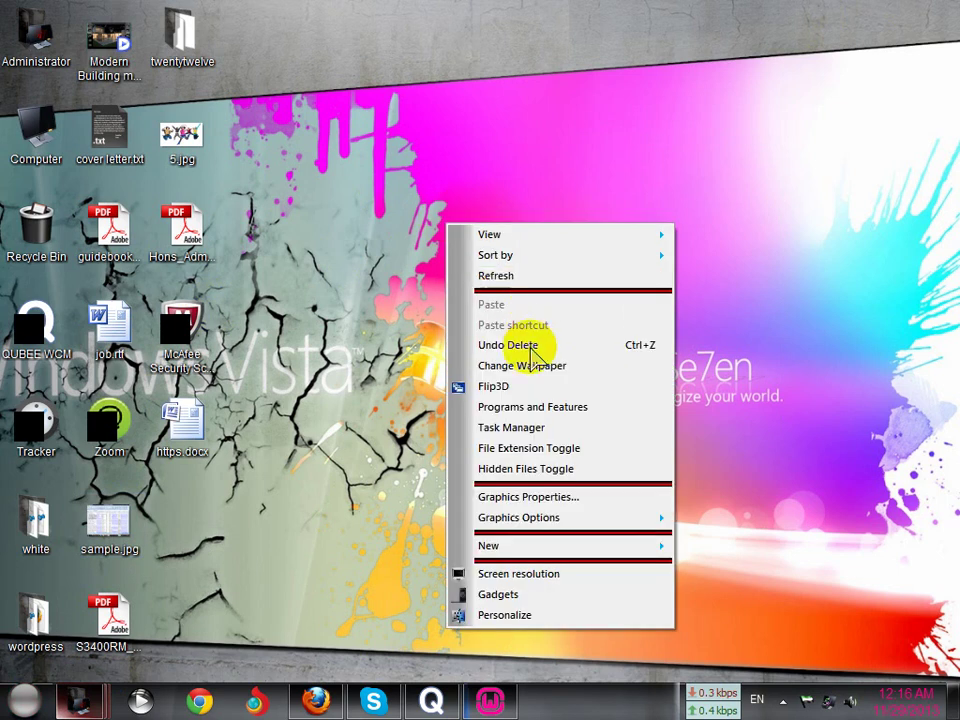
pyautogui.click(534, 410)
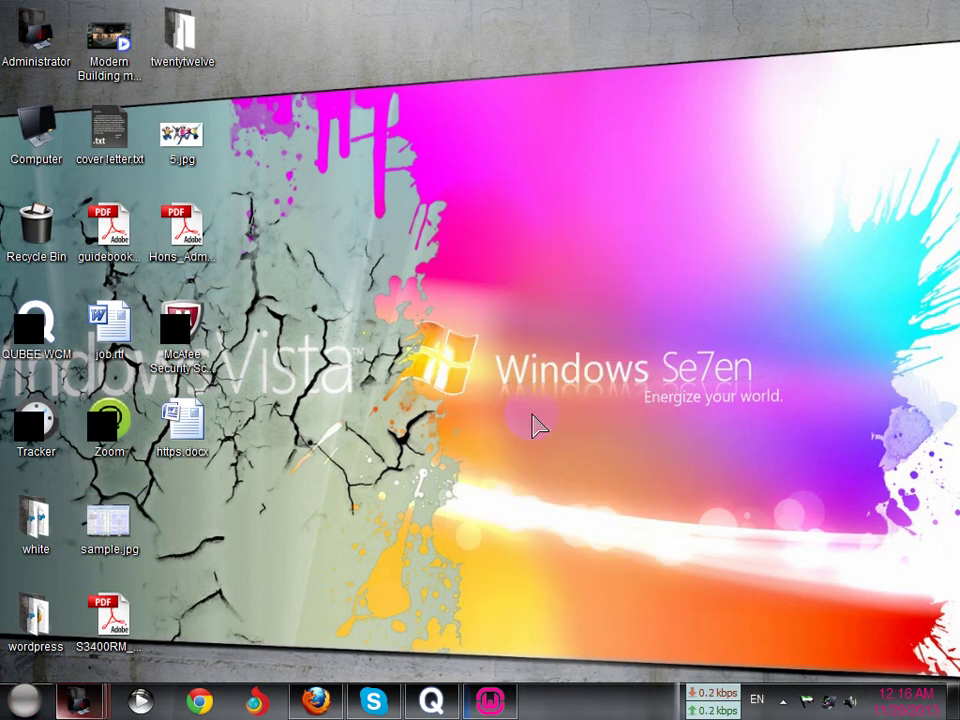
pyautogui.scroll(-5, 413, 349)
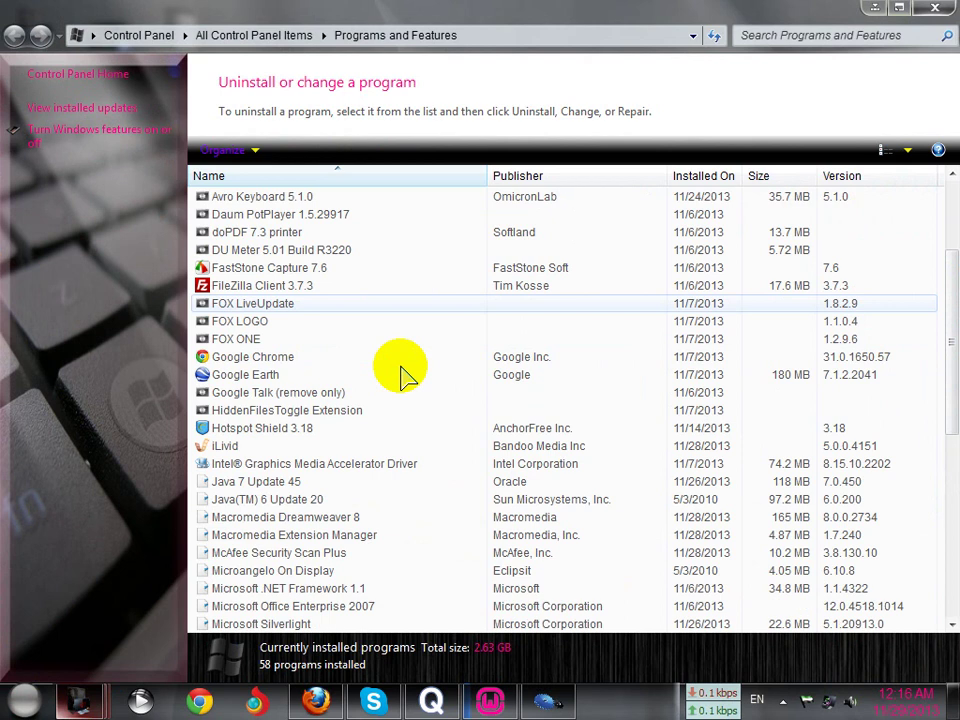
pyautogui.scroll(-2, 405, 390)
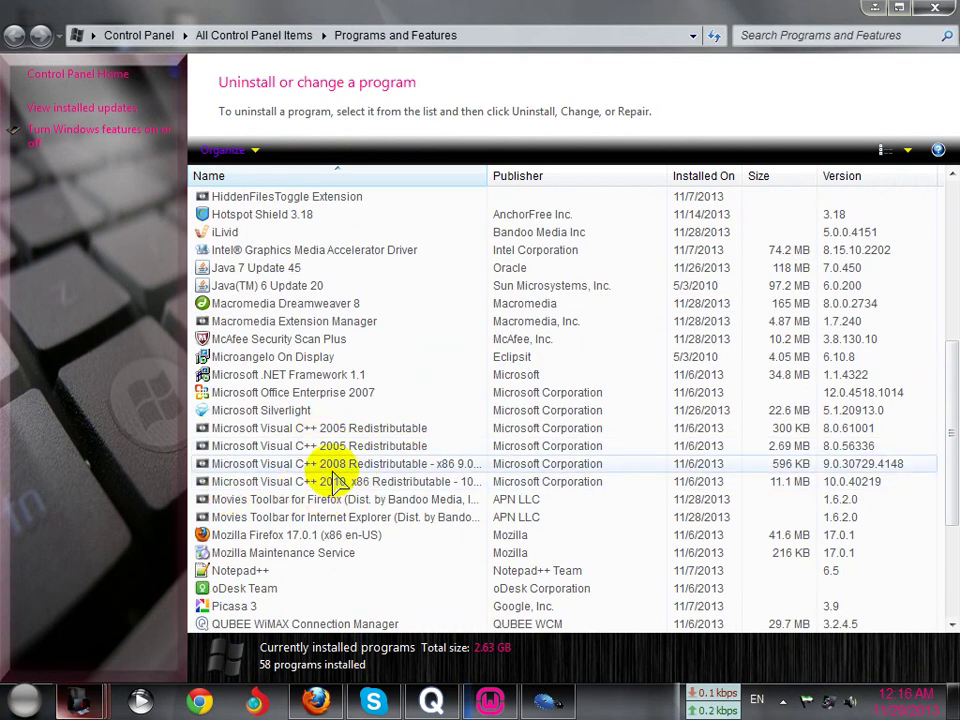
pyautogui.click(876, 8)
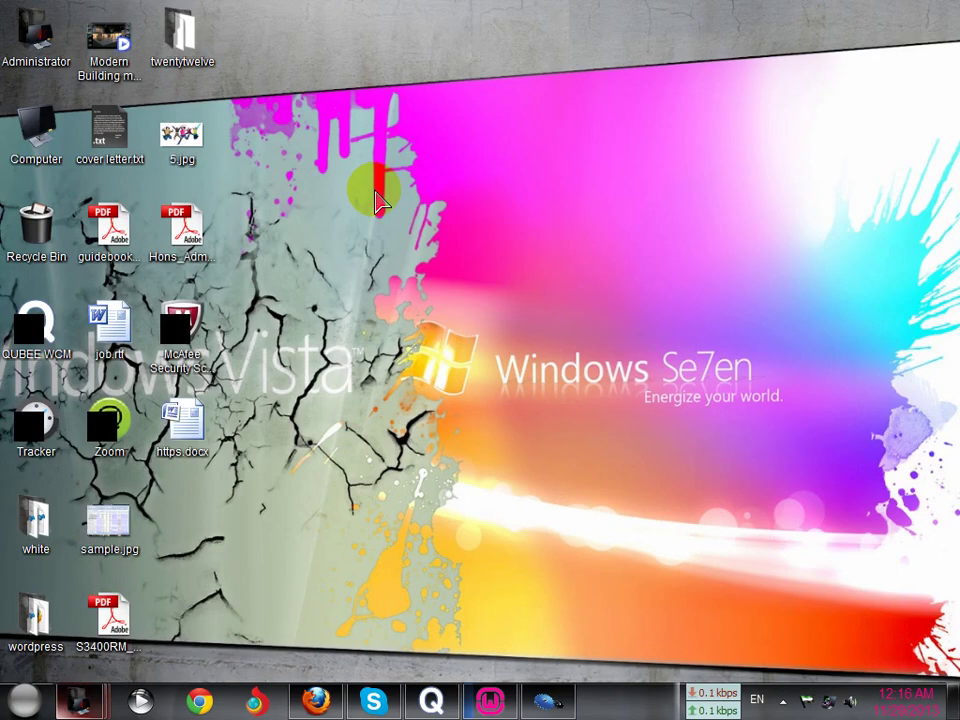
# Refresh the desktop twice
pyautogui.rightClick(367, 191)
pyautogui.click(439, 246)
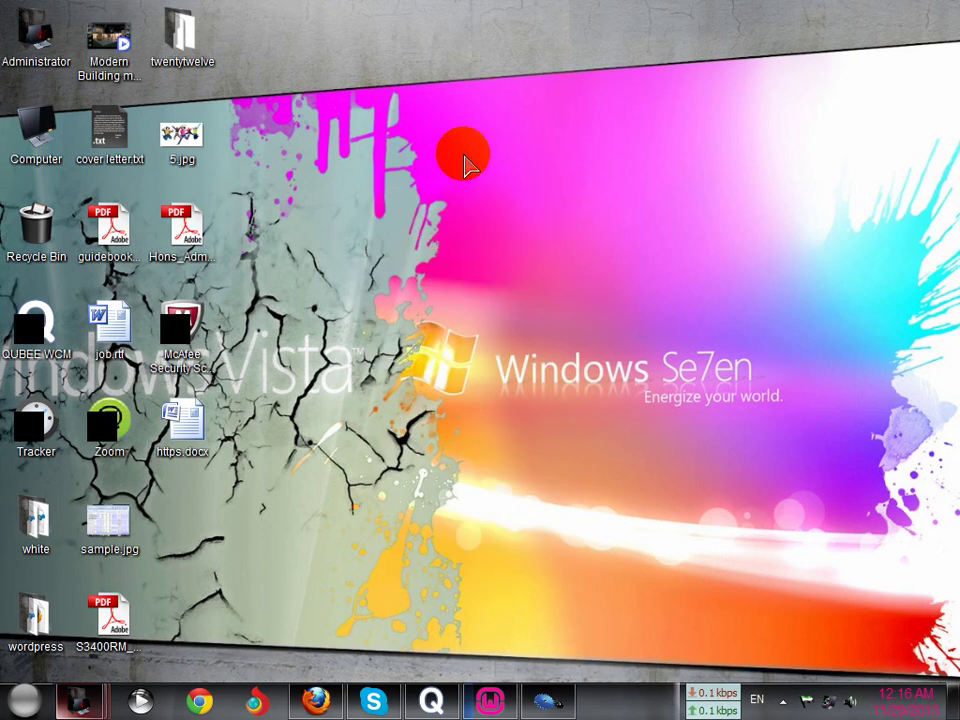
pyautogui.rightClick(442, 155)
pyautogui.click(514, 208)
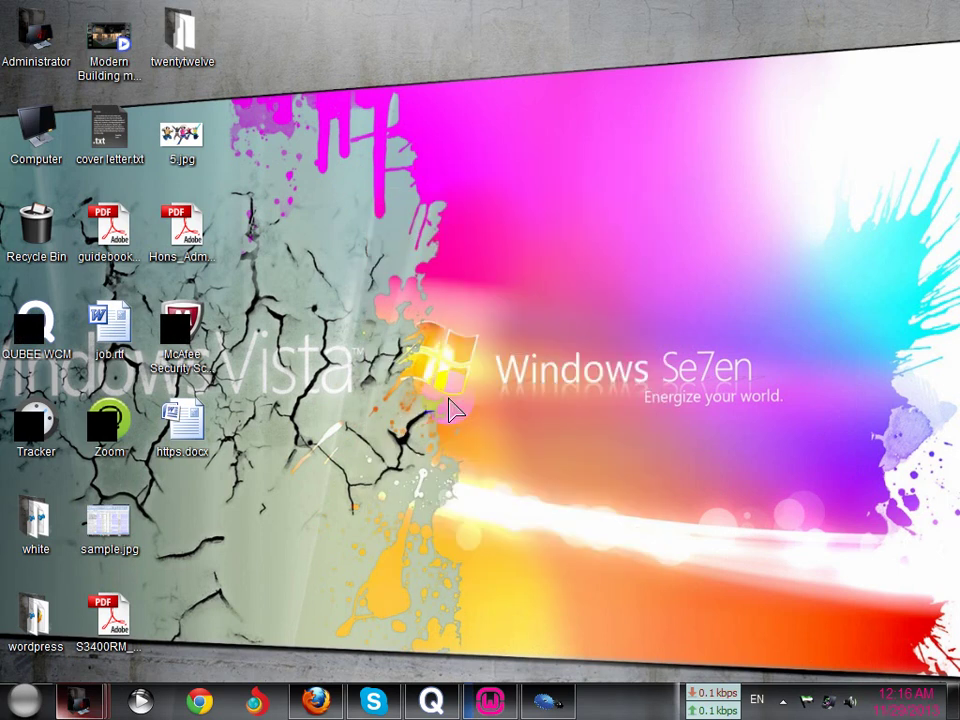
# Switch from Firefox back to the WampServer installer showing its Firefox default-browser prompt
pyautogui.click(316, 701)
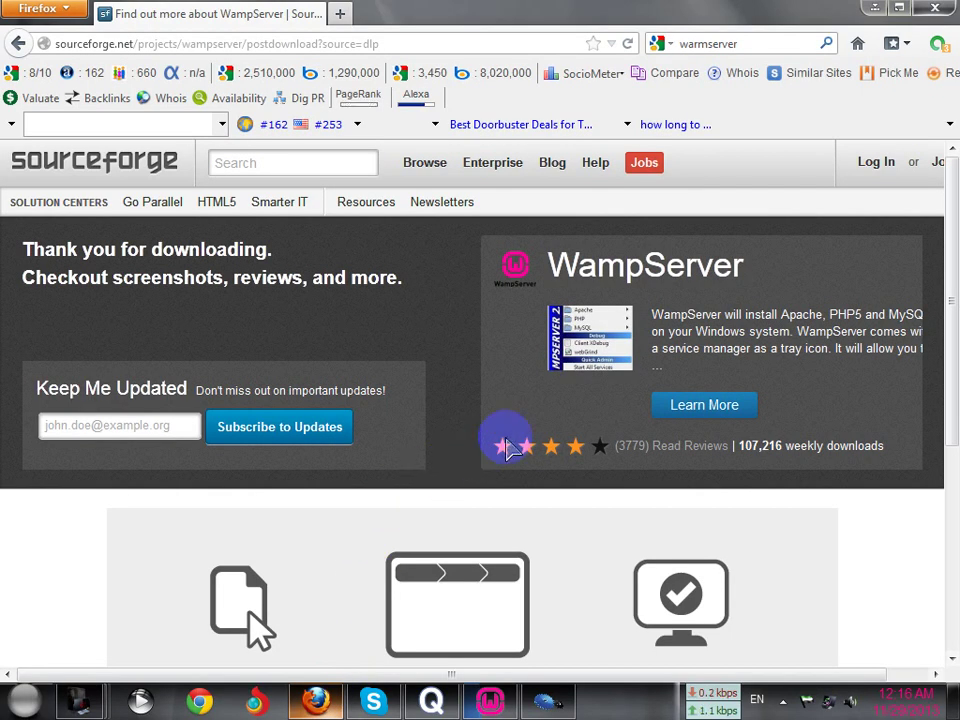
pyautogui.click(876, 9)
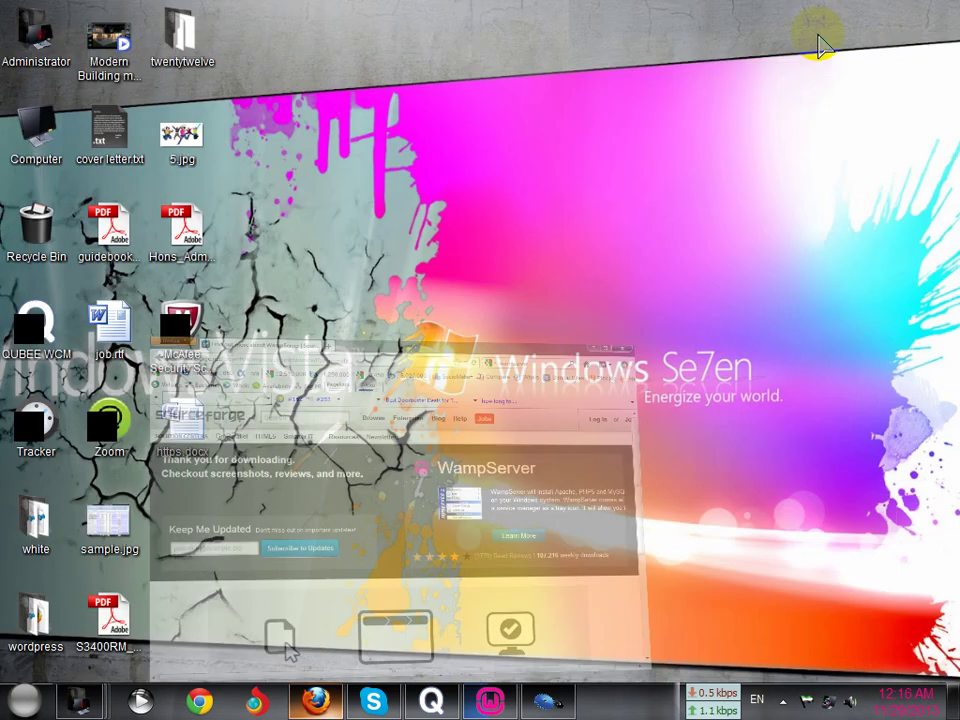
pyautogui.click(487, 701)
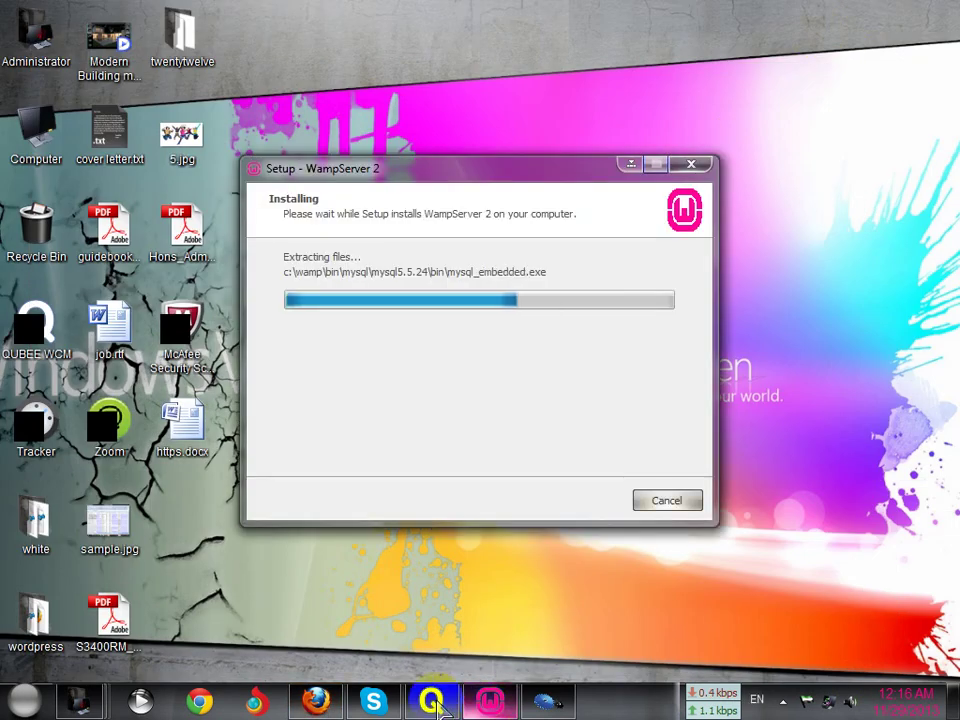
pyautogui.click(316, 701)
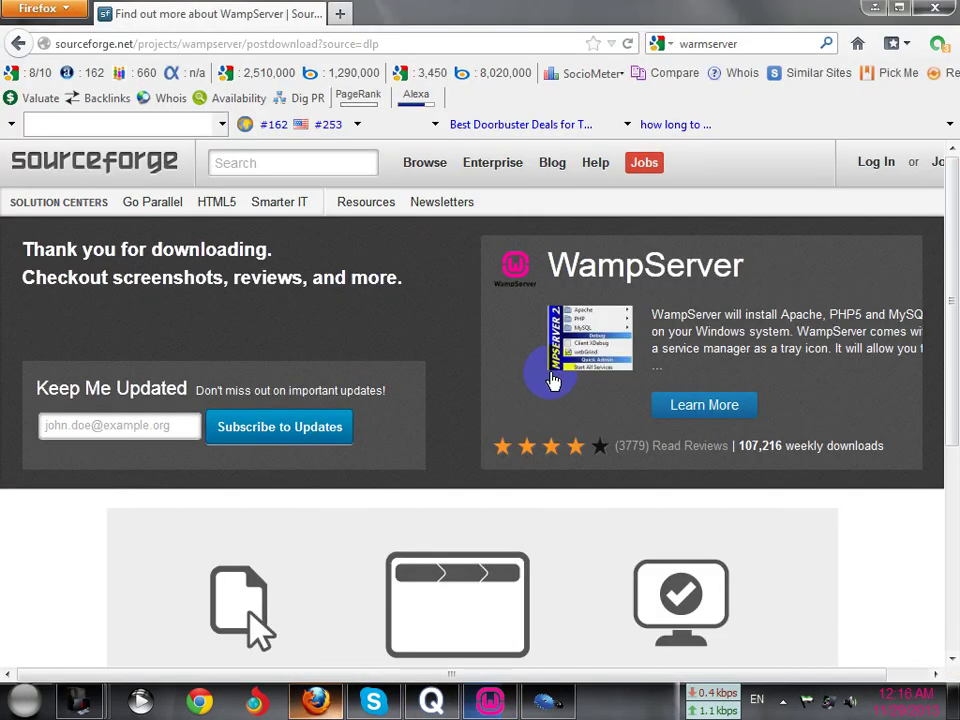
pyautogui.click(876, 9)
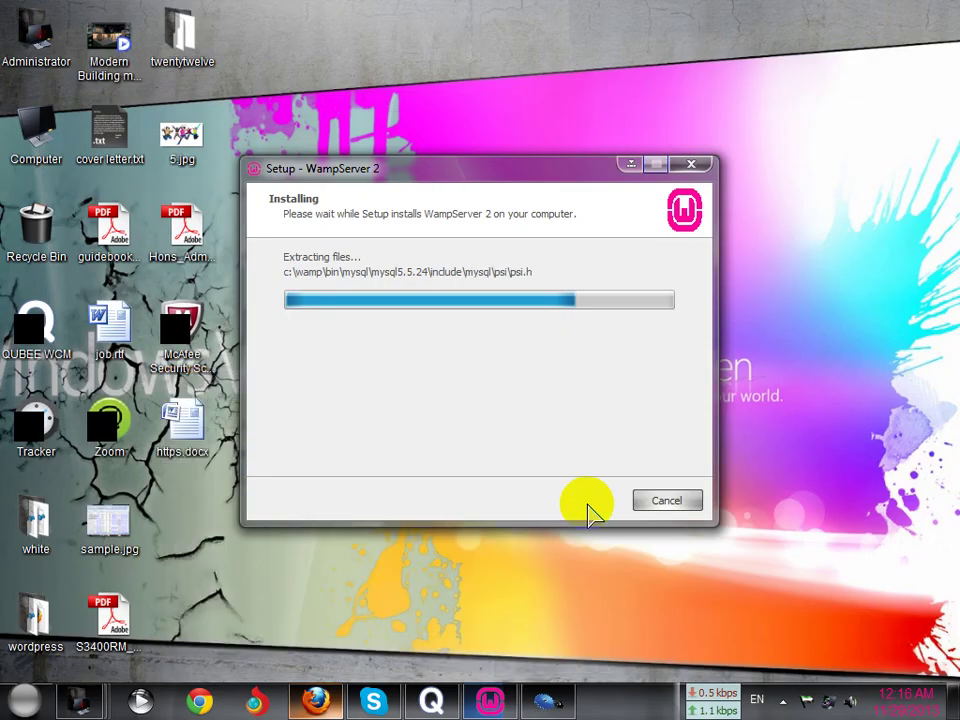
pyautogui.click(503, 707)
pyautogui.click(503, 707)
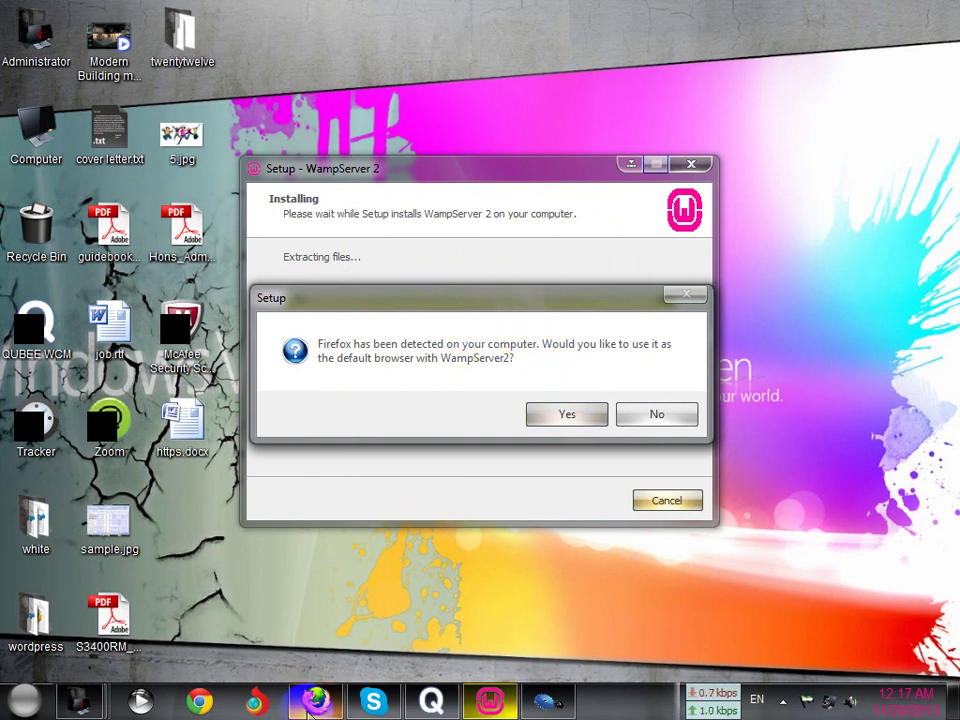
# Accept Firefox as default browser and the new homepage, keep default mail settings, and finish setup
pyautogui.click(568, 416)
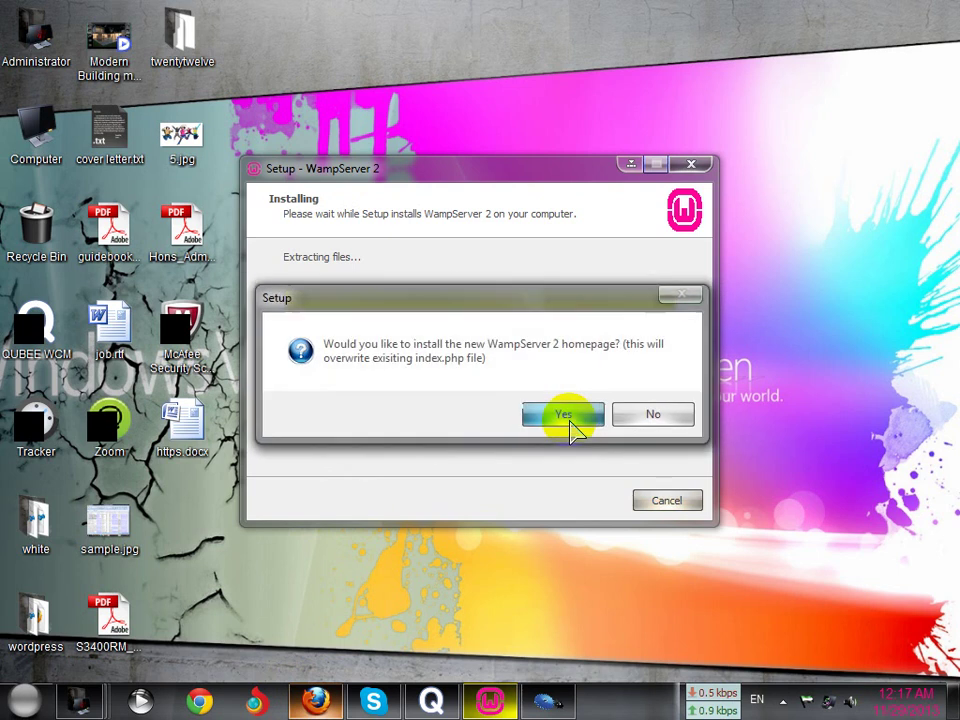
pyautogui.click(562, 418)
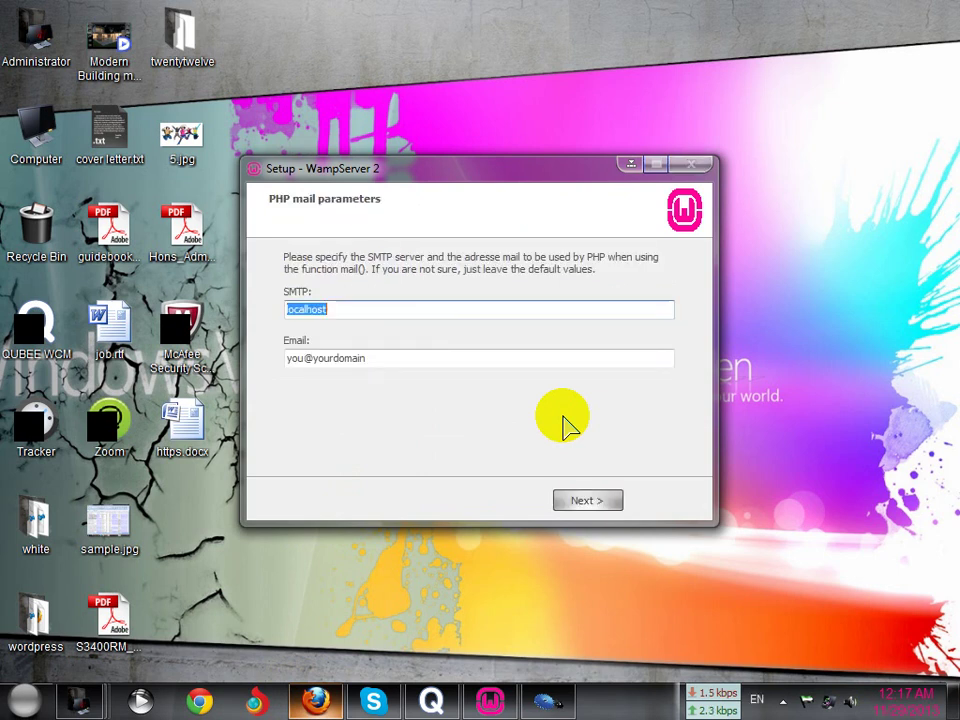
pyautogui.click(585, 503)
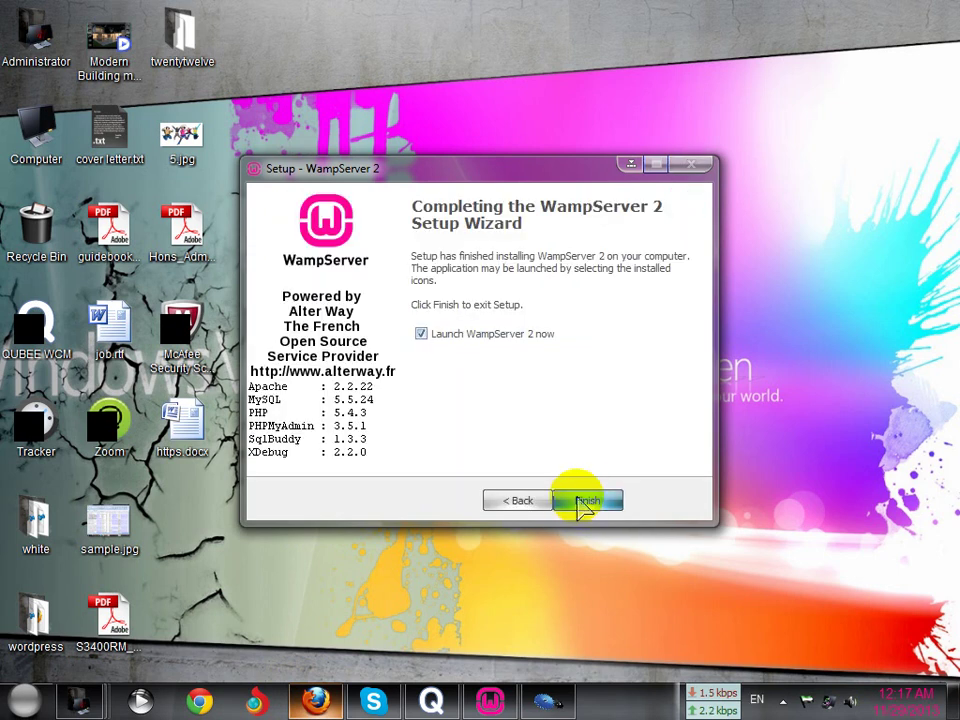
pyautogui.click(585, 502)
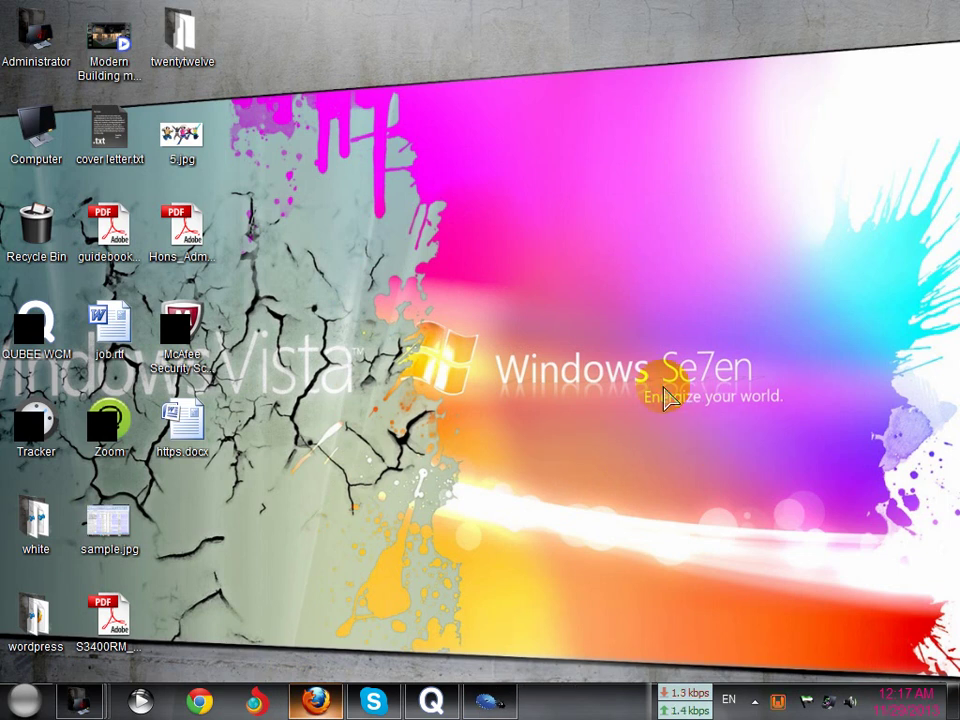
# Refresh the desktop, then open Localhost from the WampServer tray menu in Firefox
pyautogui.rightClick(480, 242)
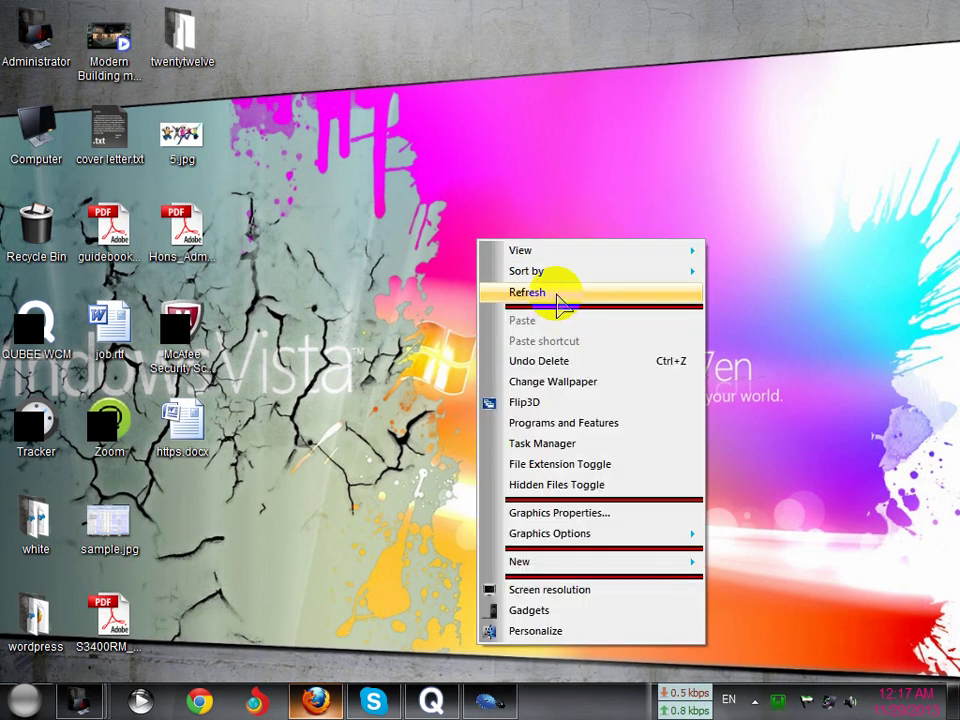
pyautogui.click(558, 296)
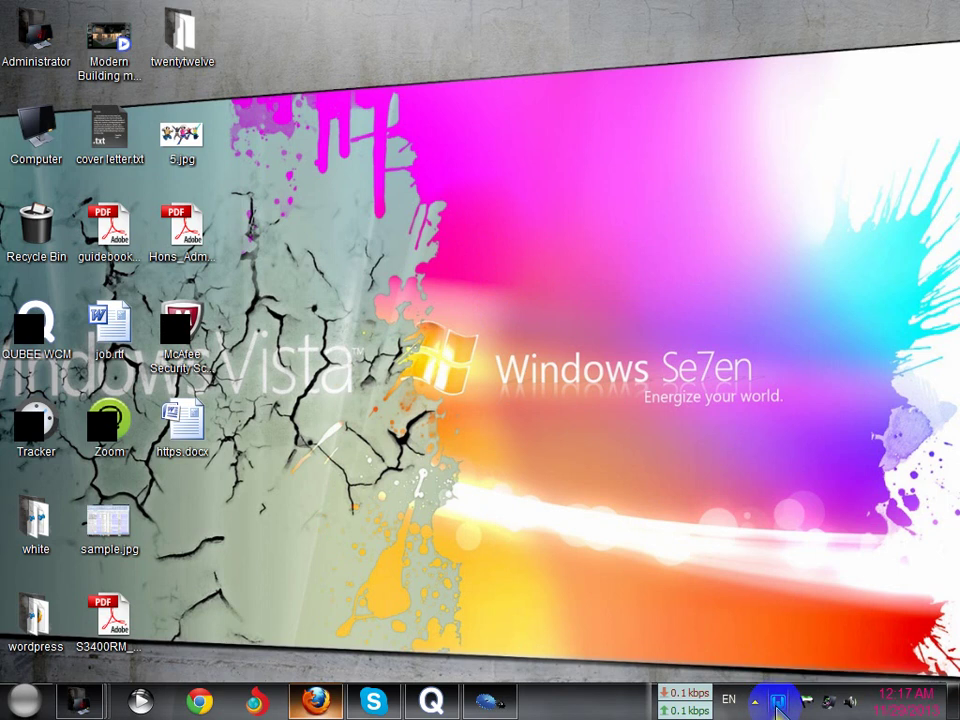
pyautogui.click(778, 704)
pyautogui.click(843, 474)
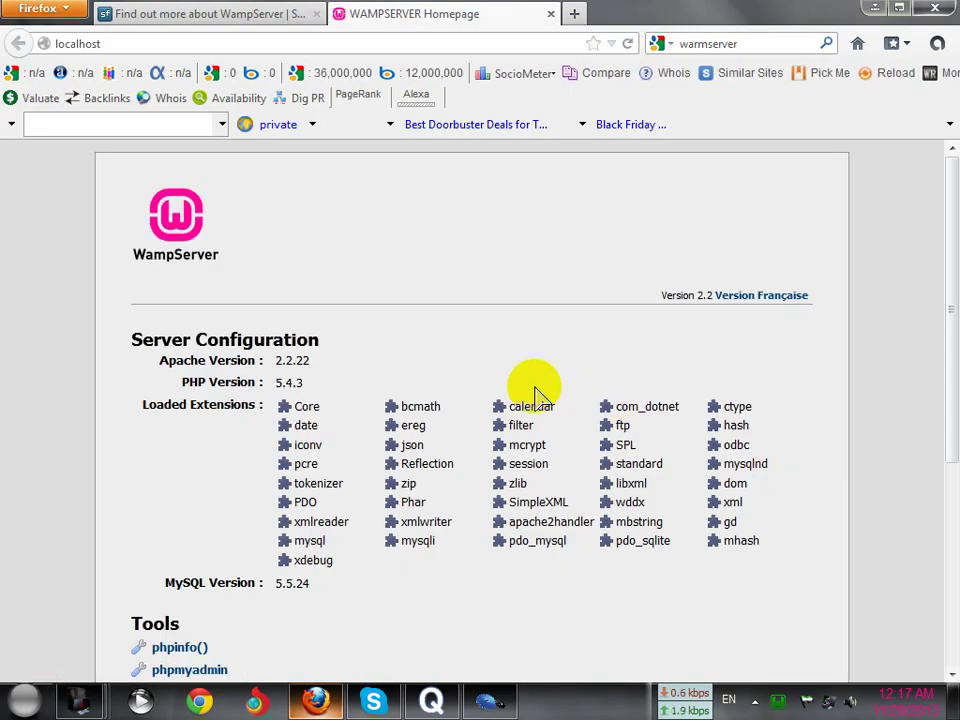
# Close the 'Find out more about WampServer' tab and review the localhost homepage, minimizing and restoring Firefox
pyautogui.scroll(-3, 476, 381)
pyautogui.scroll(3, 471, 377)
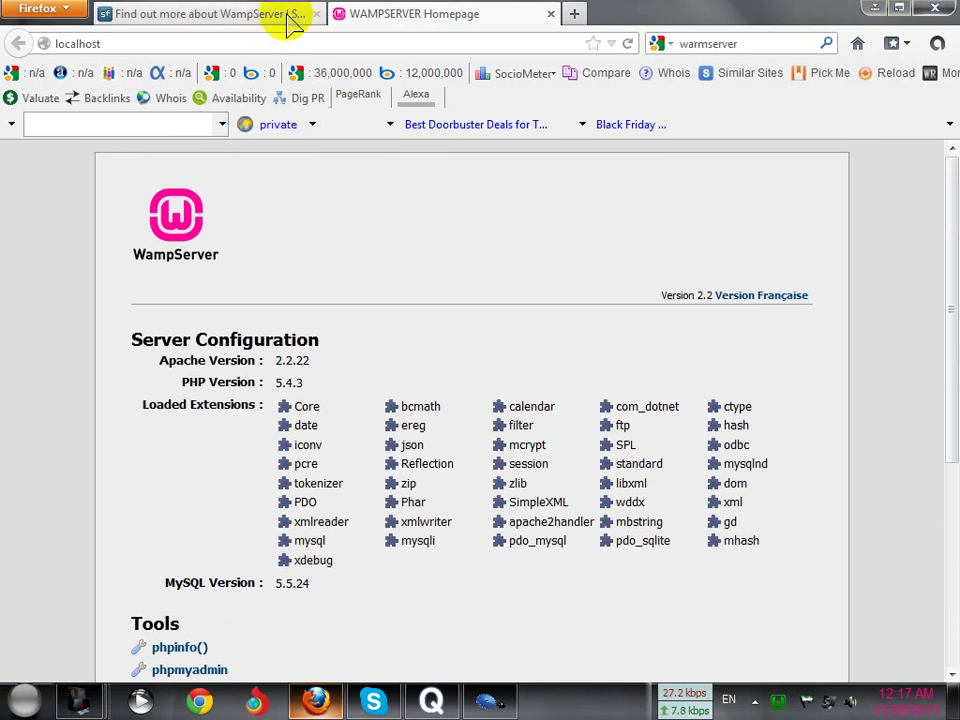
pyautogui.click(316, 14)
pyautogui.scroll(-3, 446, 444)
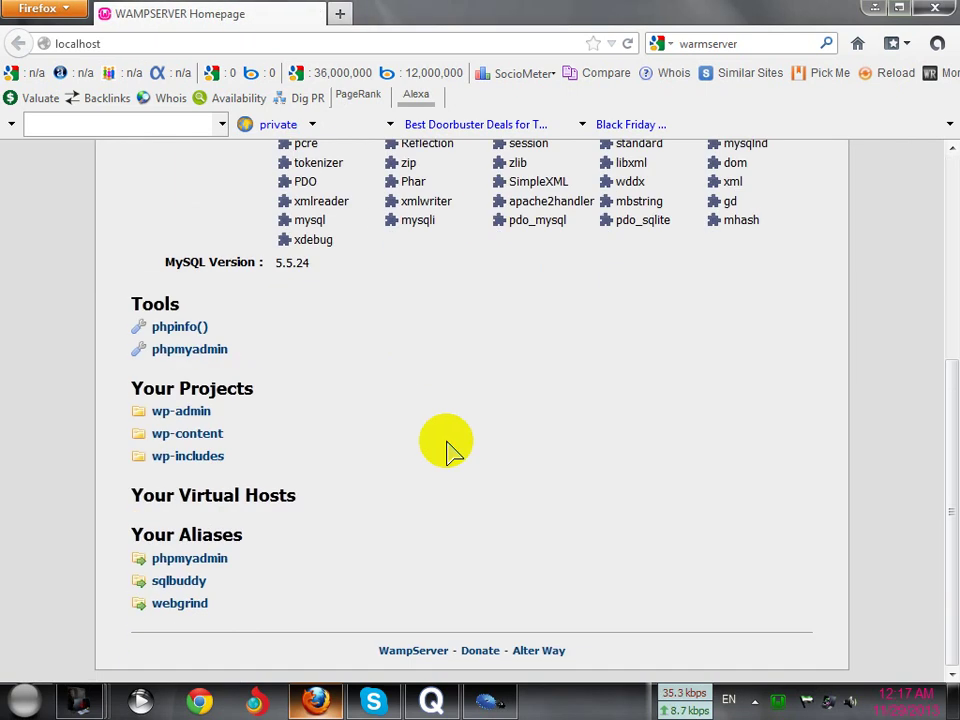
pyautogui.scroll(3, 450, 444)
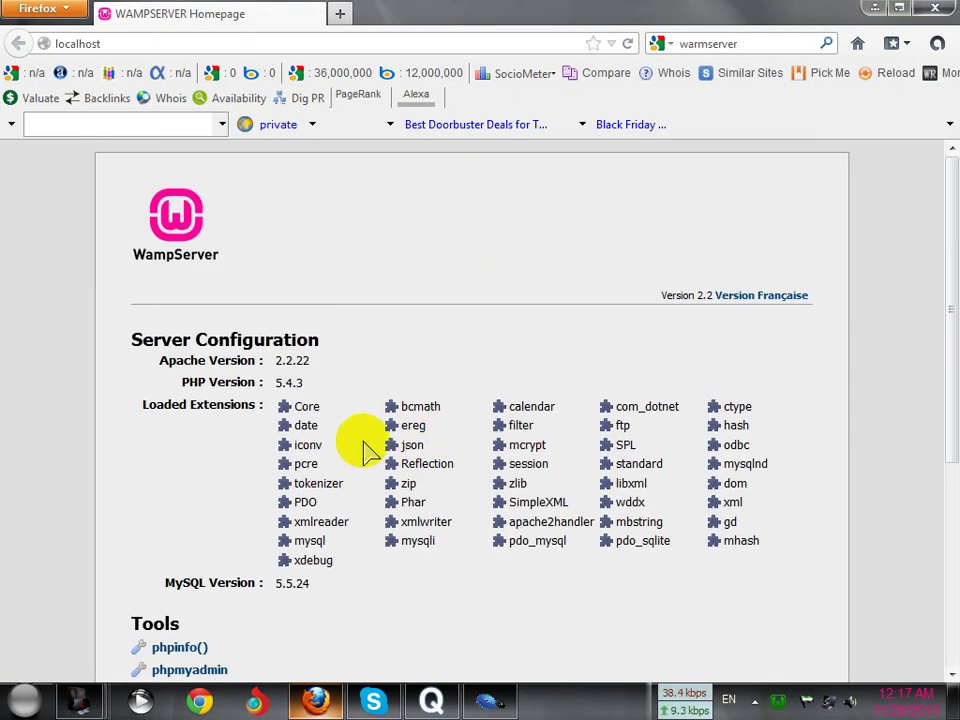
pyautogui.scroll(-3, 366, 447)
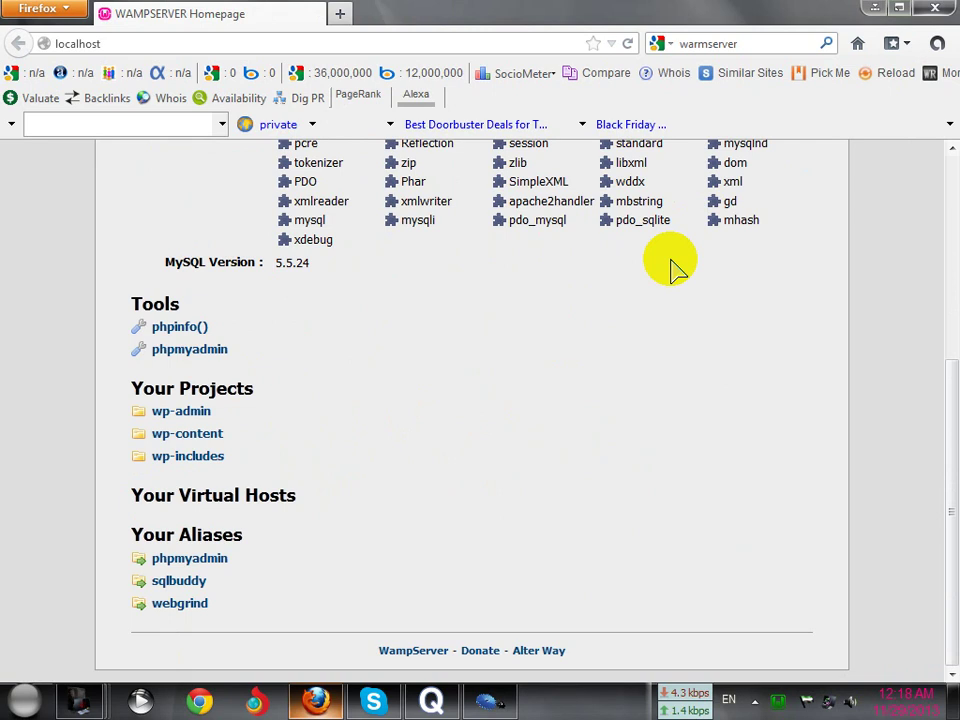
pyautogui.click(873, 9)
pyautogui.click(316, 702)
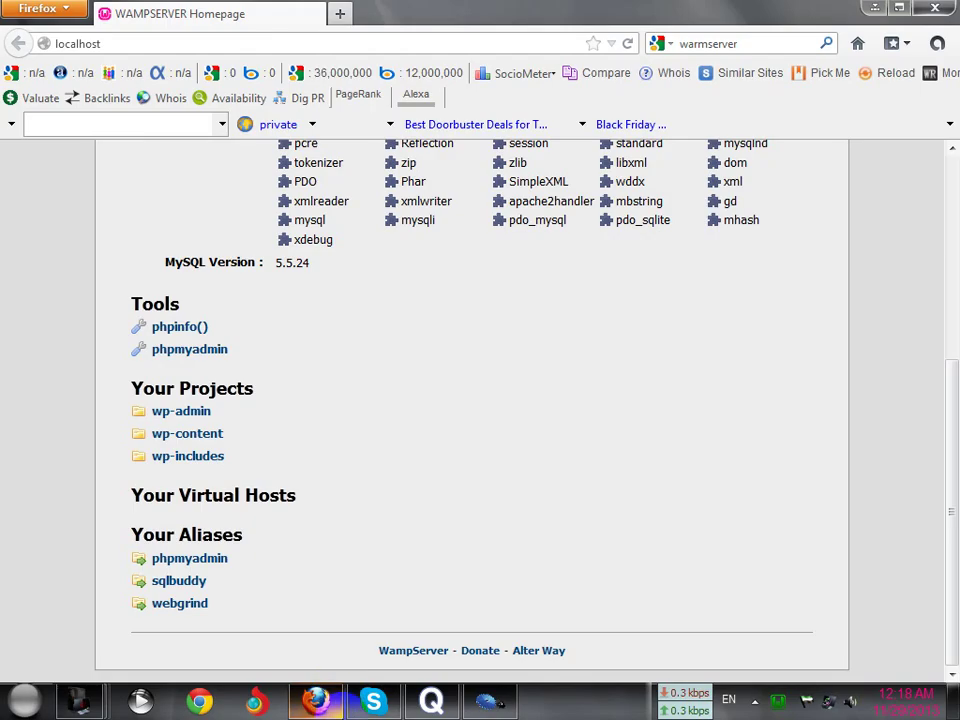
# Open wordpress.org in a new Firefox tab, correcting the 'wordpress.og' typo
pyautogui.click(336, 18)
pyautogui.click(327, 44)
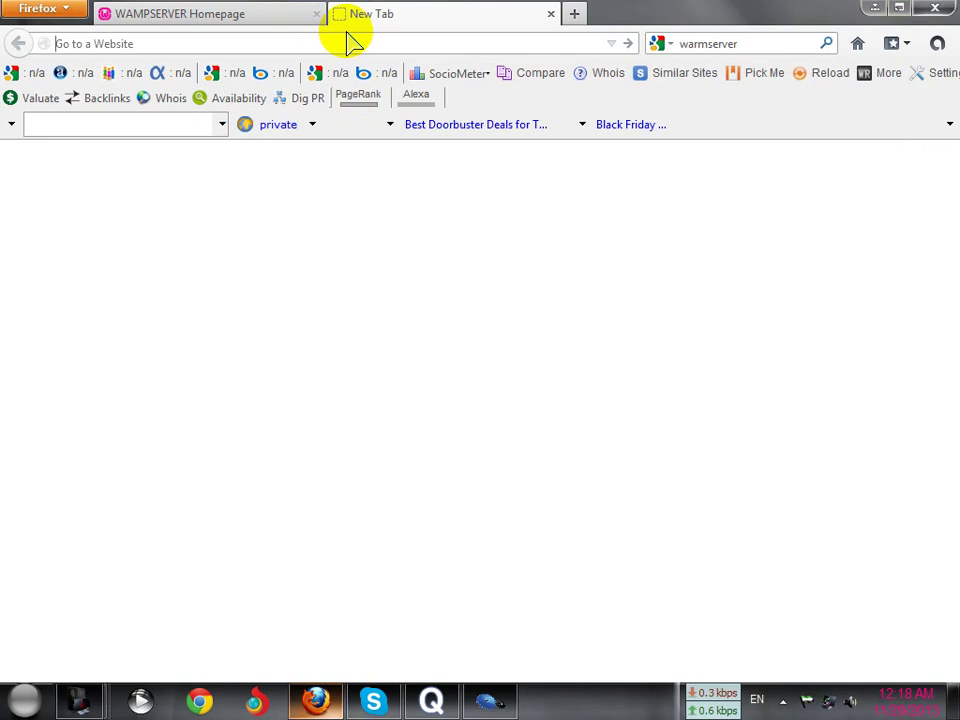
pyautogui.write('wor')
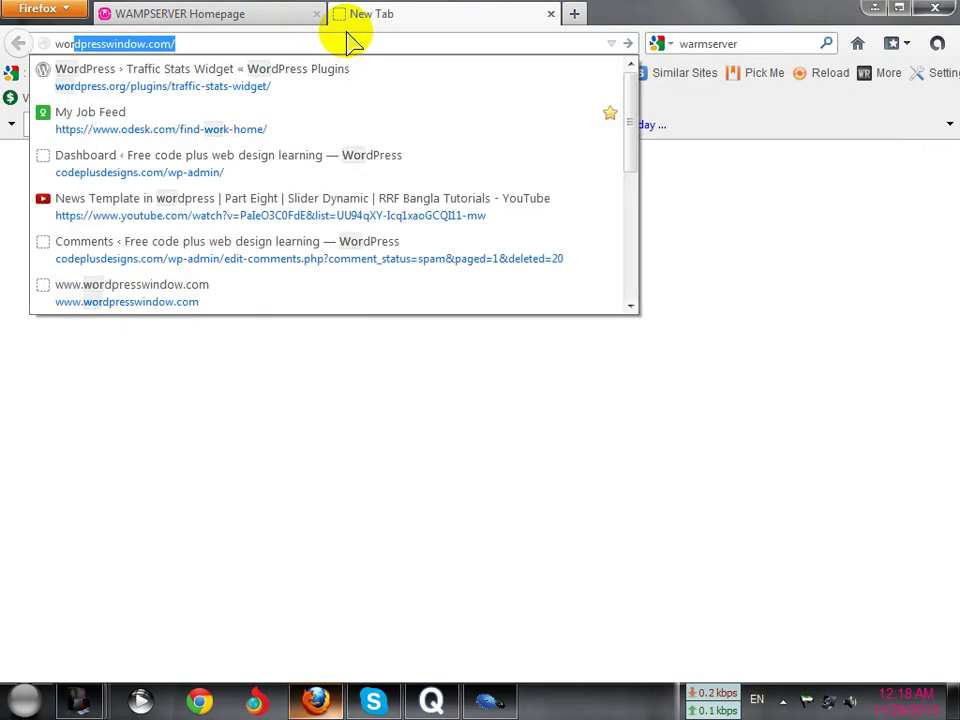
pyautogui.write('d')
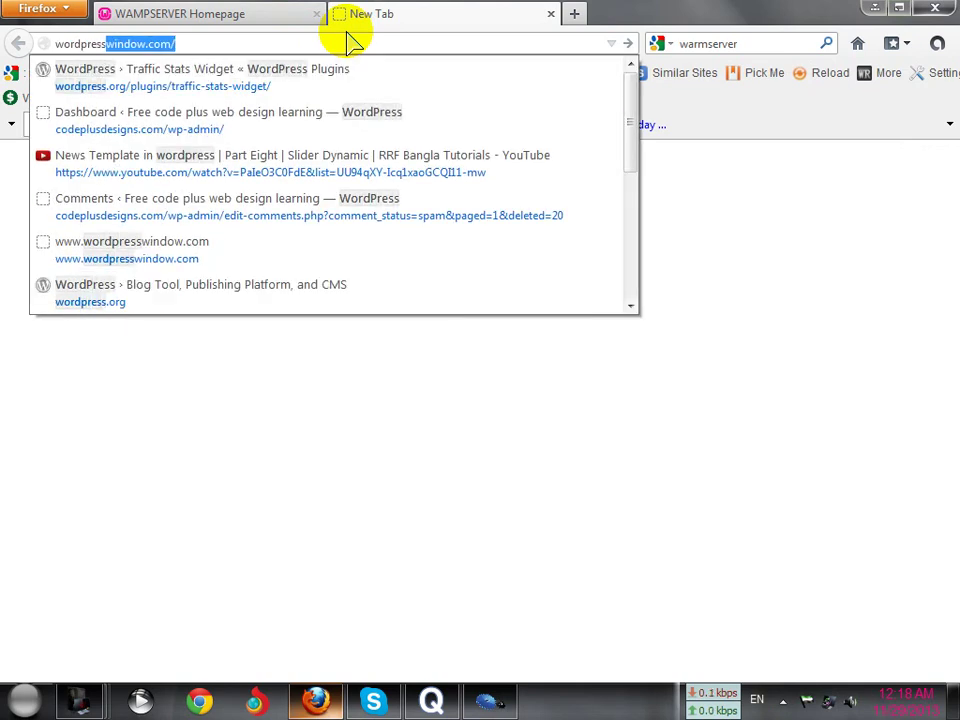
pyautogui.write('press.og')
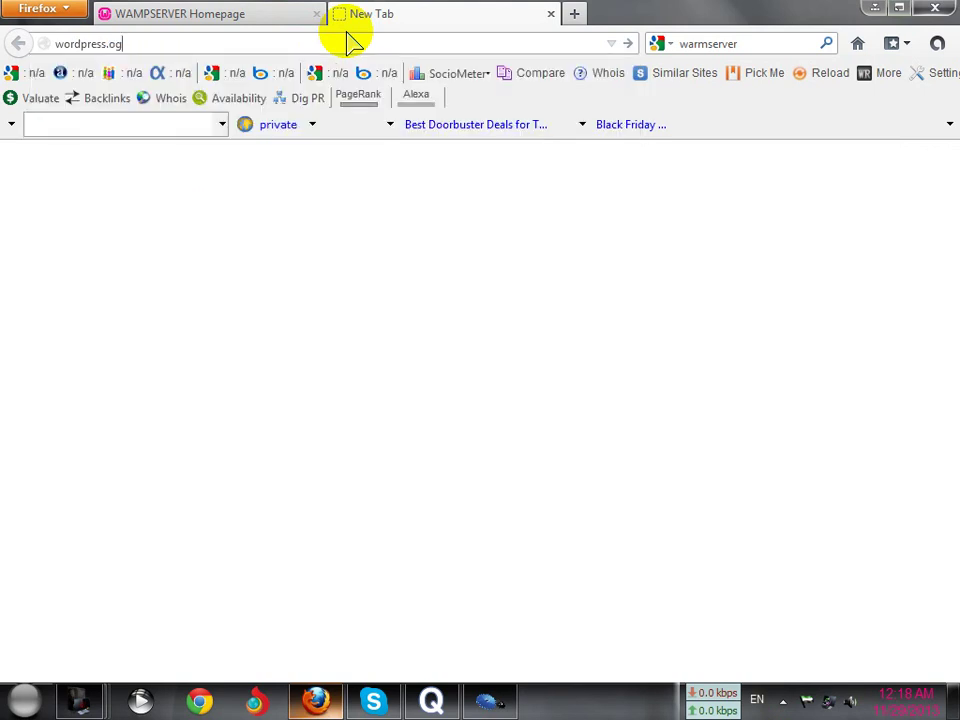
pyautogui.press('BackSpace')
pyautogui.write('r')
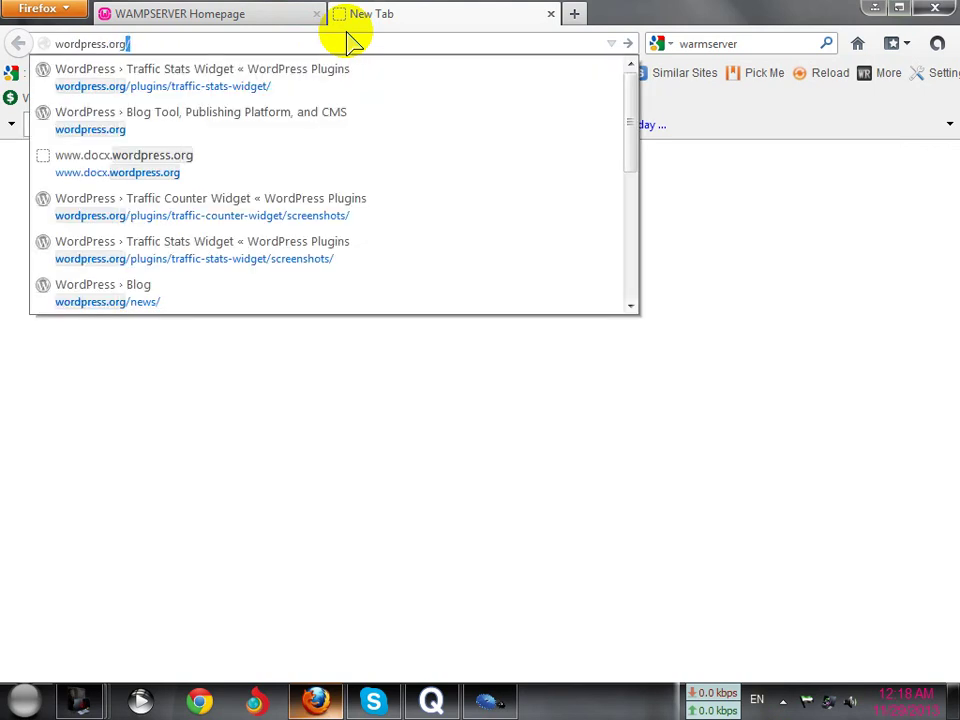
pyautogui.press('Return')
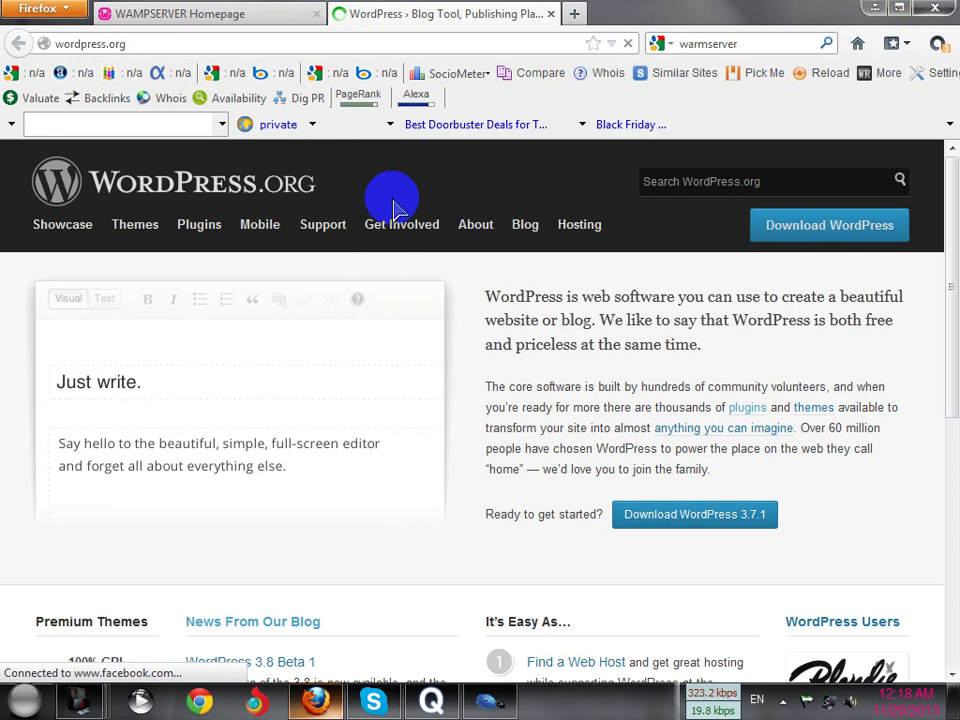
# Download wordpress-3.7.1.zip from the Download WordPress page via IDM and minimize its progress window
pyautogui.moveTo(402, 218)
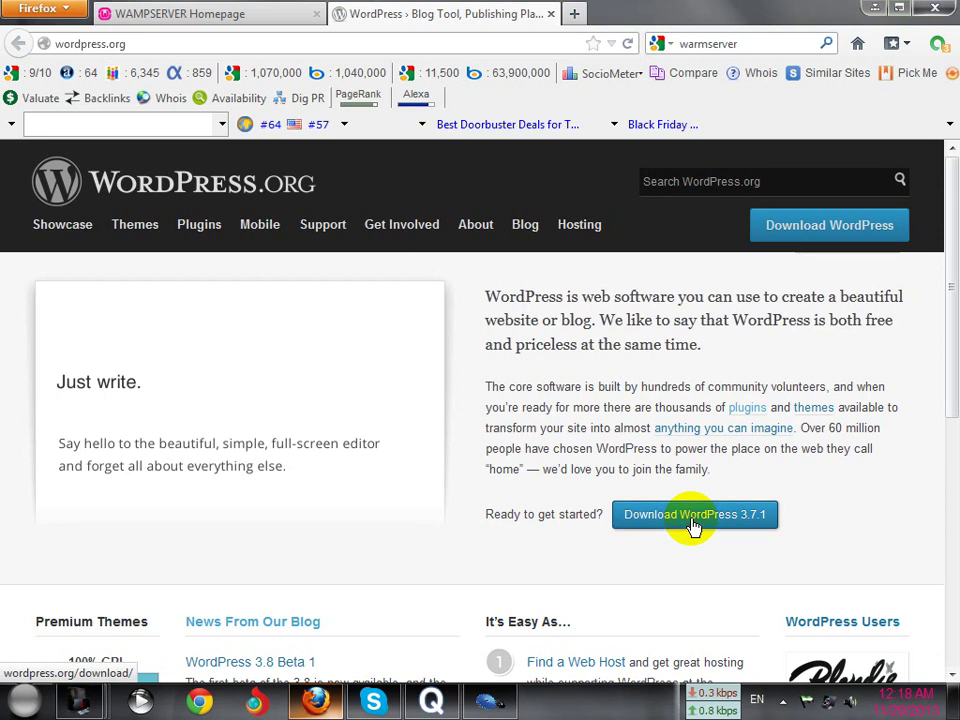
pyautogui.click(693, 522)
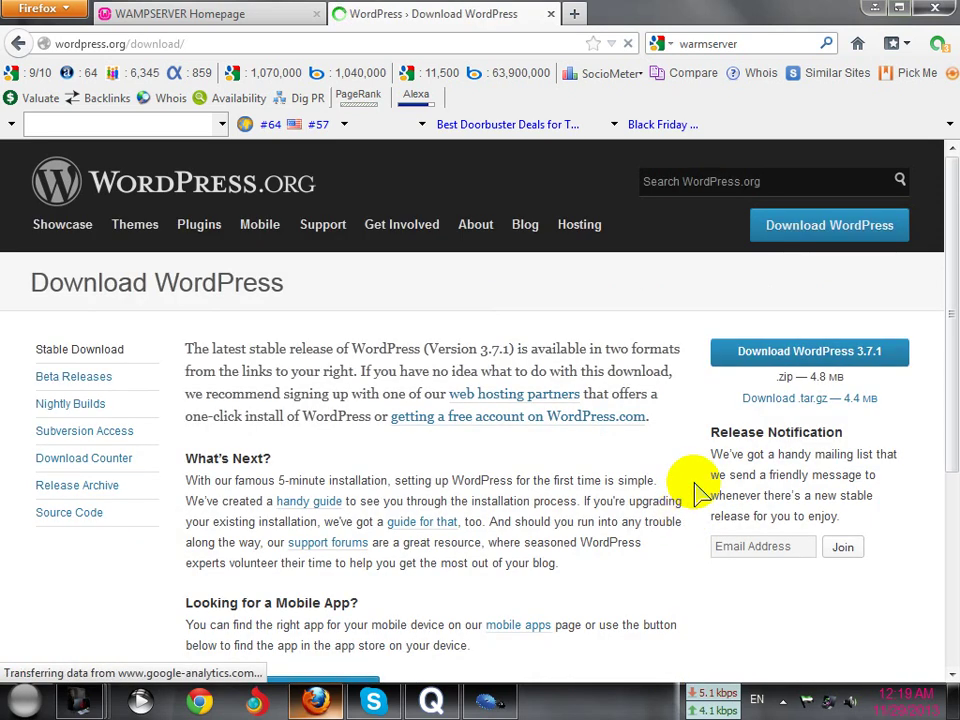
pyautogui.click(771, 359)
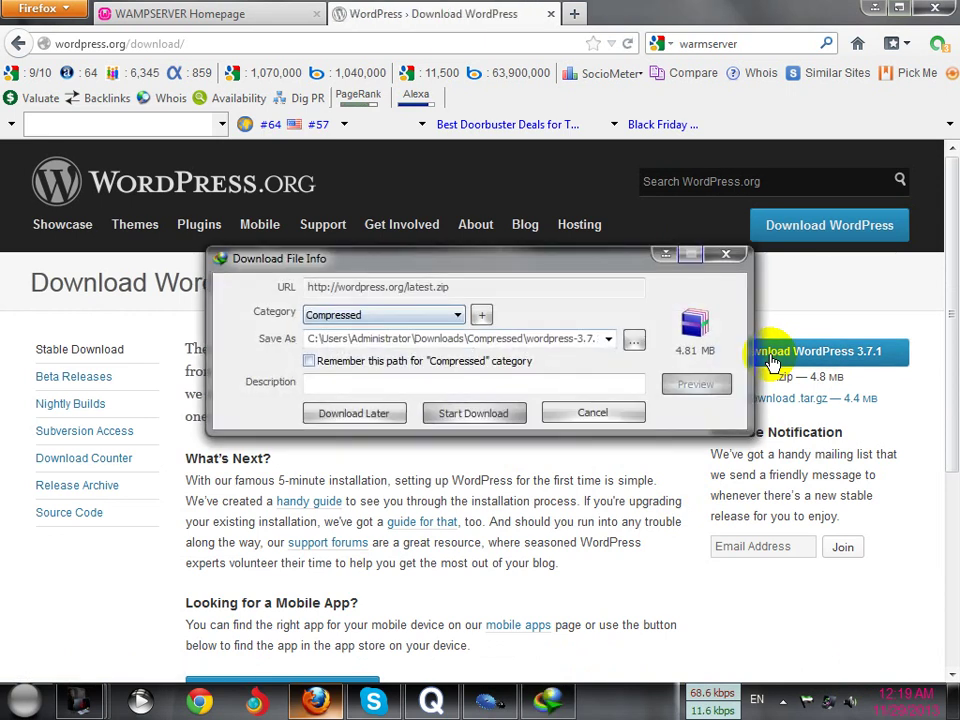
pyautogui.click(505, 416)
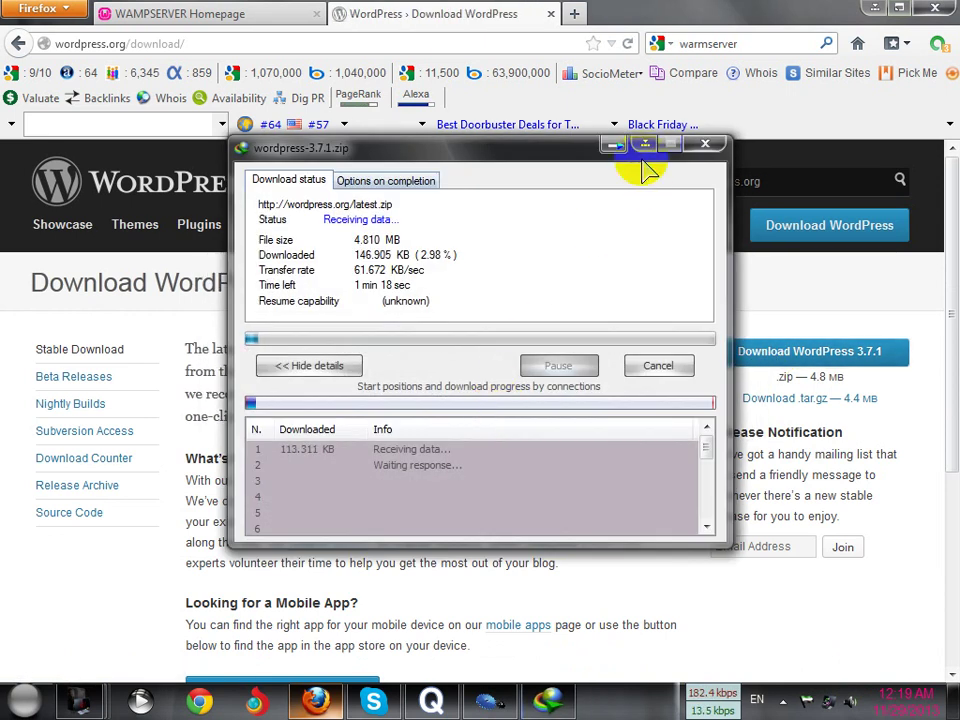
pyautogui.click(641, 148)
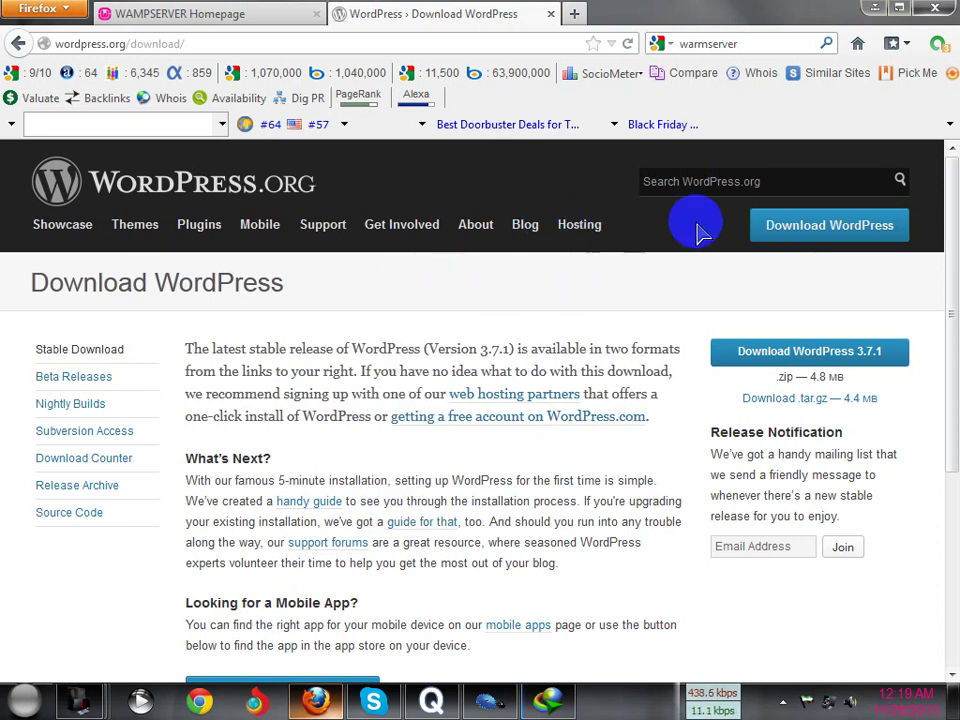
# Minimize Firefox and launch phpMyAdmin from the WampServer tray menu
pyautogui.click(875, 8)
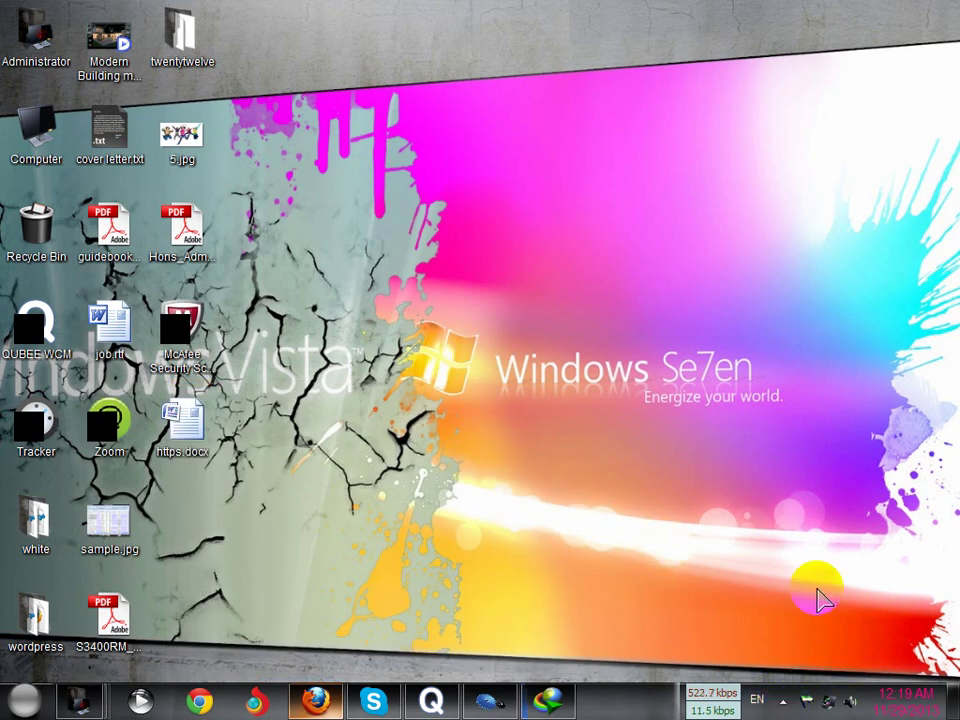
pyautogui.click(784, 702)
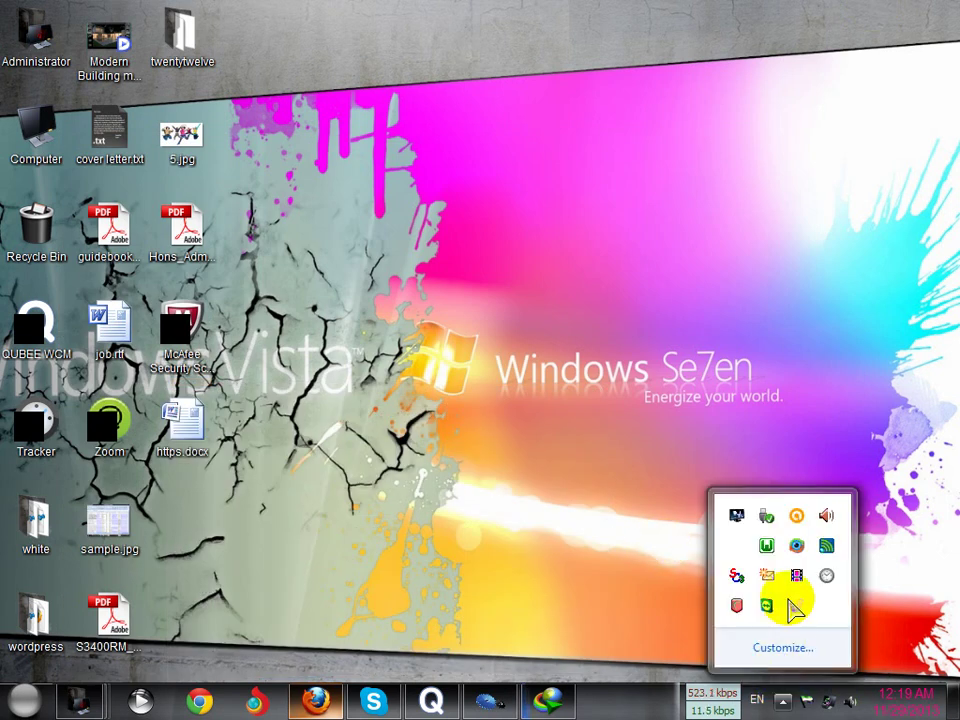
pyautogui.click(773, 548)
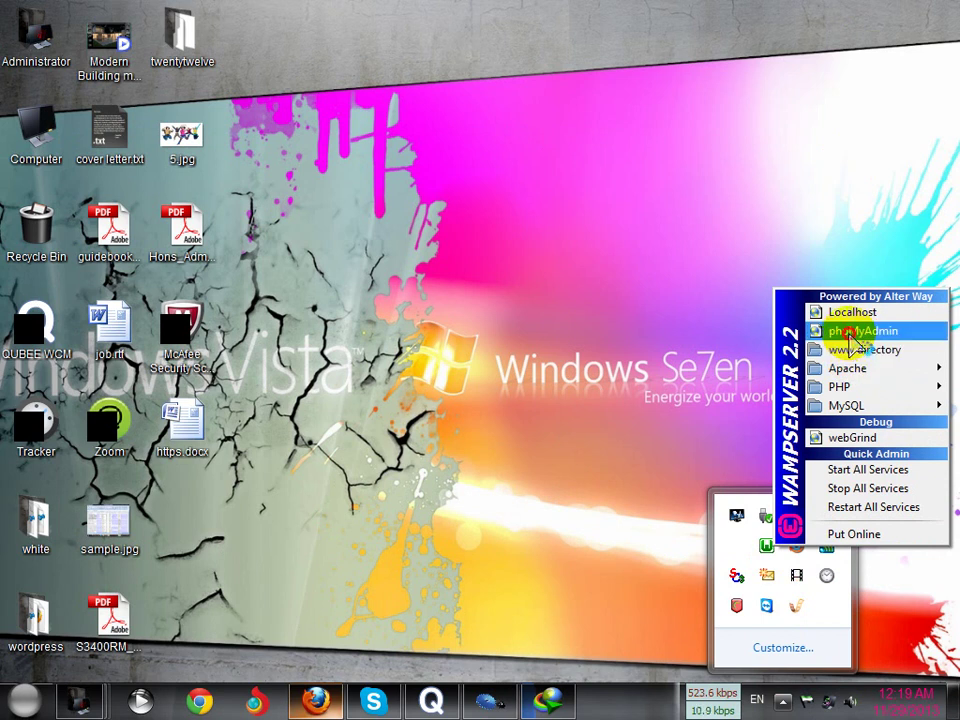
pyautogui.click(851, 336)
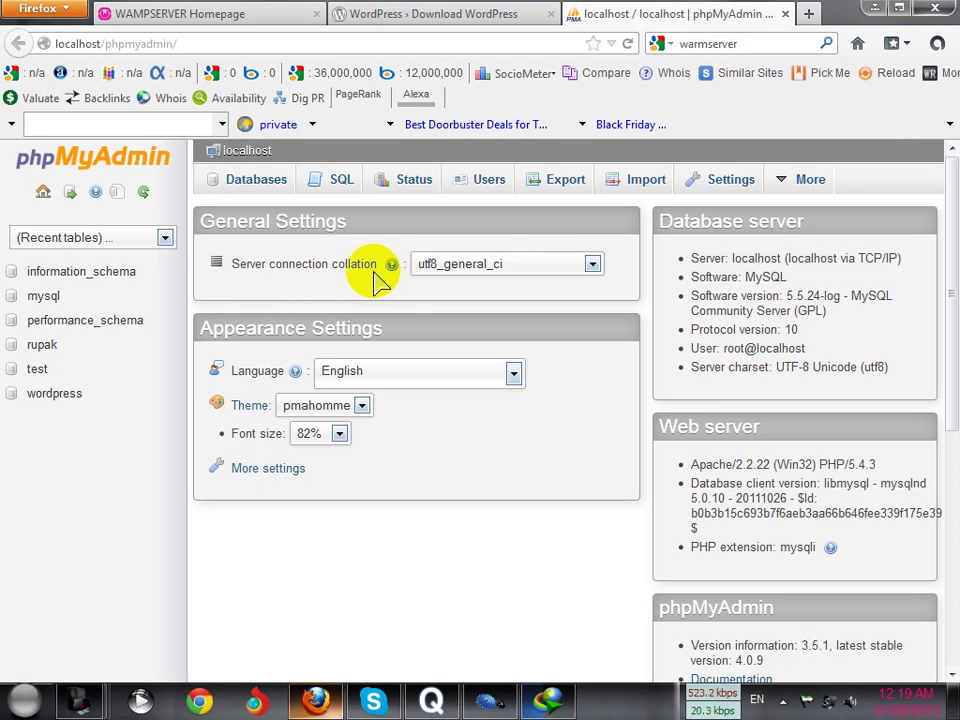
# Create a database called new_site from the Databases tab
pyautogui.click(264, 185)
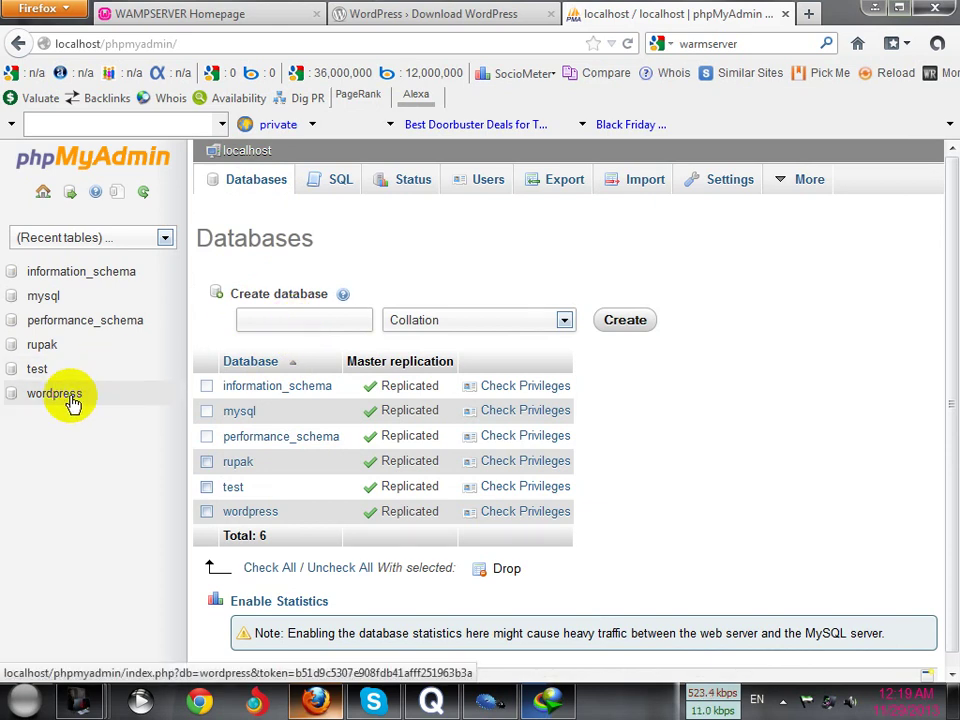
pyautogui.click(255, 318)
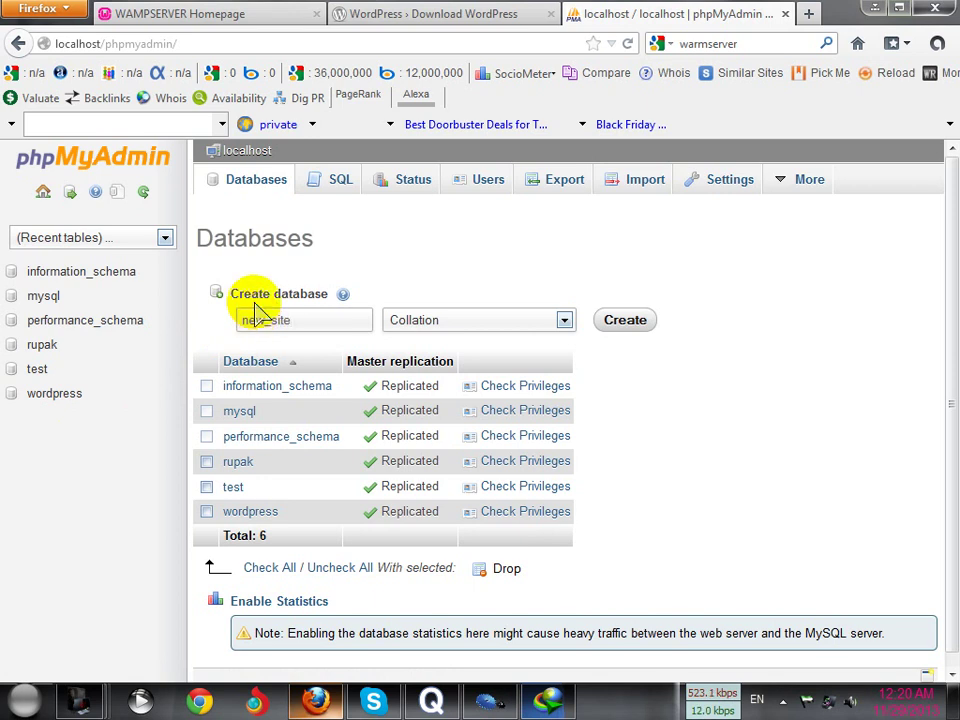
pyautogui.click(611, 321)
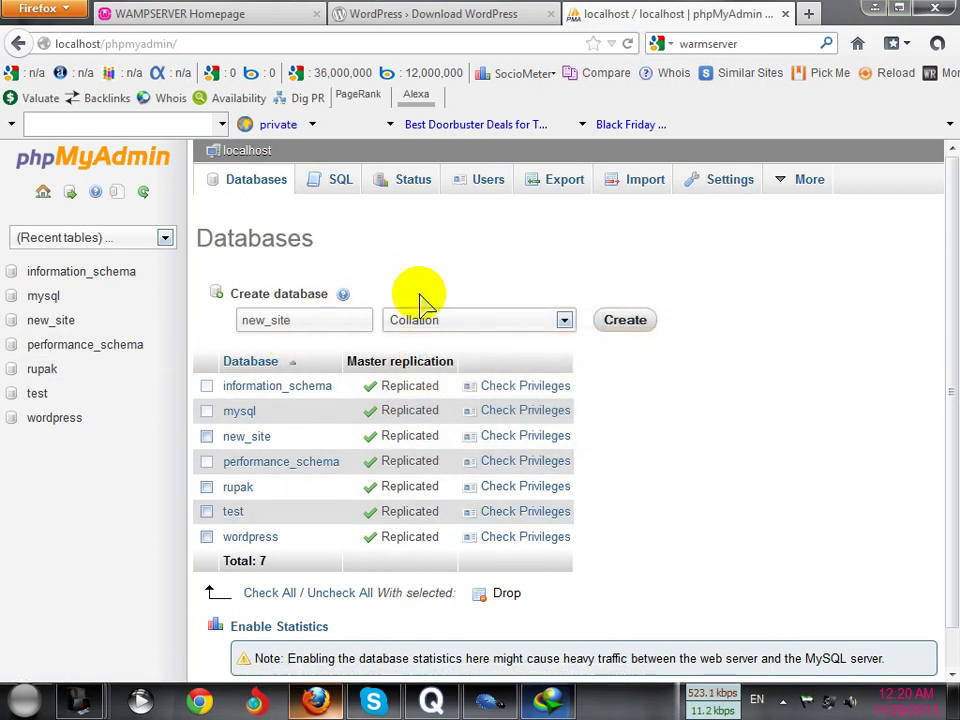
# Finish the 4.81 MB wordpress-3.7.1.zip download, inspect its wordpress folder in WinRAR, then clear to the desktop
pyautogui.click(550, 701)
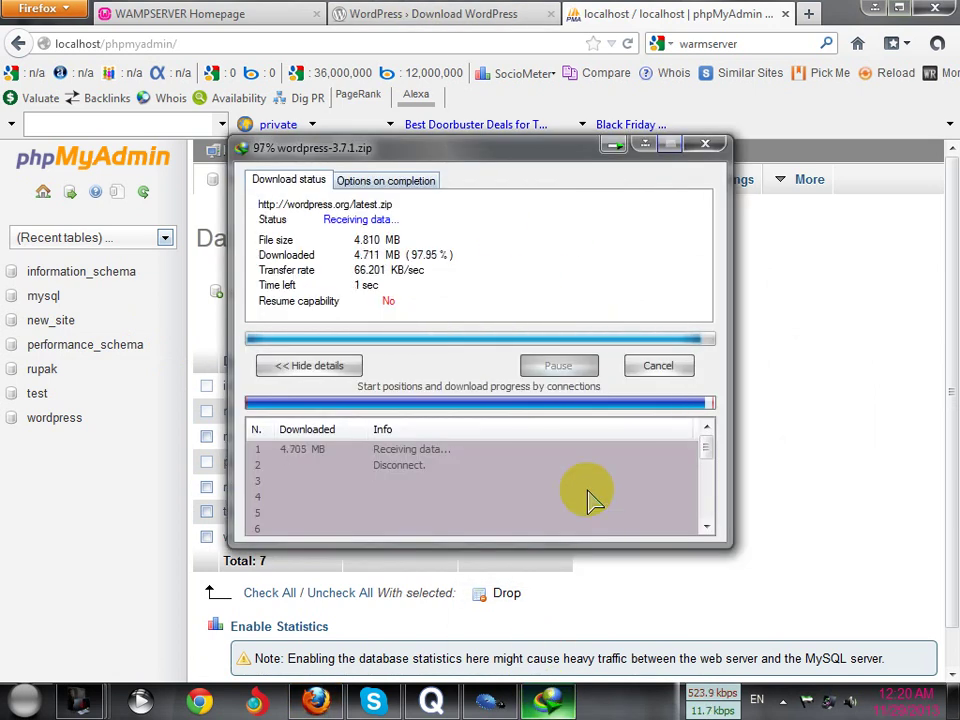
pyautogui.click(648, 147)
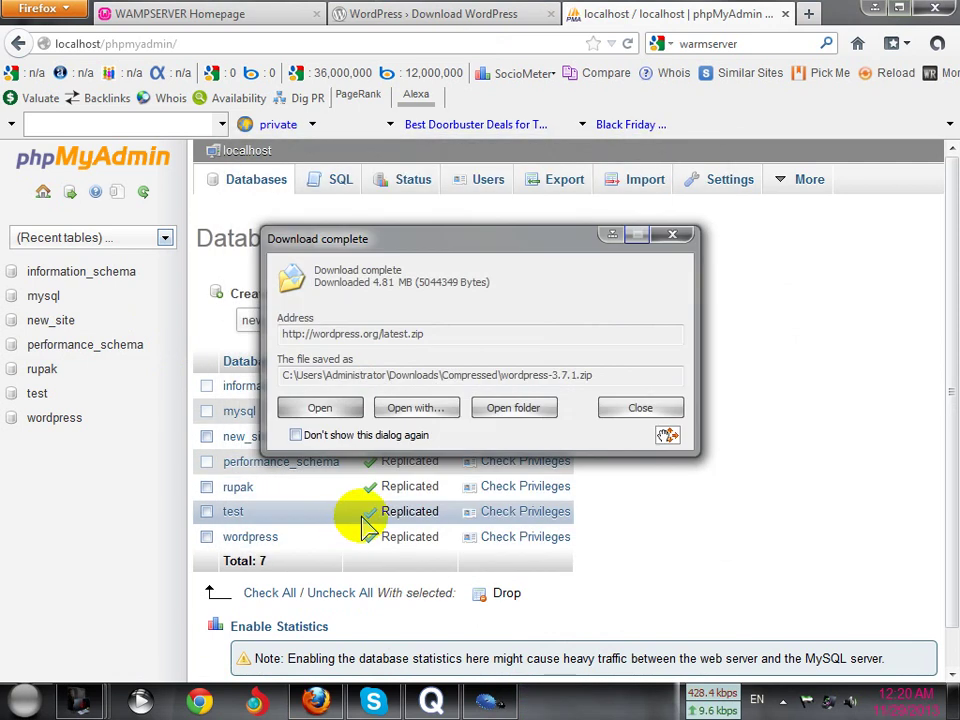
pyautogui.click(322, 408)
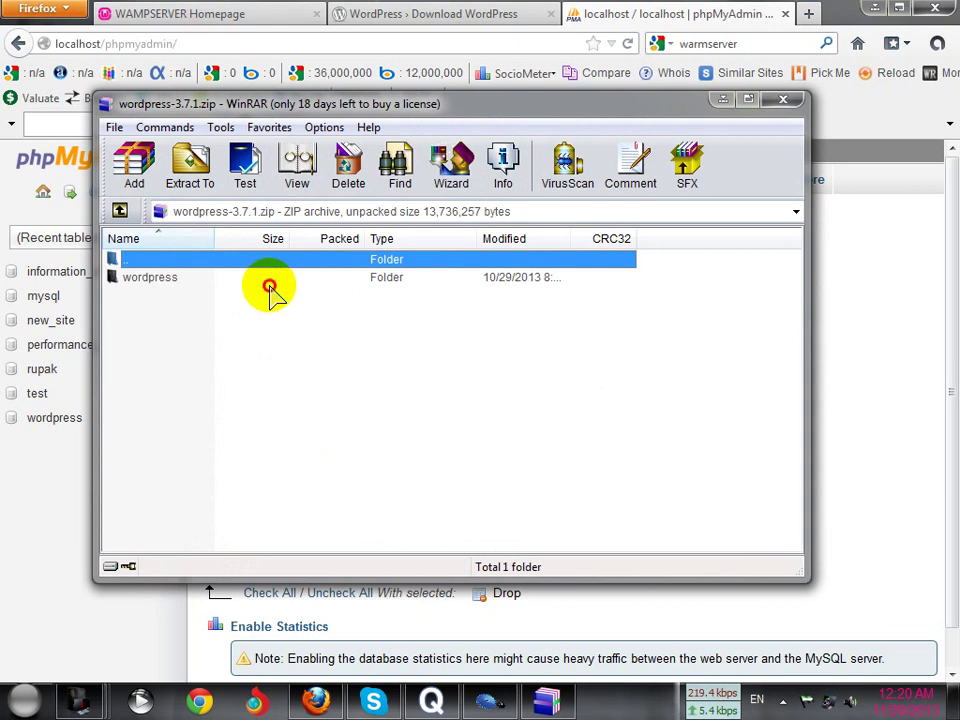
pyautogui.doubleClick(269, 284)
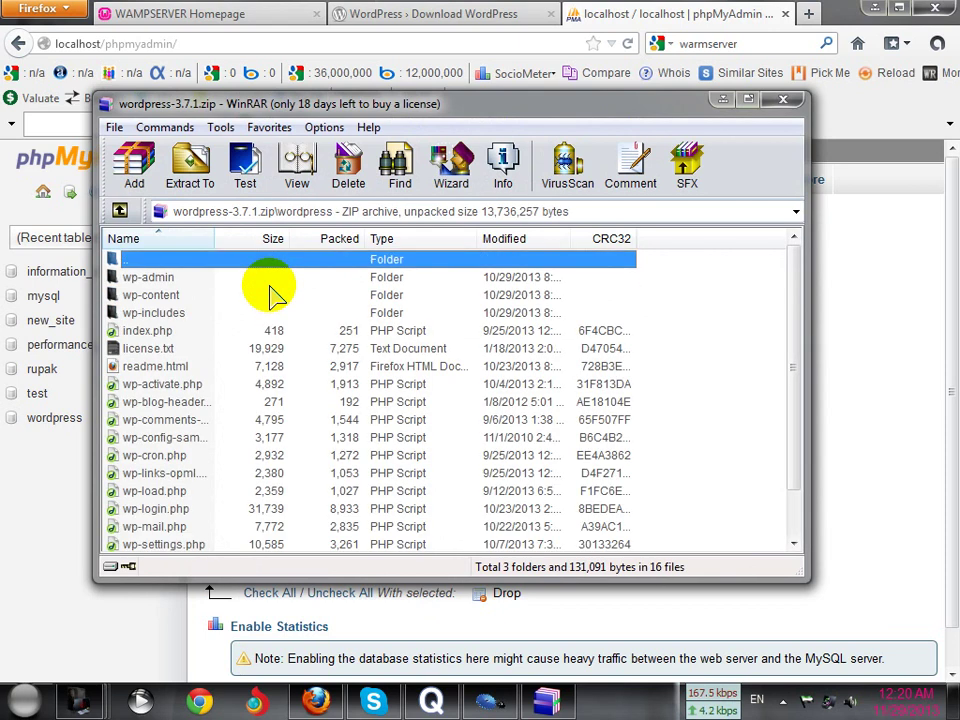
pyautogui.click(776, 104)
pyautogui.click(875, 8)
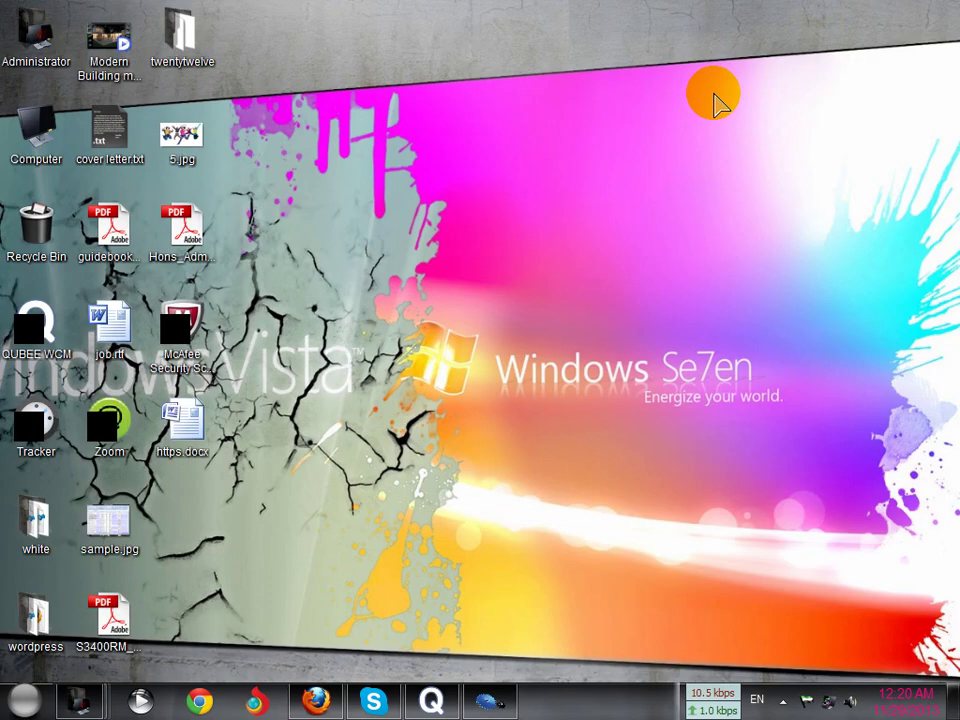
# Browse Computer > Downloads > Compressed and select wordpress-3.7.1.zip
pyautogui.doubleClick(28, 140)
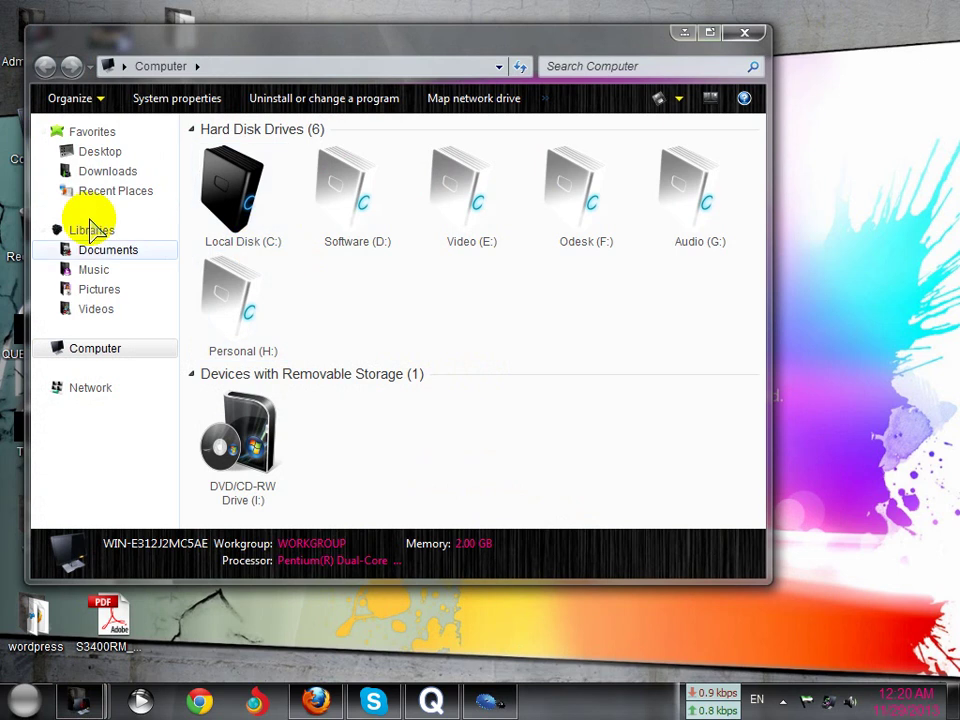
pyautogui.click(108, 172)
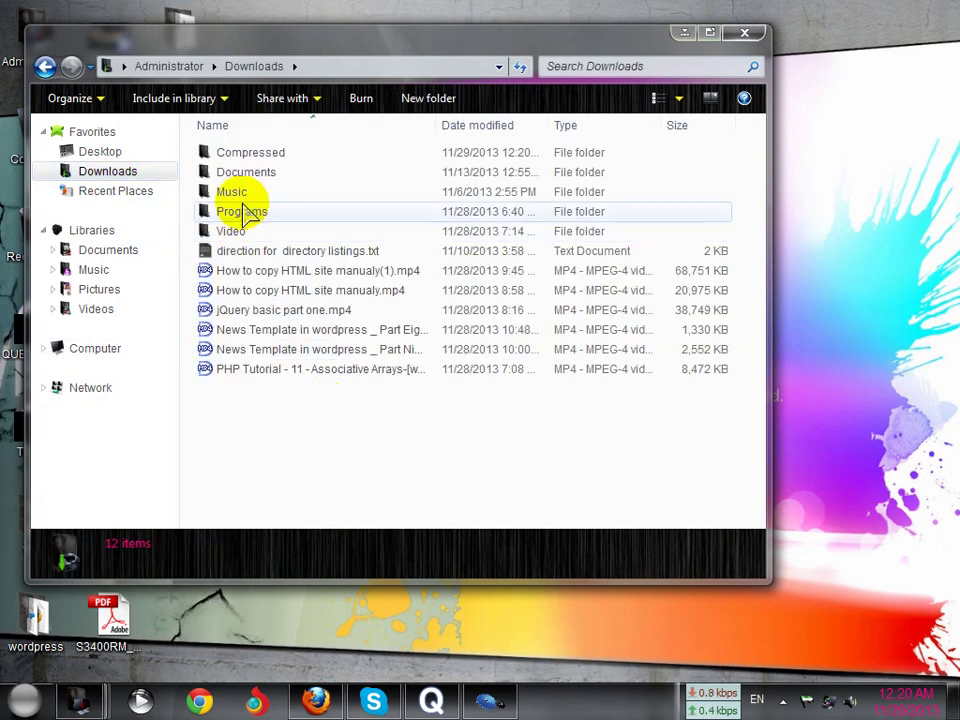
pyautogui.doubleClick(246, 154)
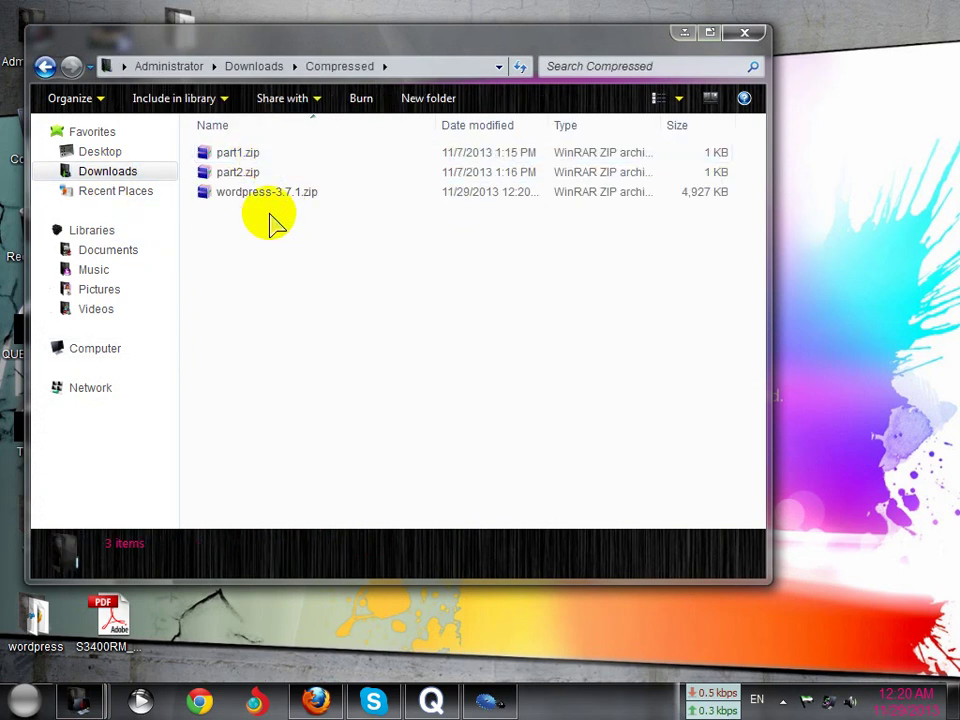
pyautogui.click(270, 196)
# Extract wordpress-3.7.1.zip to the Desktop, replacing all existing files, and close the folder
pyautogui.rightClick(270, 198)
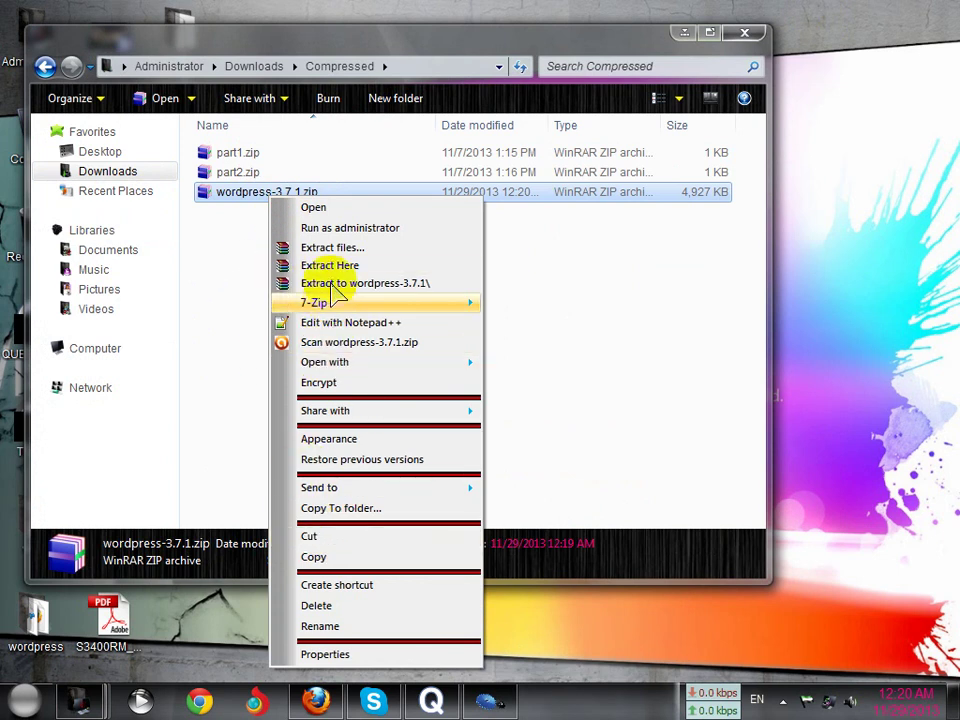
pyautogui.click(330, 249)
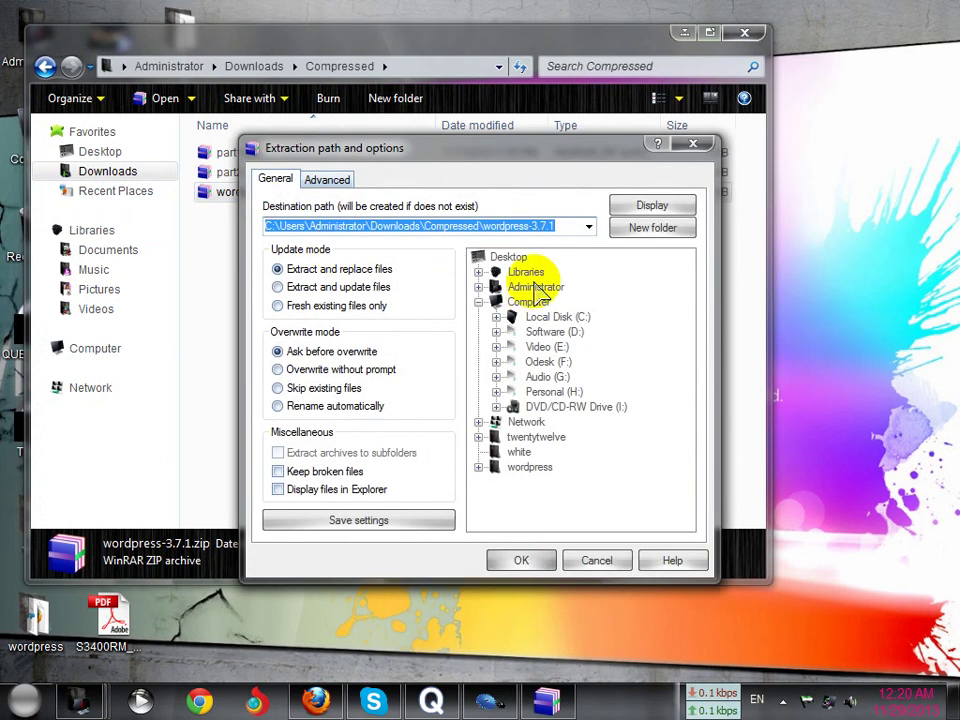
pyautogui.click(508, 258)
pyautogui.click(515, 561)
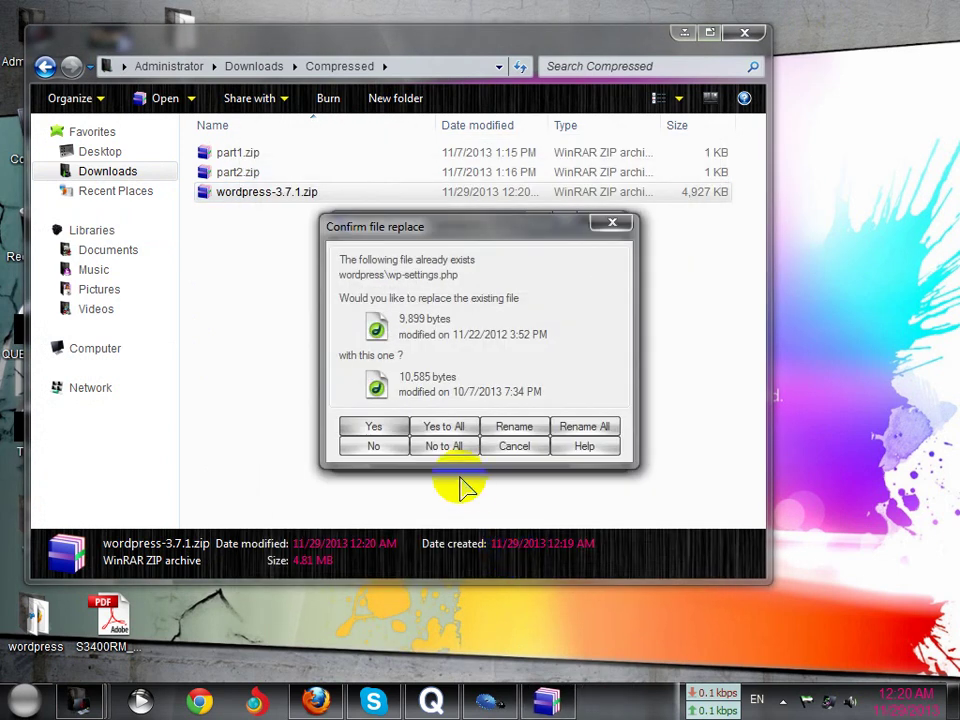
pyautogui.click(384, 428)
pyautogui.click(384, 428)
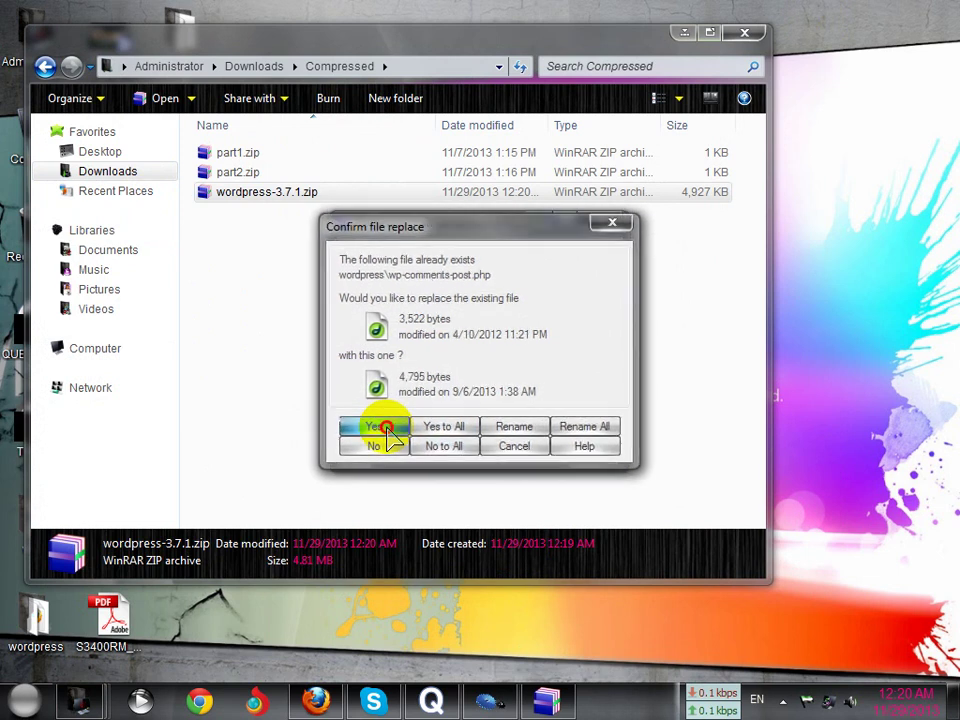
pyautogui.click(384, 426)
pyautogui.click(384, 426)
pyautogui.click(440, 426)
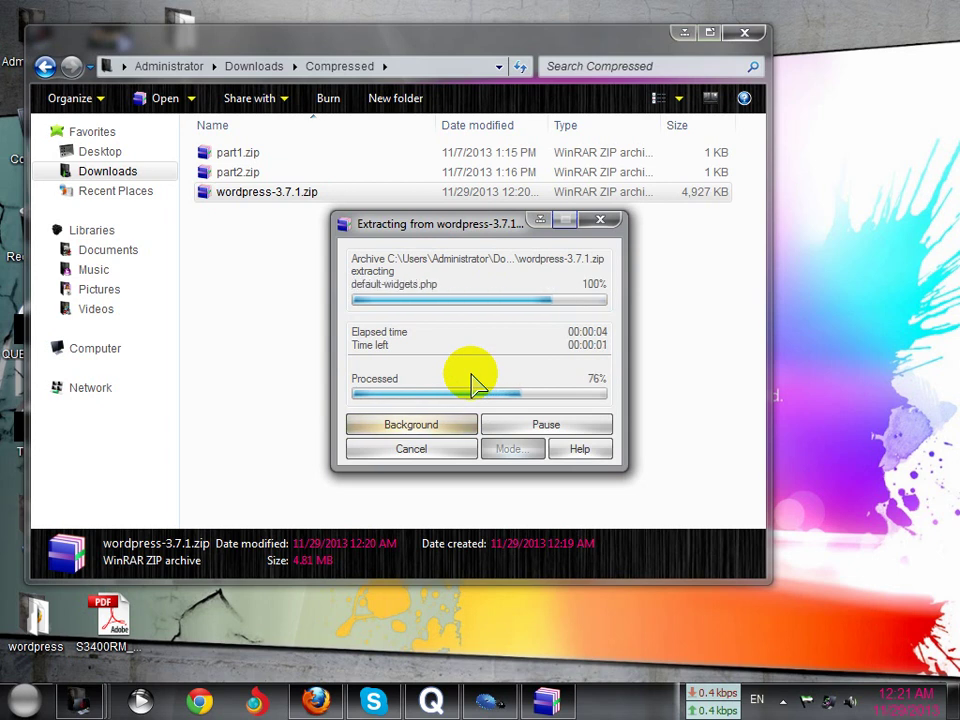
pyautogui.click(743, 35)
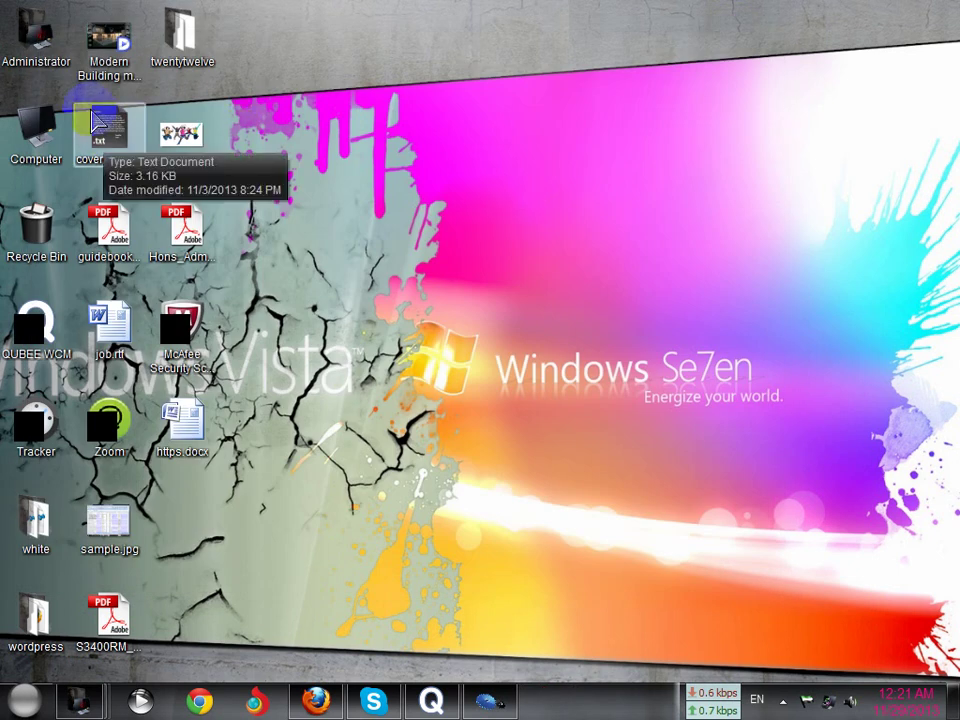
# Move the extracted wordpress folder to the desktop centre, open it and select all 19 files
pyautogui.moveTo(33, 640); pyautogui.dragTo(530, 460)
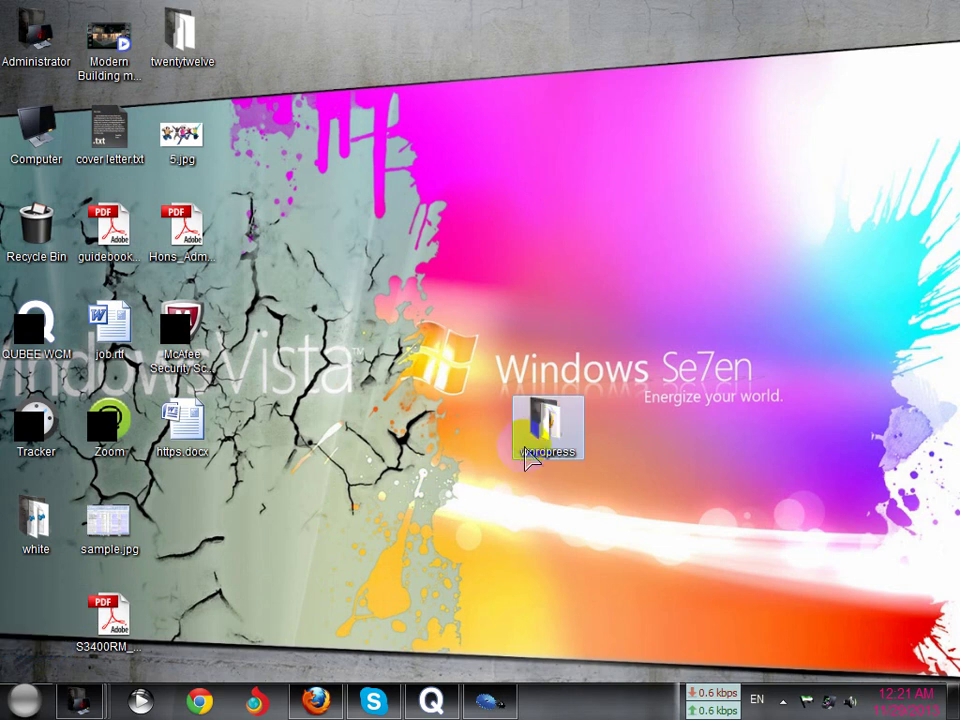
pyautogui.doubleClick(536, 432)
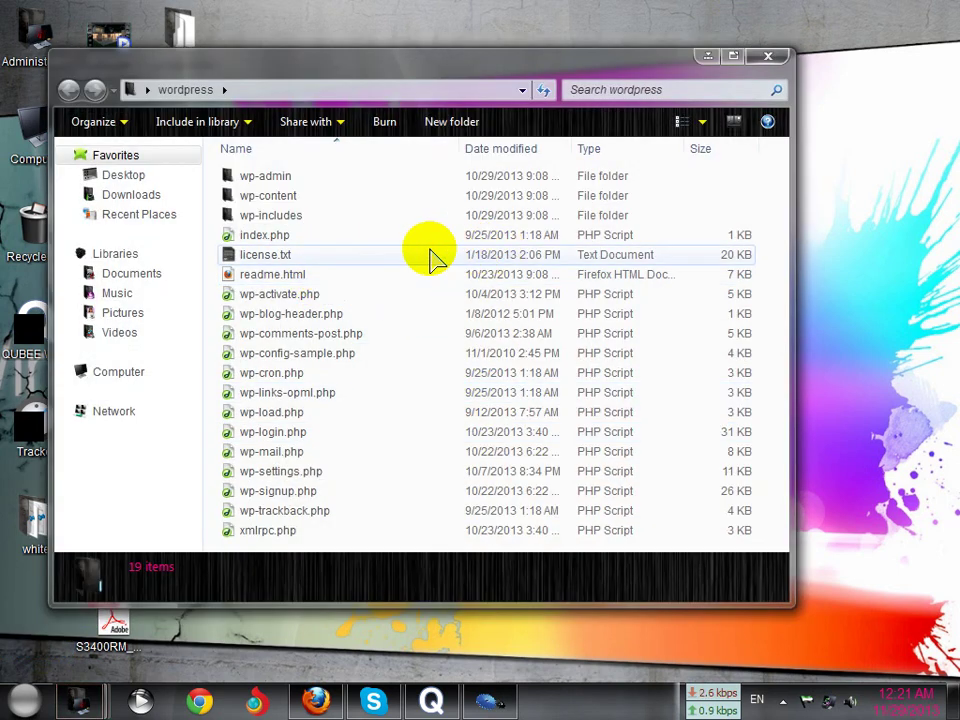
pyautogui.hotkey('ctrl', 'a')
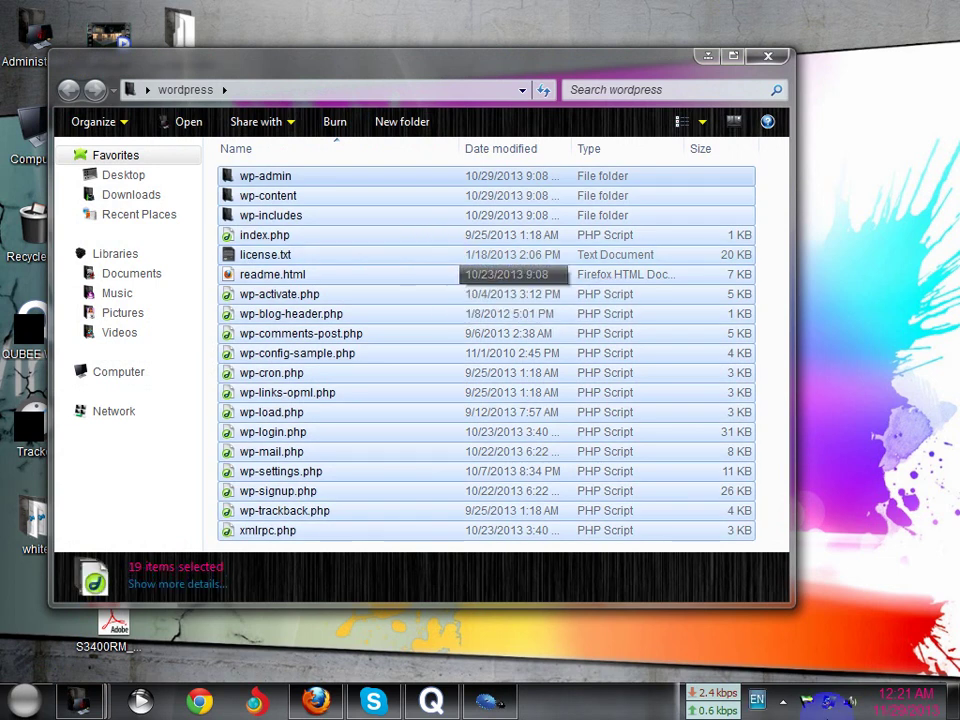
# Open the C:\wamp\www directory from the WampServer tray menu
pyautogui.click(786, 702)
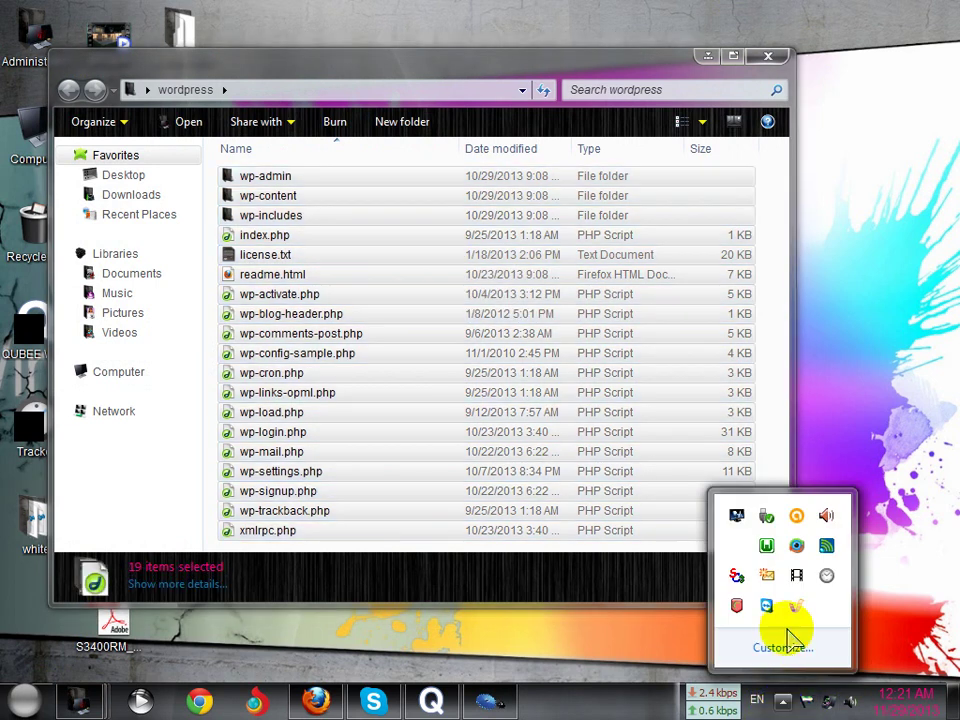
pyautogui.click(766, 546)
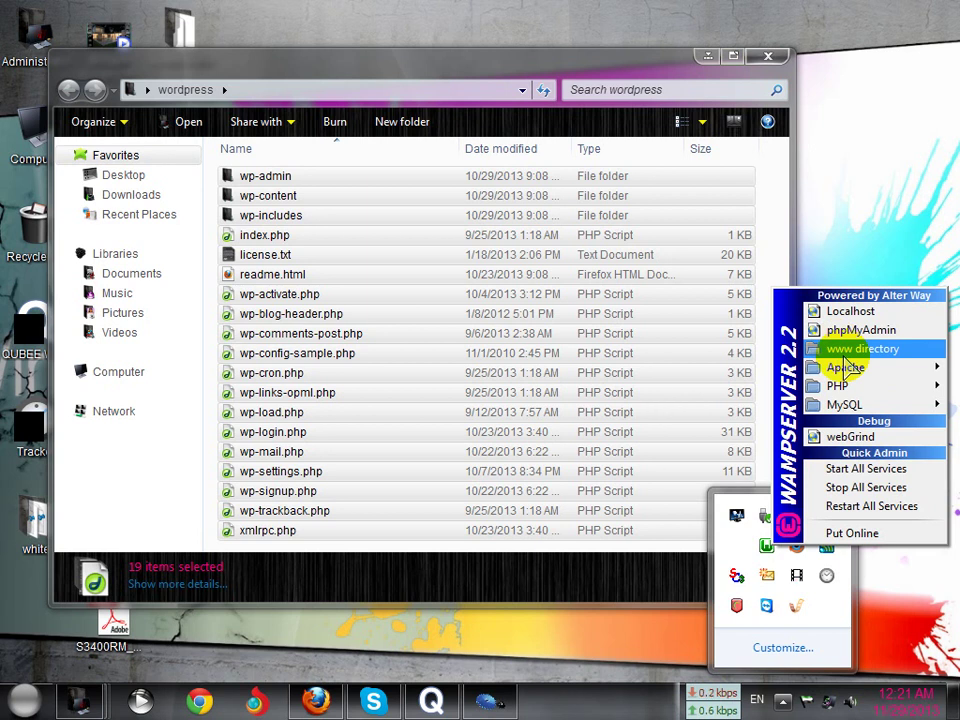
pyautogui.click(846, 352)
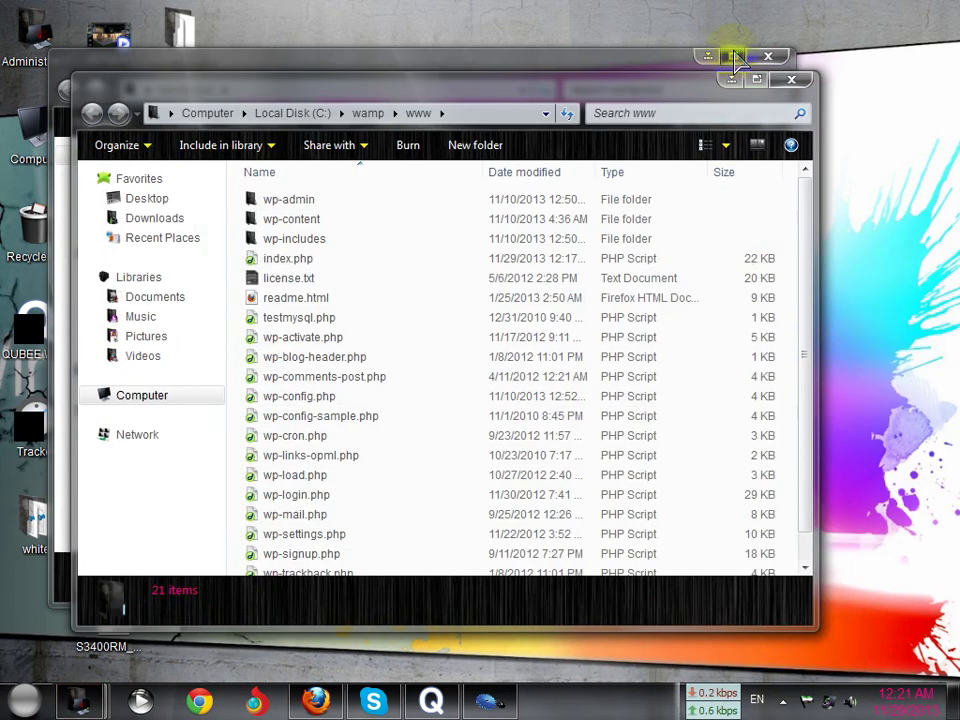
# Send all 21 old items in C:\wamp\www to the Recycle Bin, leaving it empty
pyautogui.click(735, 58)
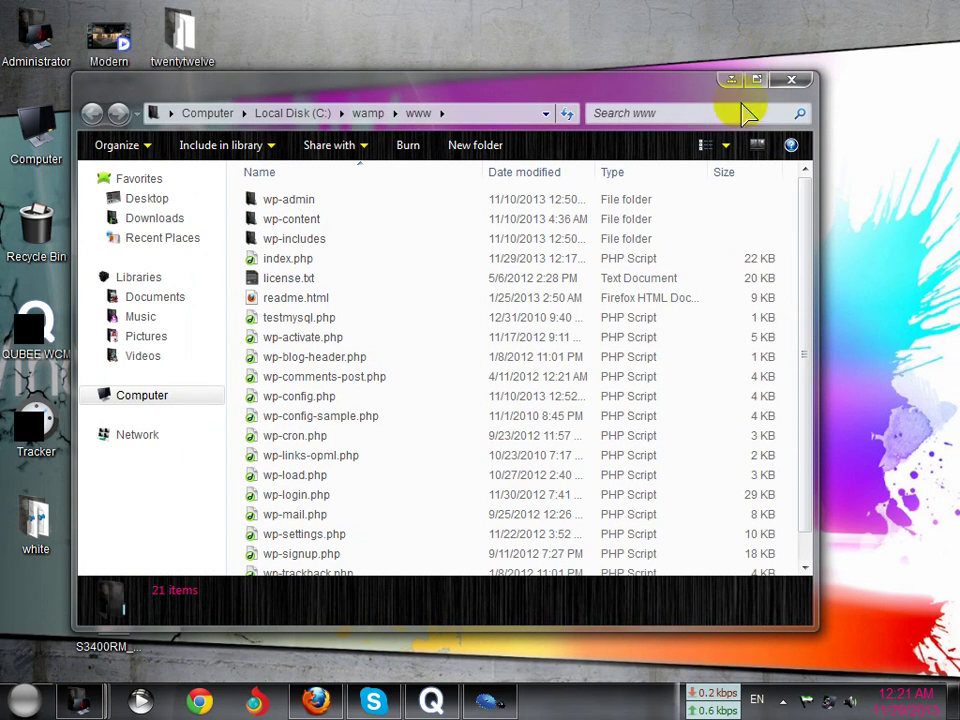
pyautogui.click(757, 80)
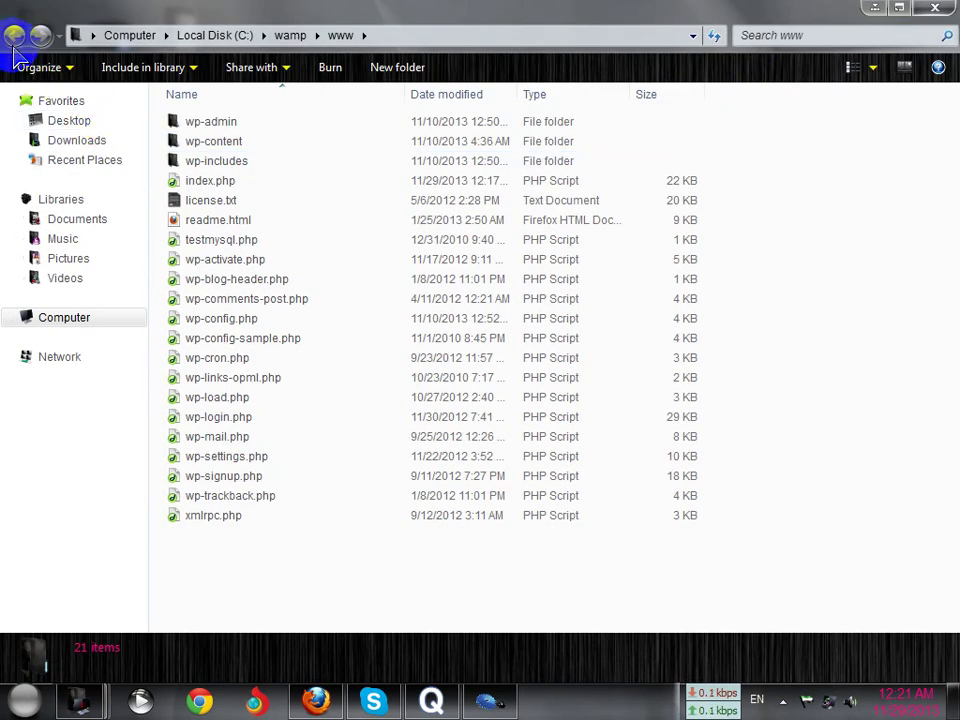
pyautogui.moveTo(214, 568); pyautogui.dragTo(213, 113)
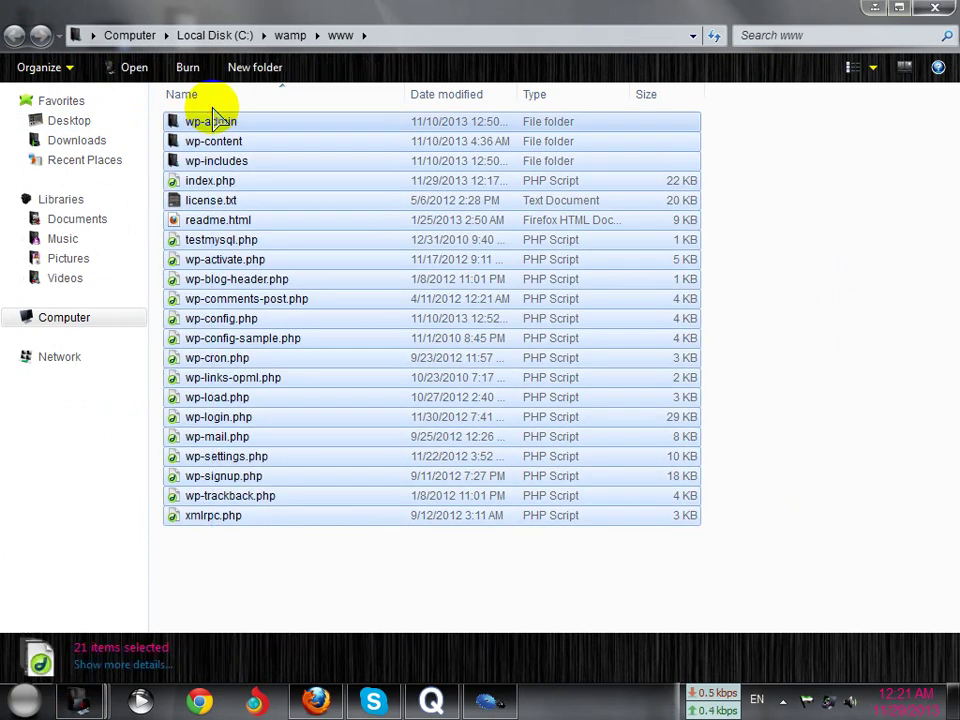
pyautogui.press('Delete')
pyautogui.click(555, 367)
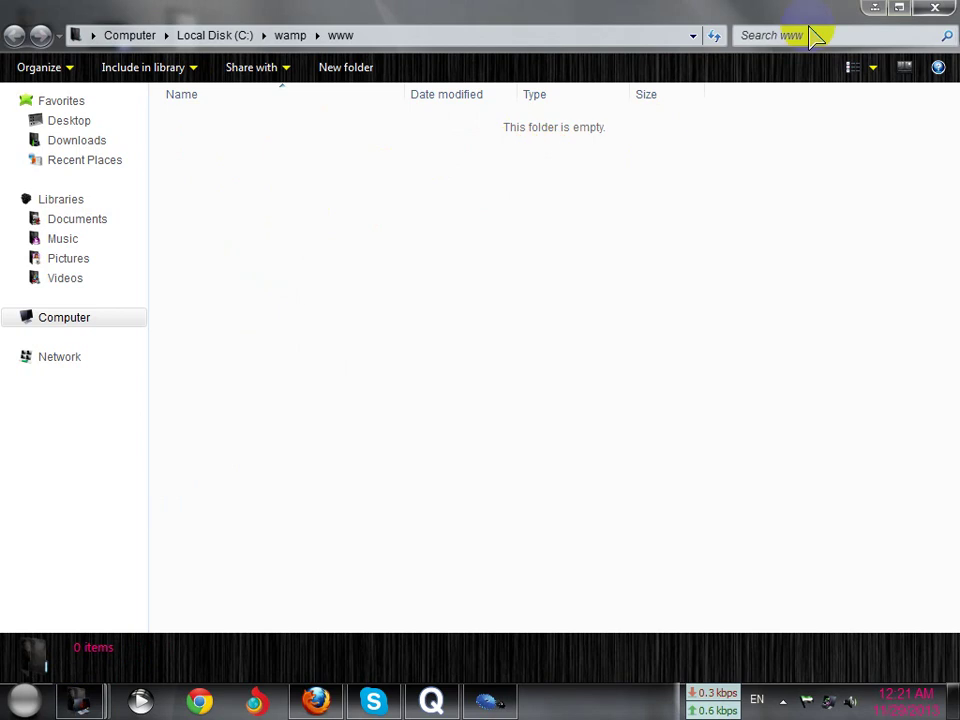
pyautogui.click(873, 10)
pyautogui.rightClick(464, 125)
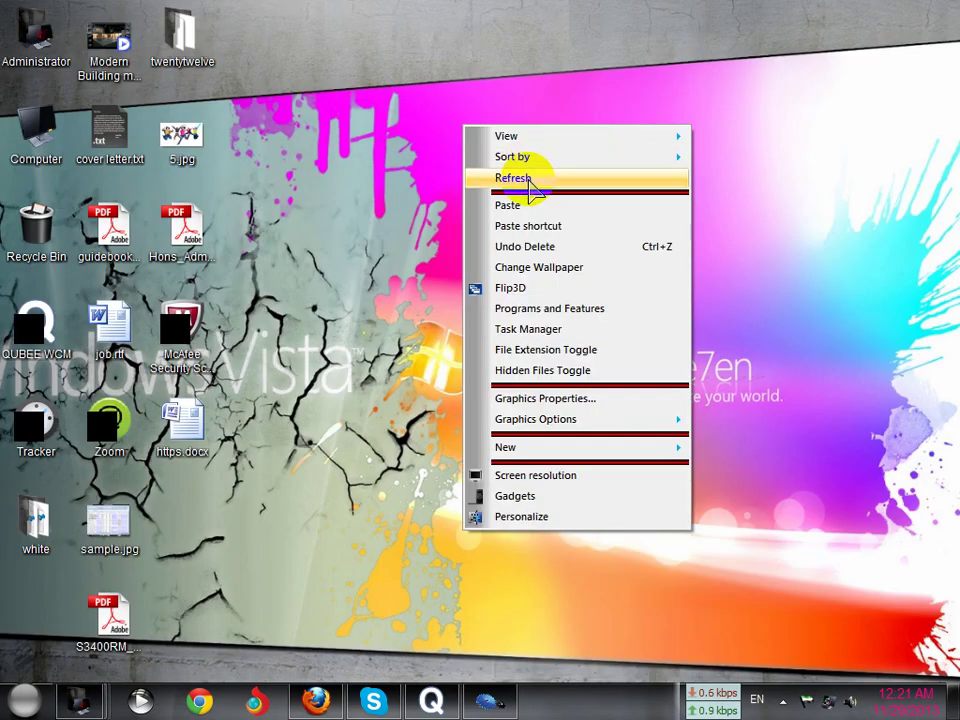
# Refresh the desktop and reopen the www directory from the WampServer menu
pyautogui.click(528, 181)
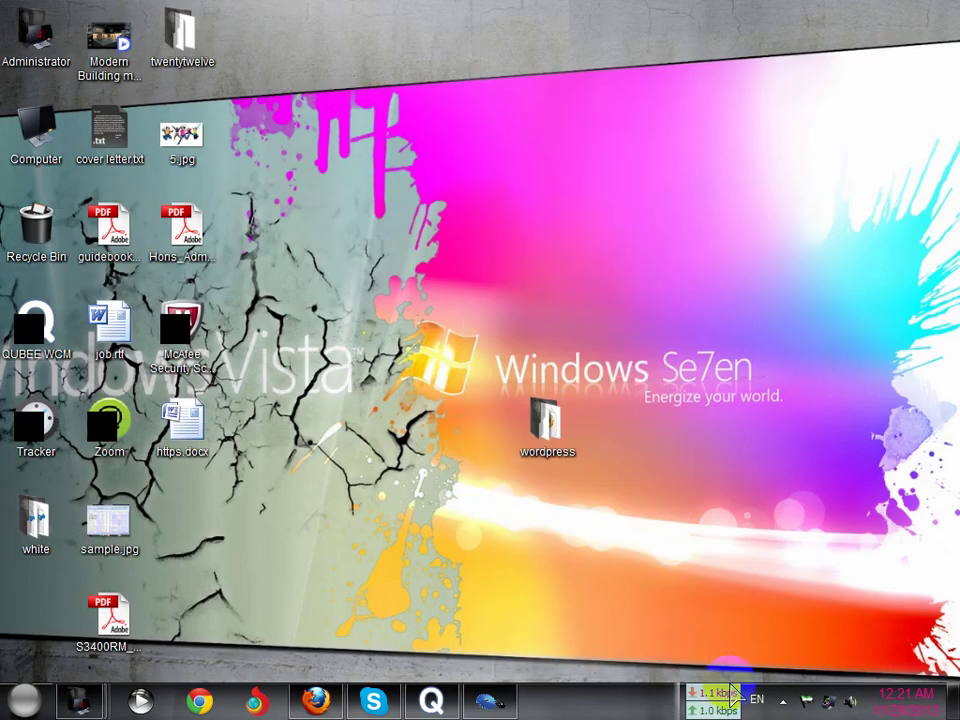
pyautogui.click(782, 705)
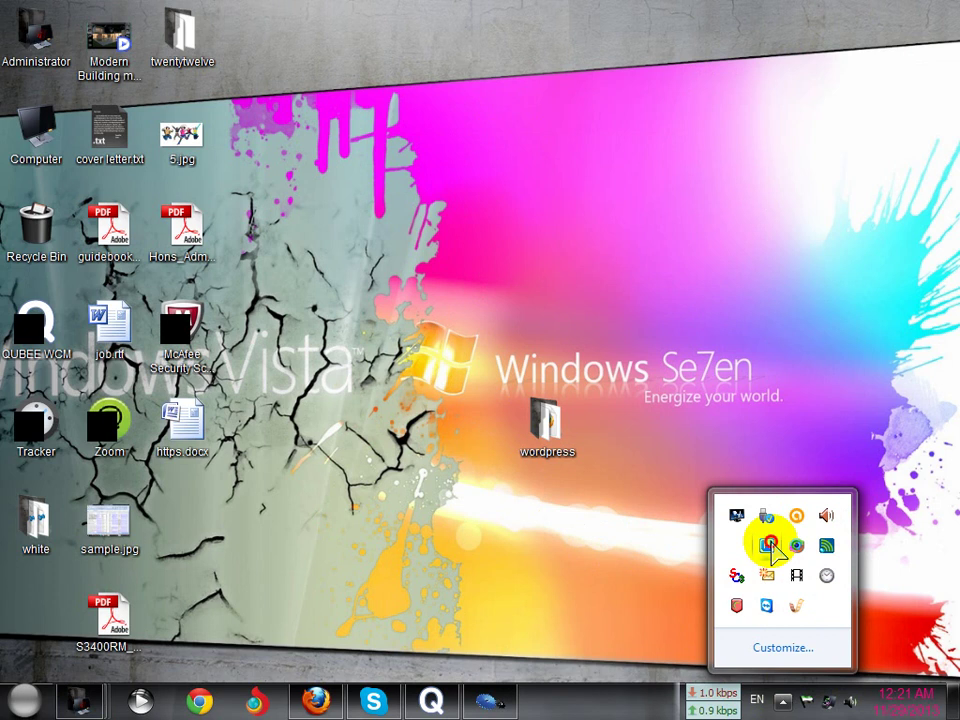
pyautogui.click(766, 545)
pyautogui.click(845, 345)
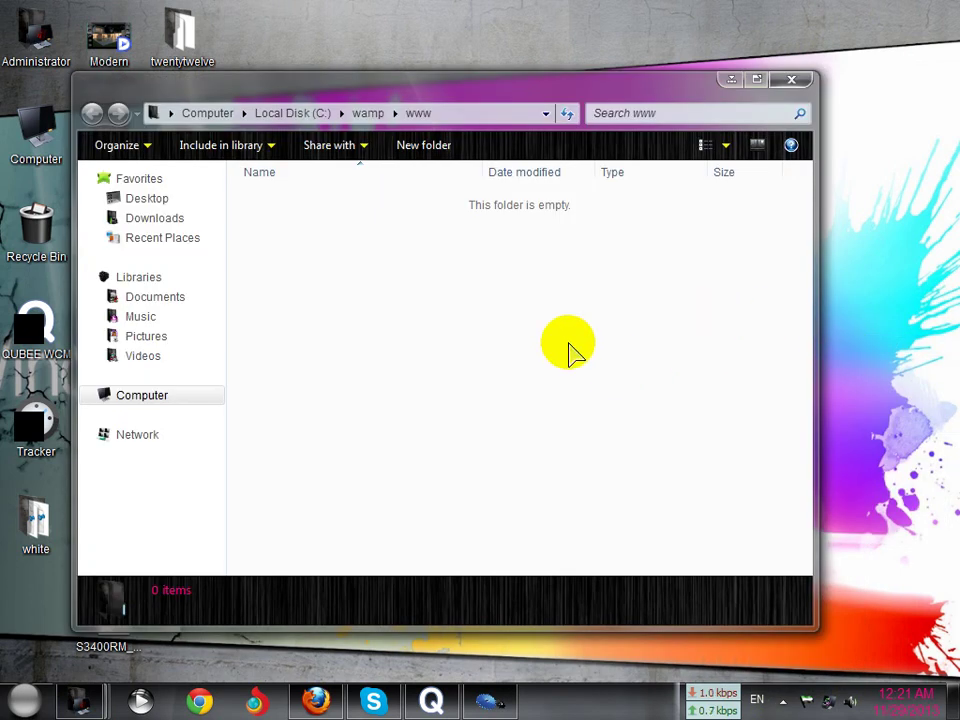
pyautogui.click(733, 80)
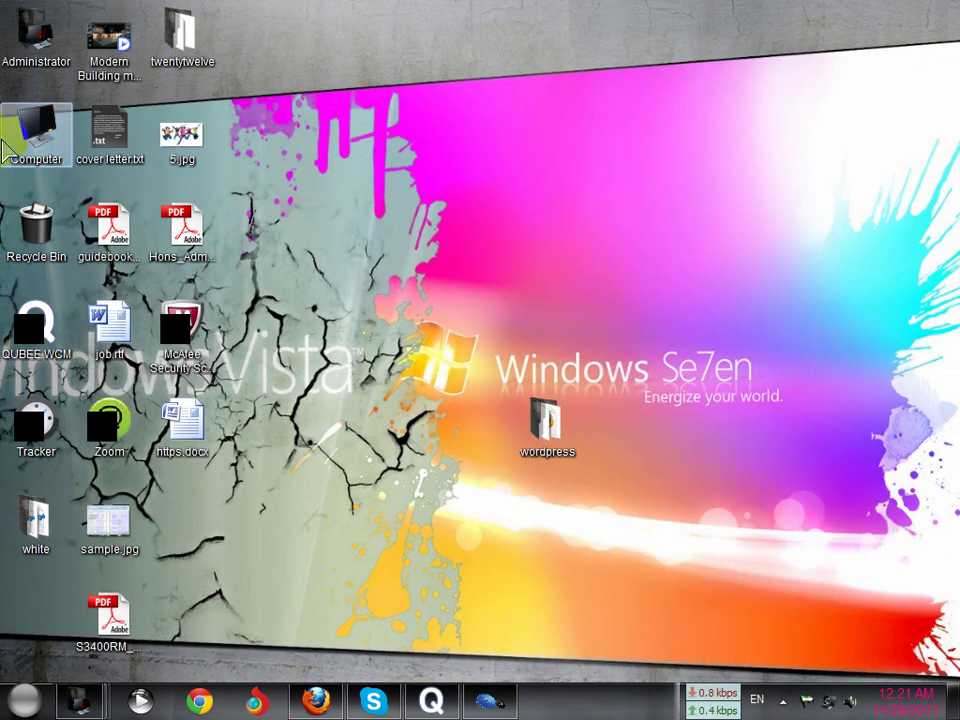
# Browse Local Disk (C:) > wamp > www to verify it is empty, then close it
pyautogui.doubleClick(5, 150)
pyautogui.click(776, 101)
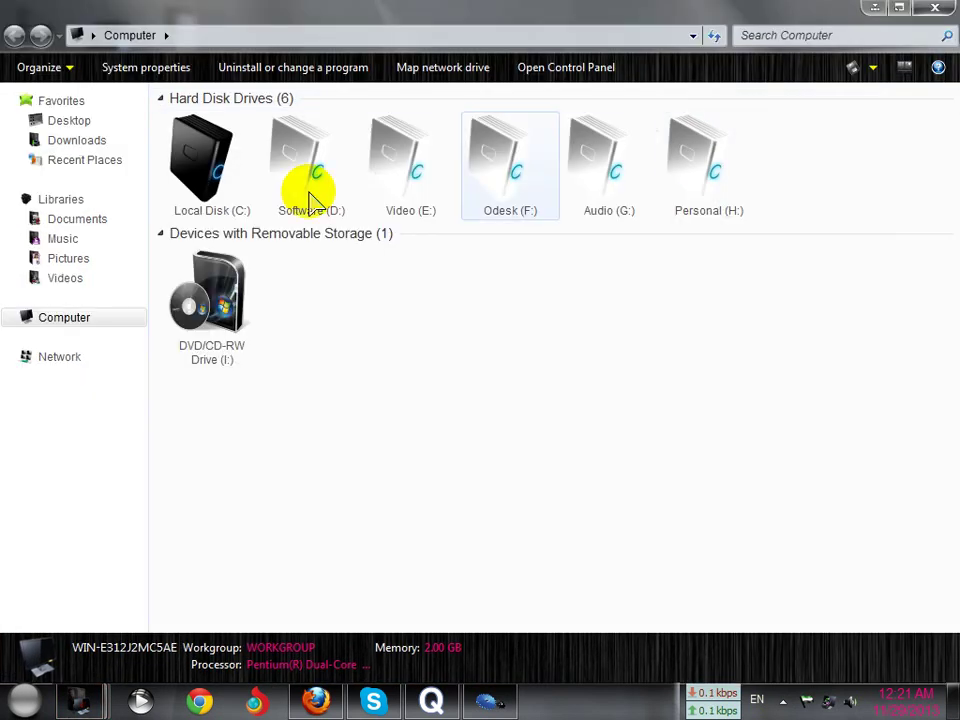
pyautogui.doubleClick(246, 182)
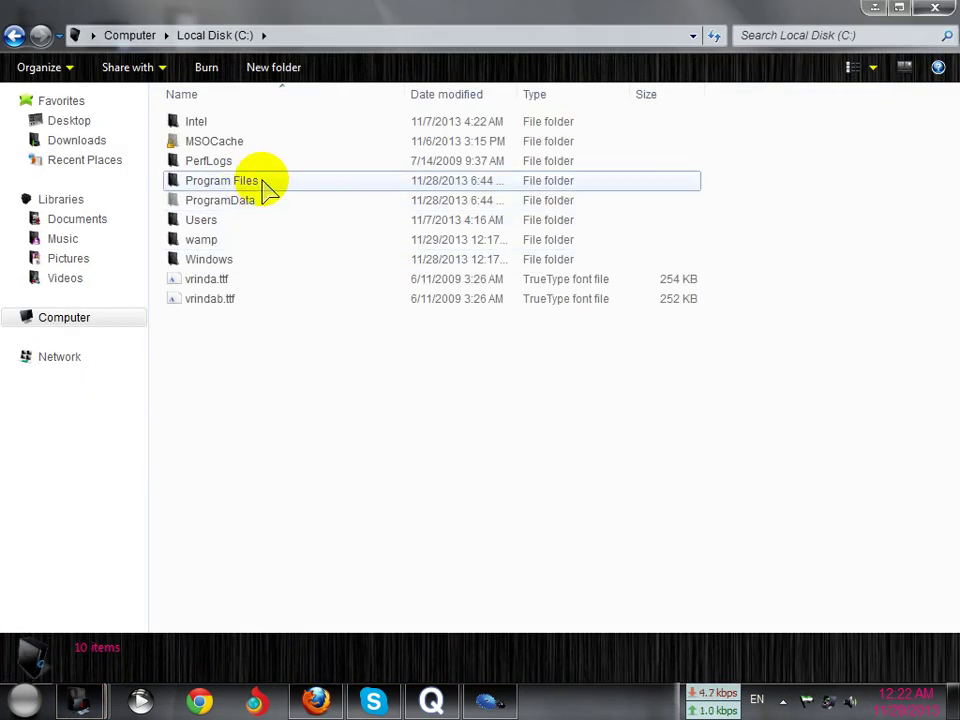
pyautogui.doubleClick(268, 190)
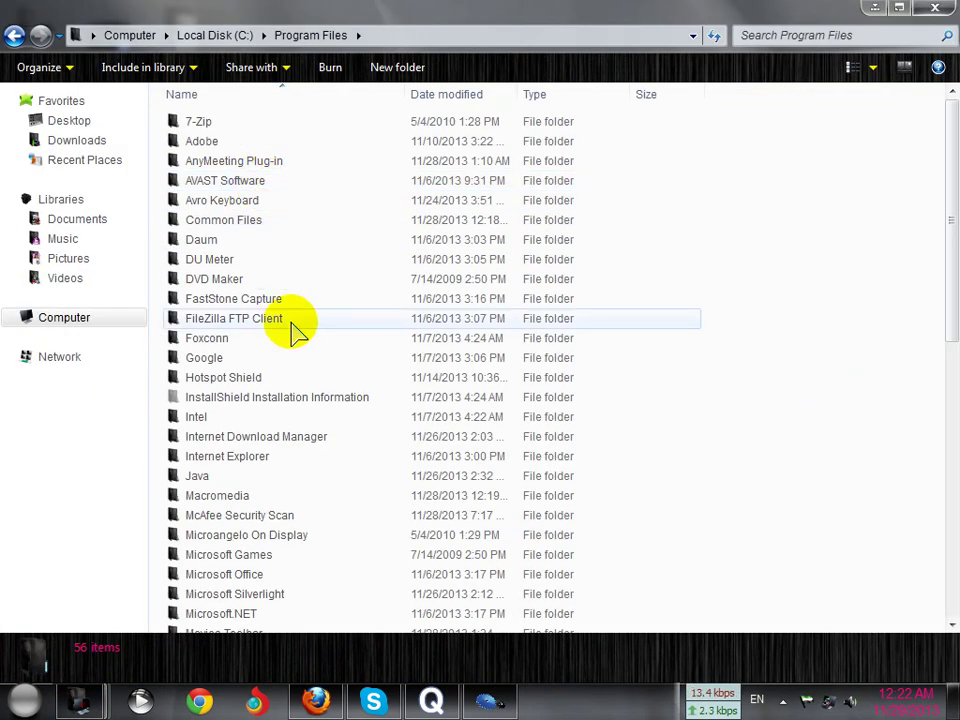
pyautogui.scroll(-9, 294, 321)
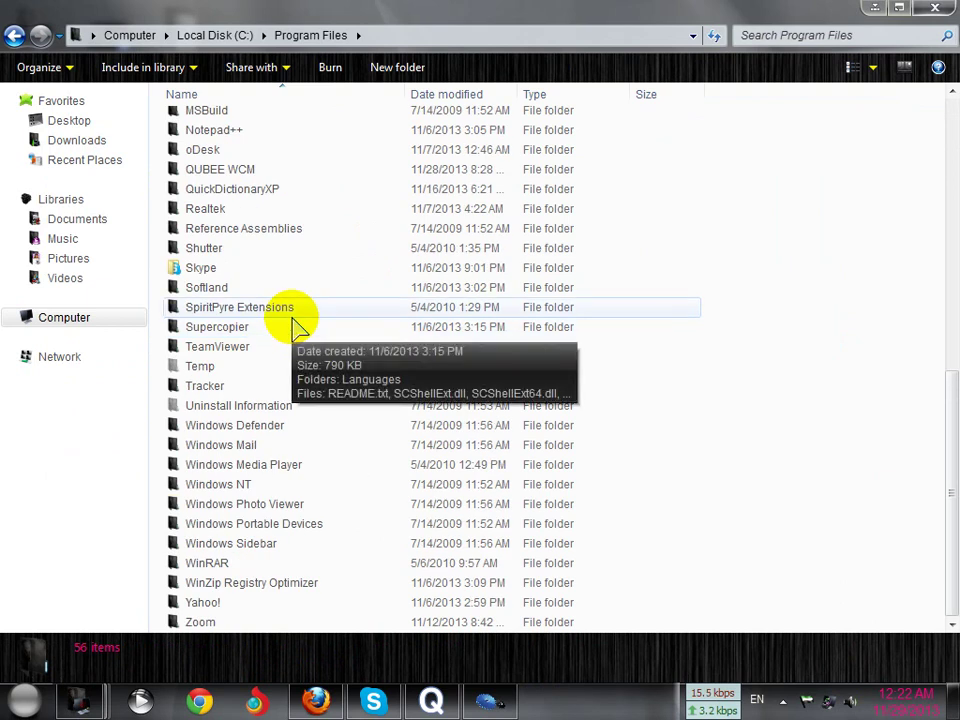
pyautogui.scroll(1, 240, 615)
pyautogui.scroll(5, 228, 585)
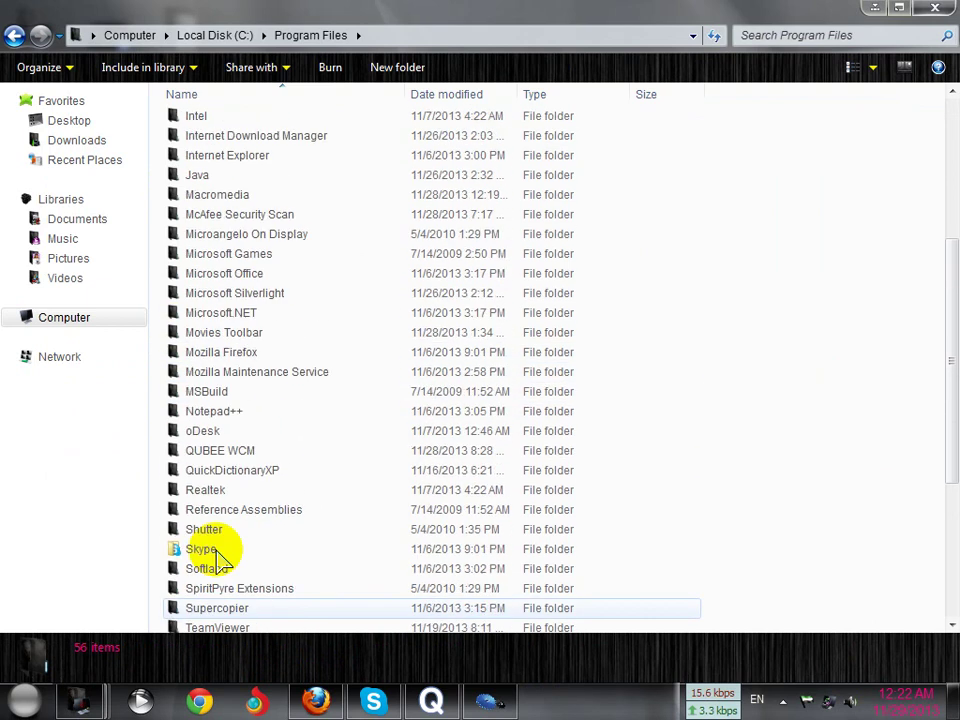
pyautogui.click(14, 37)
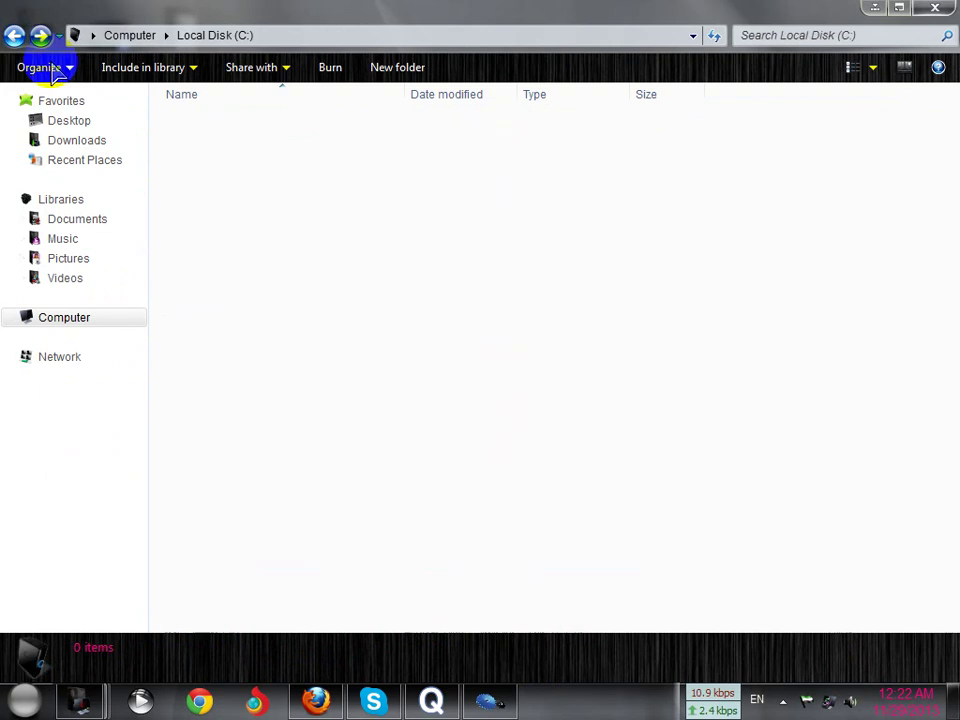
pyautogui.doubleClick(250, 241)
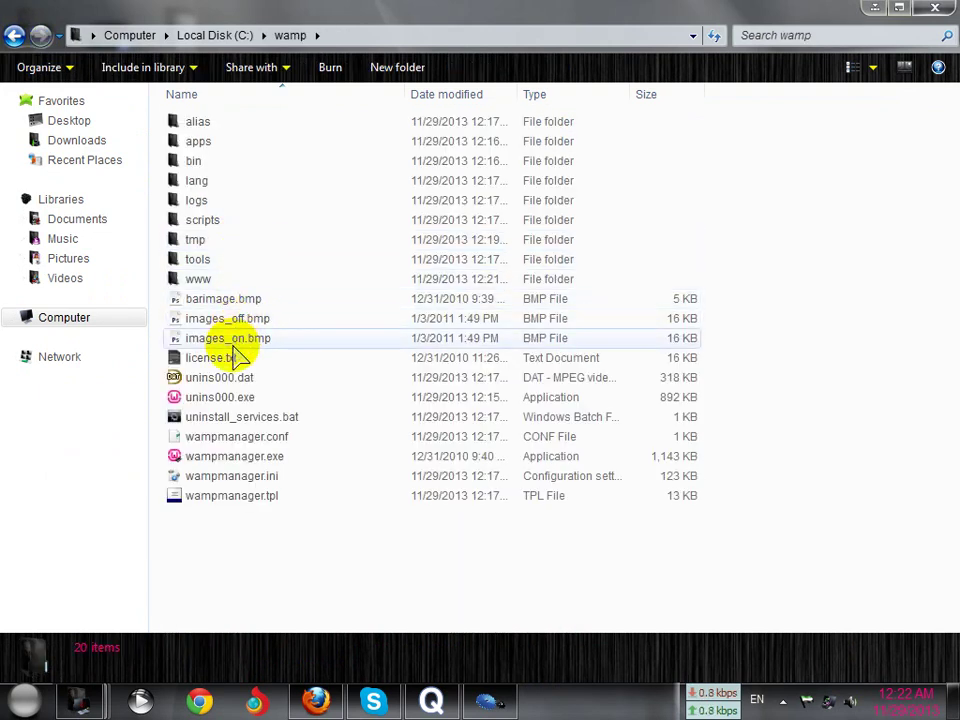
pyautogui.doubleClick(224, 279)
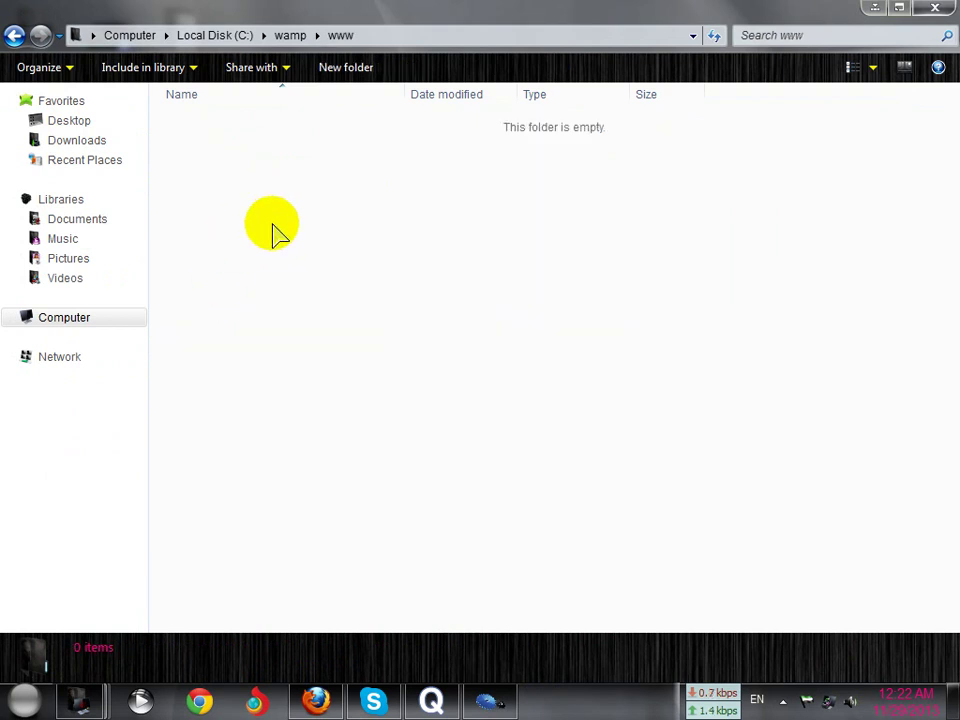
pyautogui.click(938, 8)
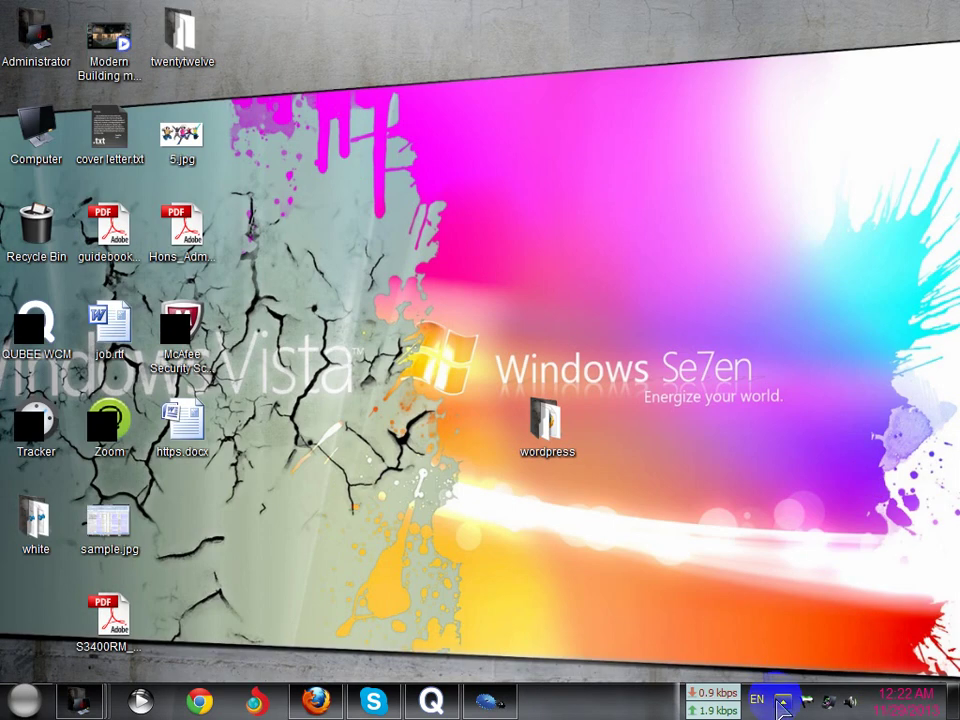
# Paste the copied WordPress files into the www directory opened from the WampServer menu
pyautogui.click(783, 702)
pyautogui.click(764, 545)
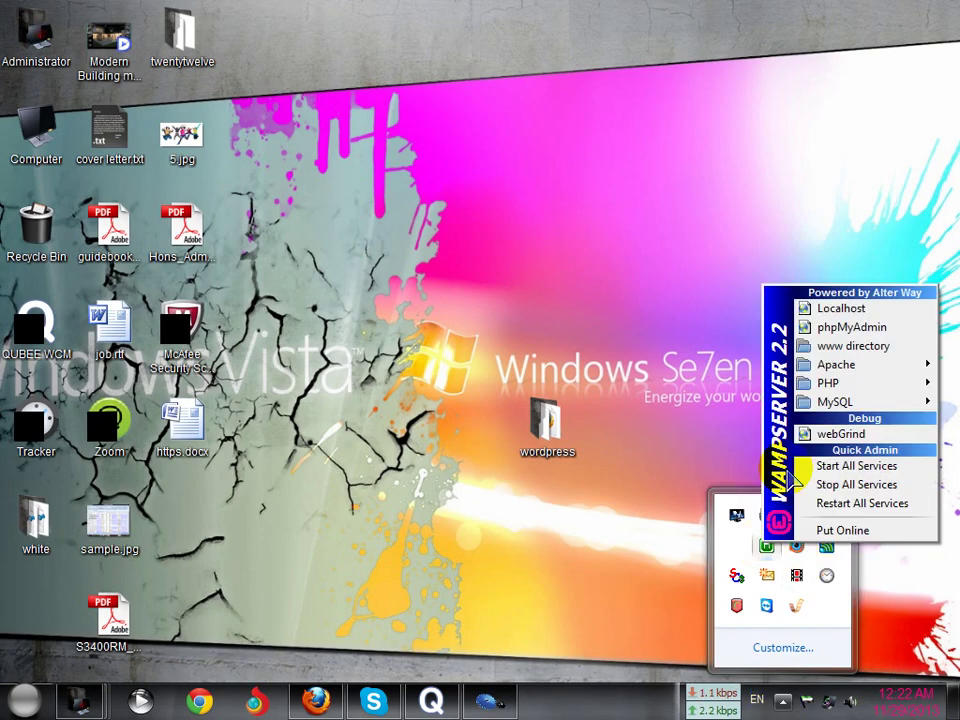
pyautogui.click(830, 345)
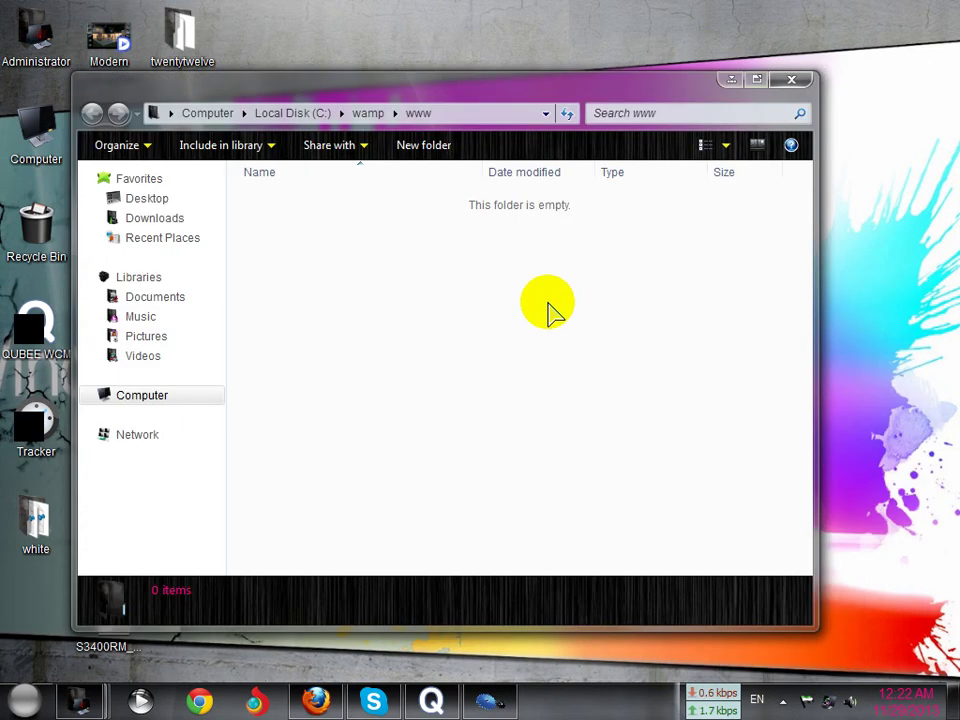
pyautogui.hotkey('ctrl', 'v')
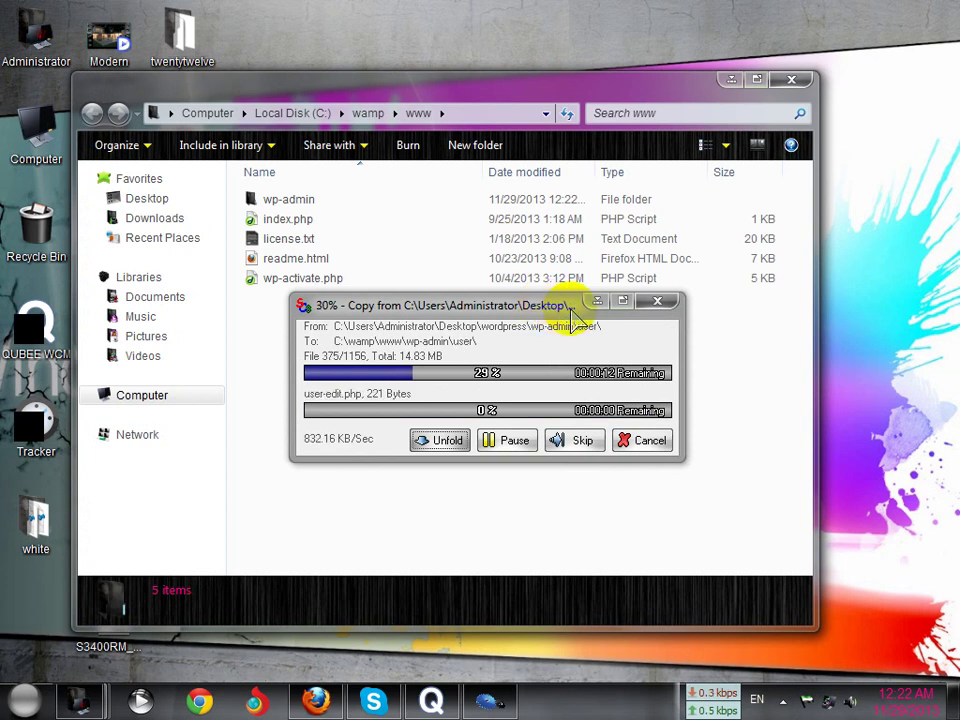
pyautogui.click(597, 300)
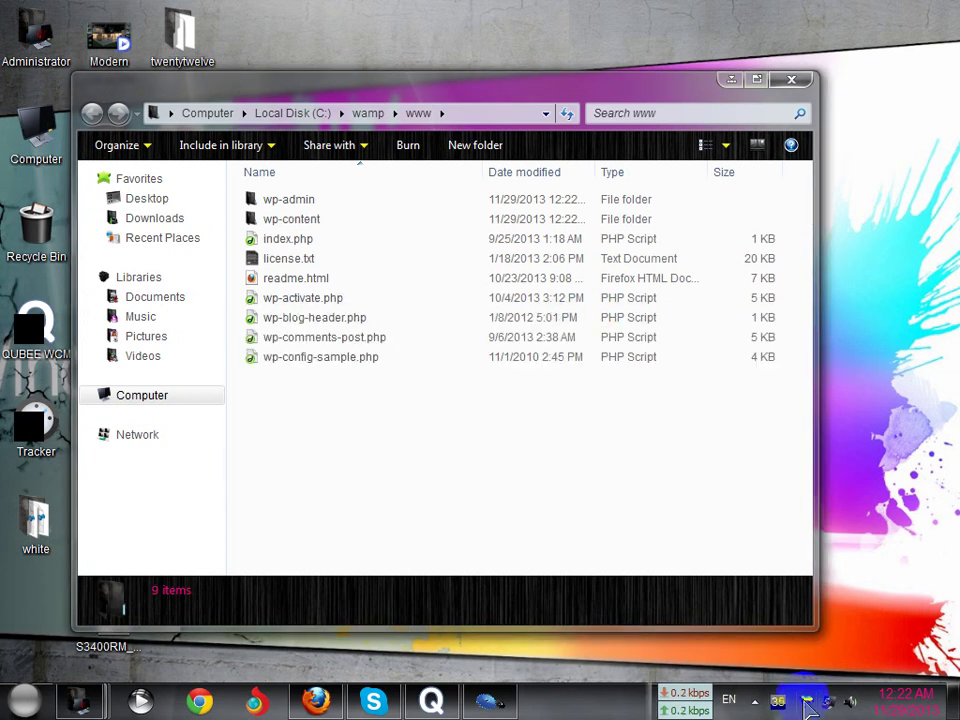
# Verify via Local Disk (C:) > wamp > www that the 19 items arrived, then minimize
pyautogui.click(757, 703)
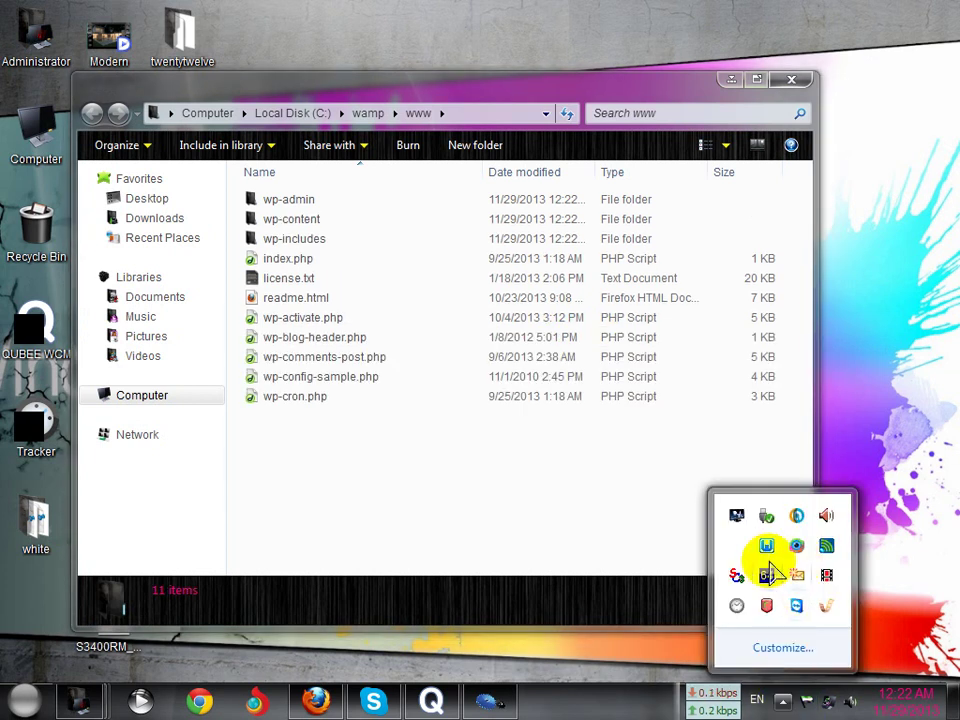
pyautogui.click(765, 548)
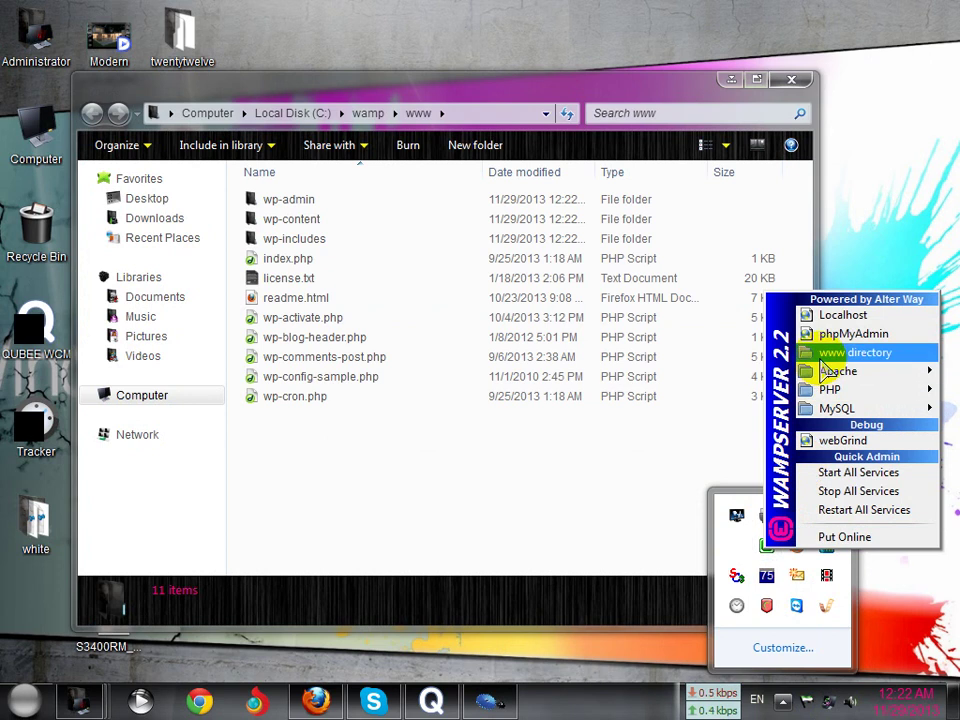
pyautogui.doubleClick(36, 135)
pyautogui.doubleClick(203, 170)
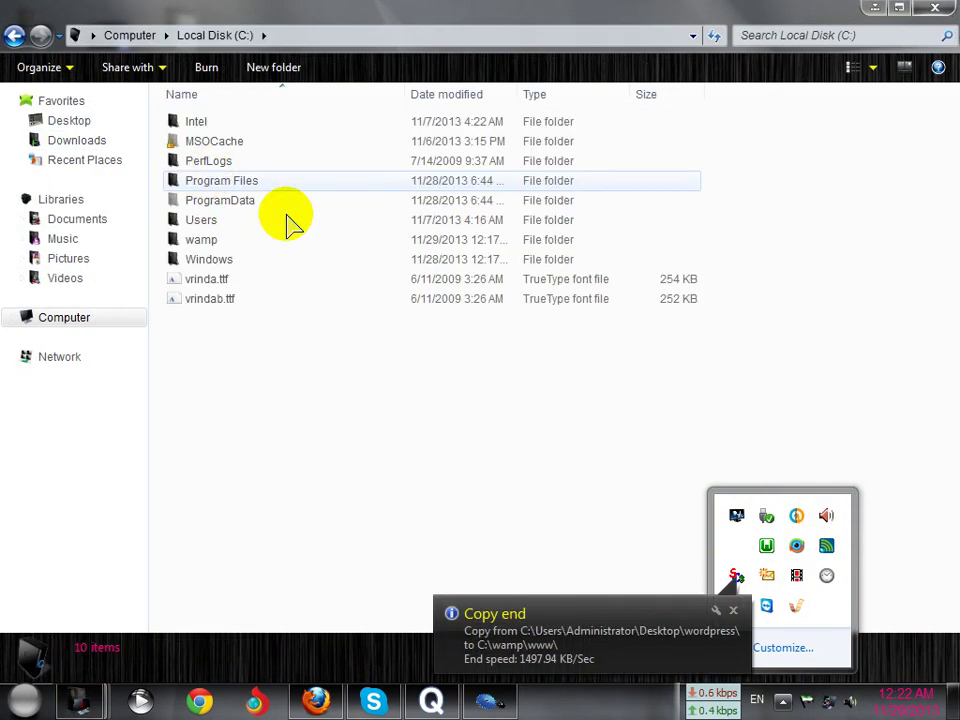
pyautogui.doubleClick(220, 245)
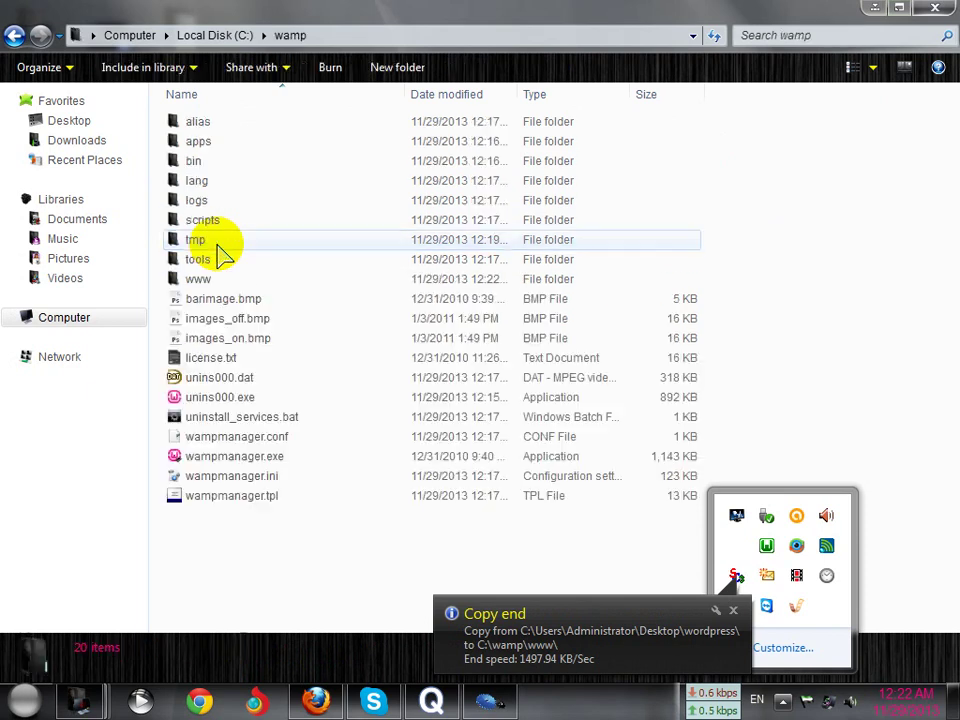
pyautogui.doubleClick(200, 279)
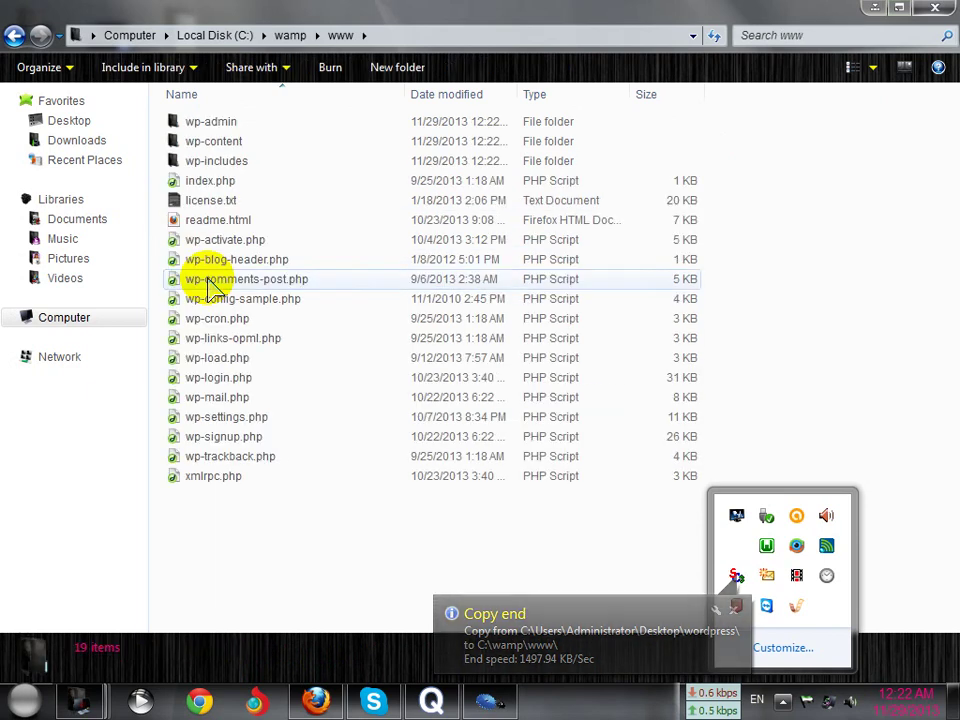
pyautogui.click(900, 9)
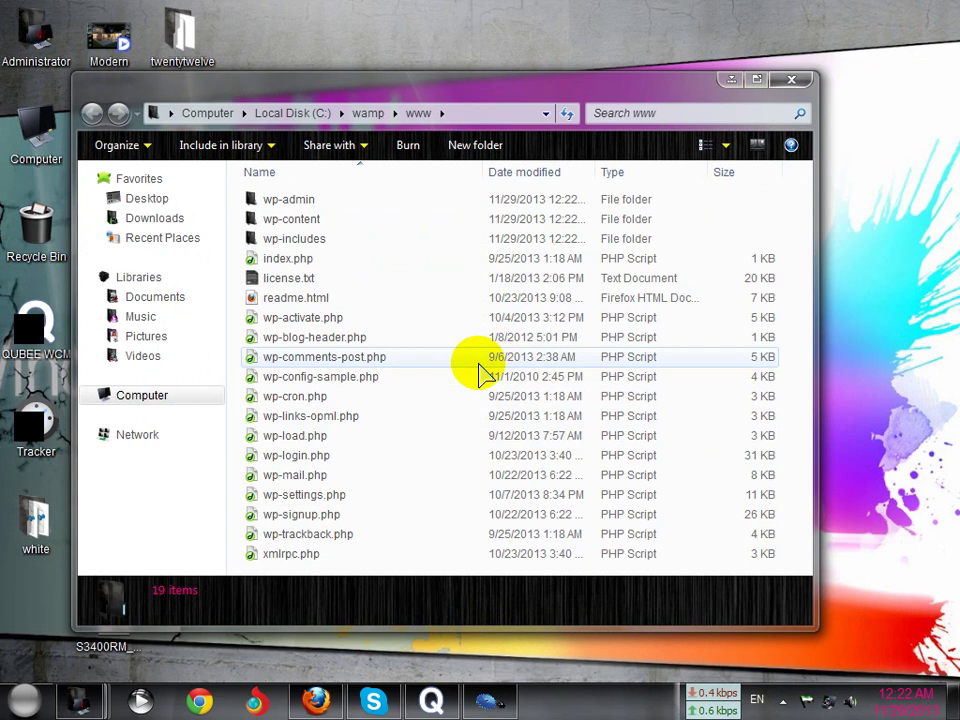
pyautogui.click(756, 79)
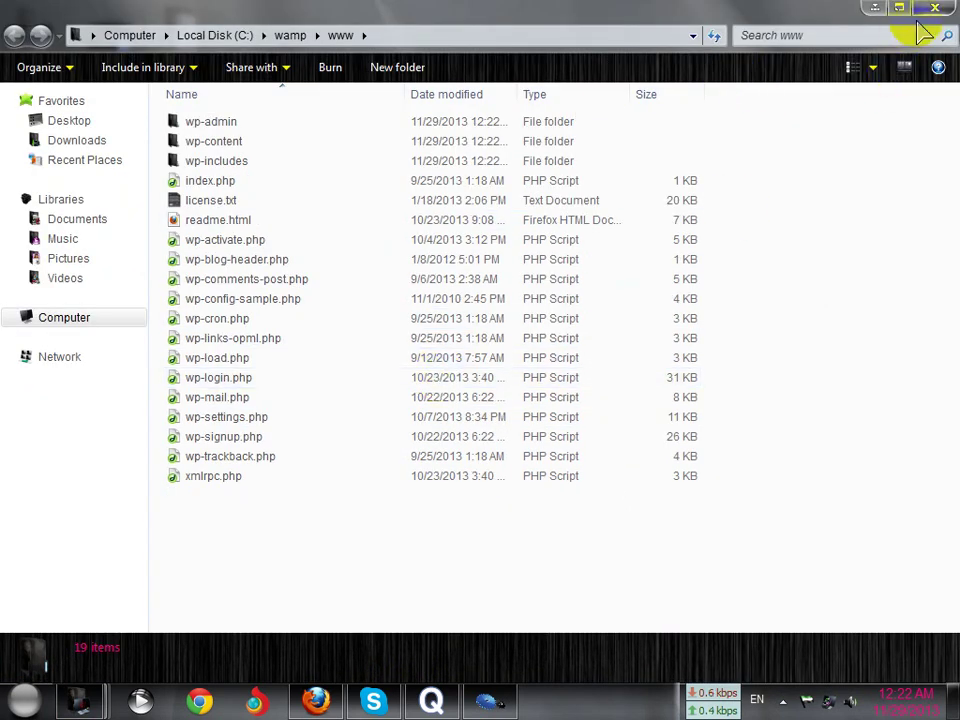
pyautogui.click(875, 8)
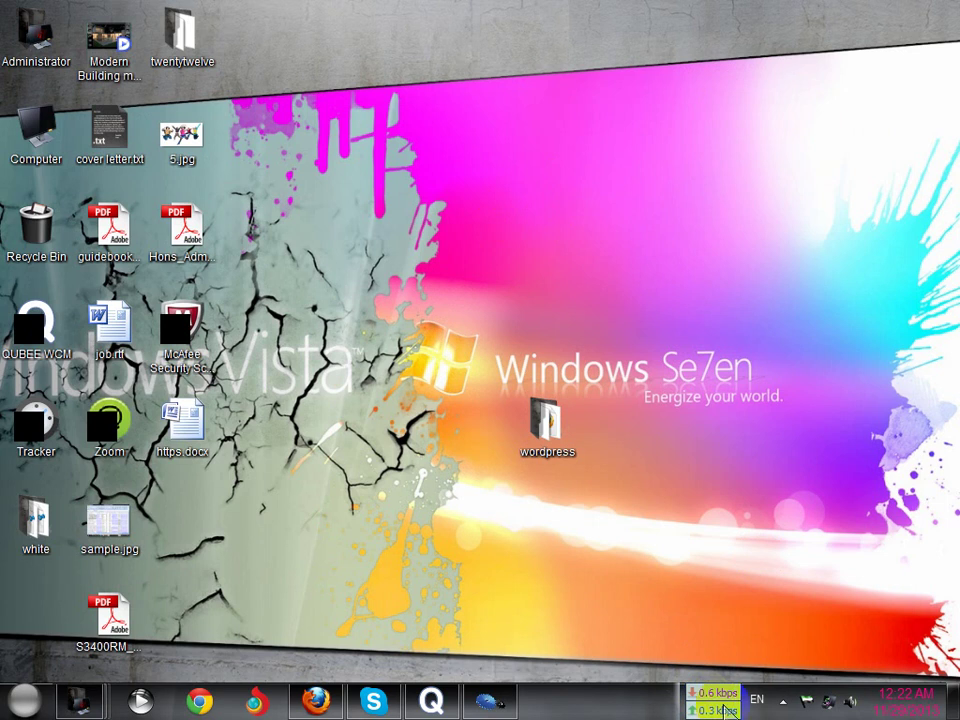
# Open localhost from the WampServer menu and create a configuration file, proceeding with Let's go!
pyautogui.click(785, 701)
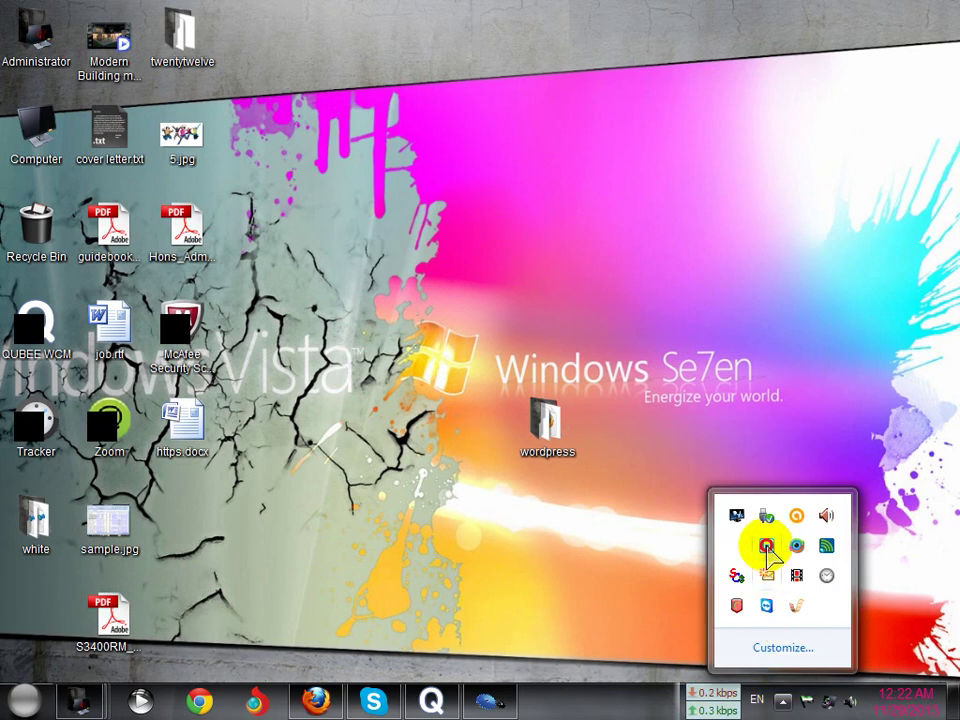
pyautogui.click(766, 545)
pyautogui.click(842, 316)
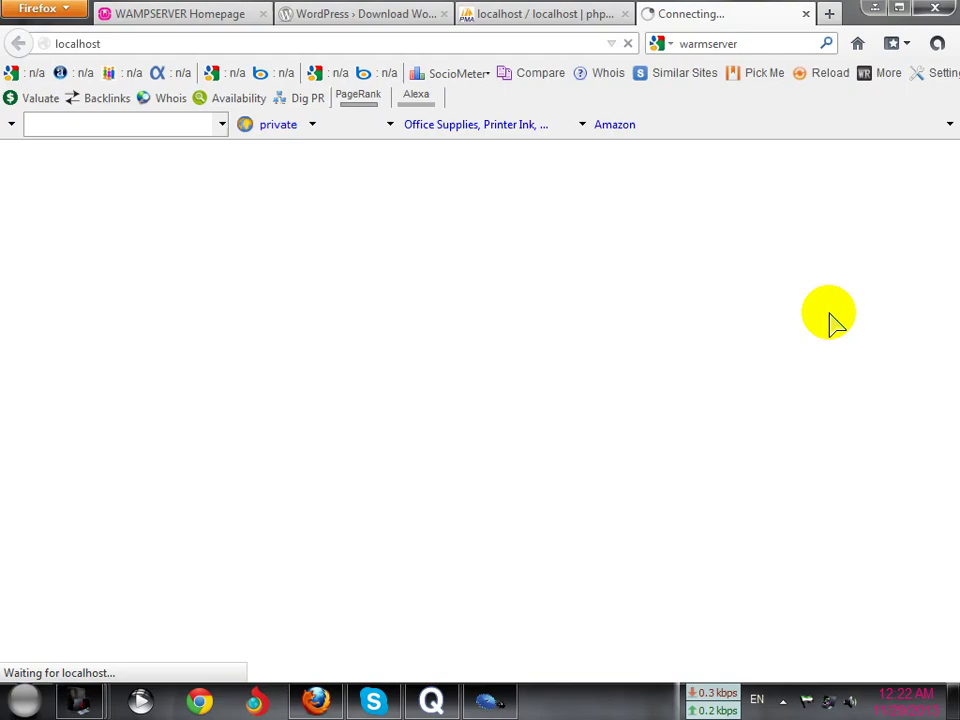
pyautogui.click(465, 14)
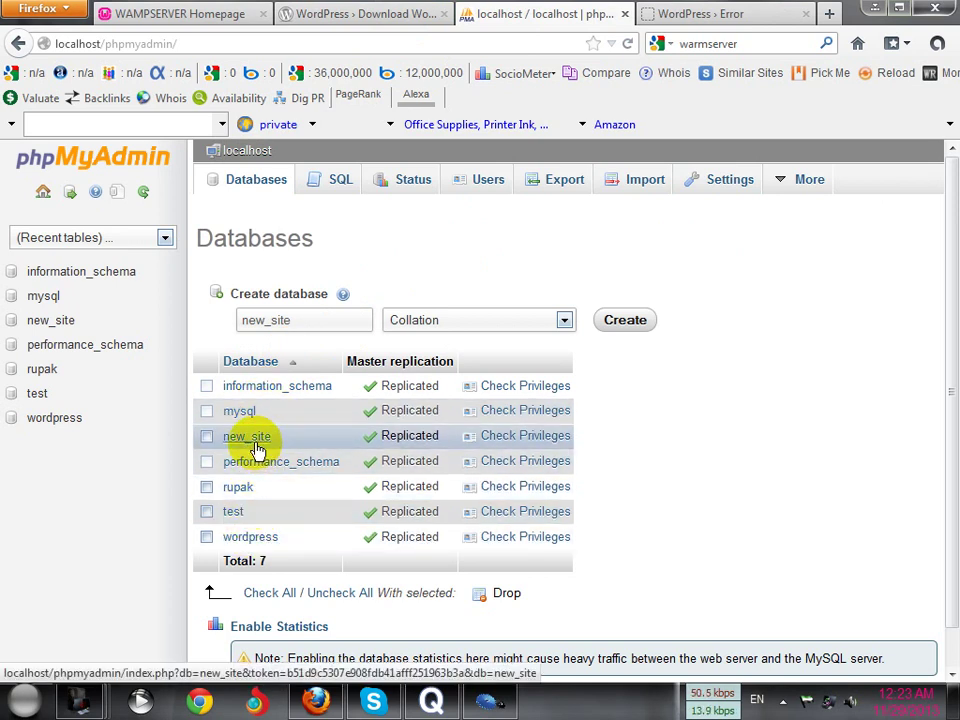
pyautogui.click(712, 18)
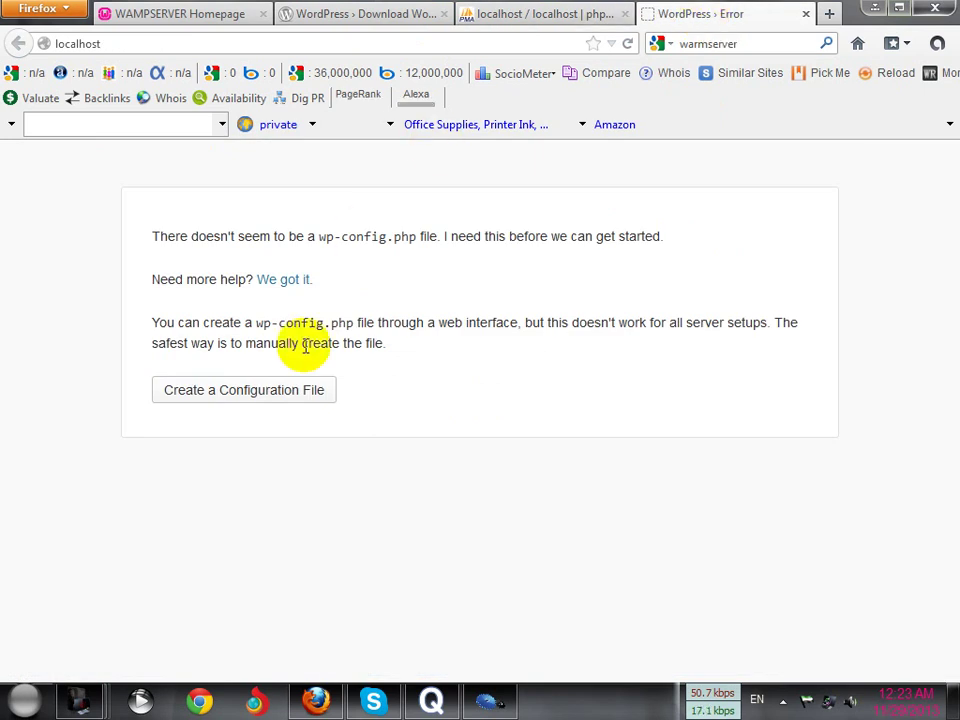
pyautogui.click(275, 402)
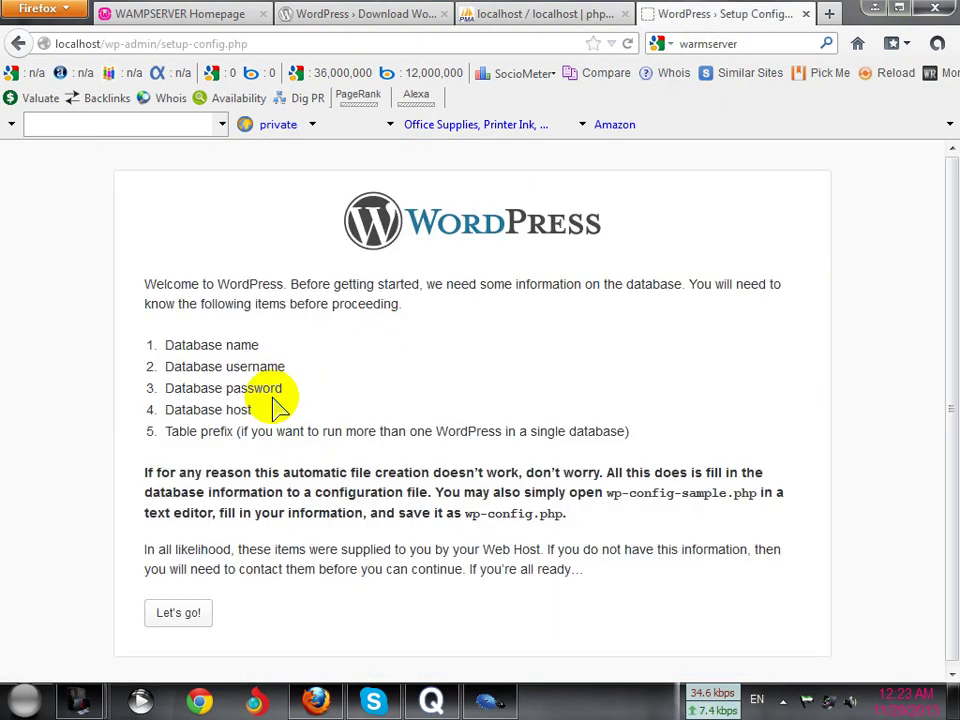
pyautogui.click(180, 614)
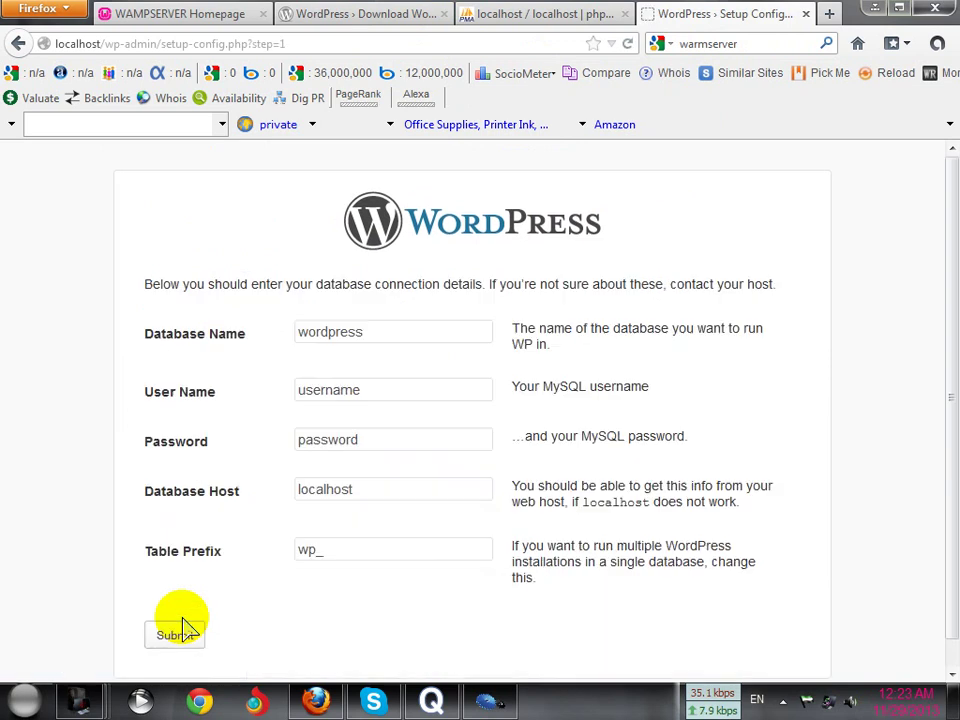
# Replace the Database Name 'wordpress' with 'new_site' copied from phpMyAdmin
pyautogui.click(428, 335)
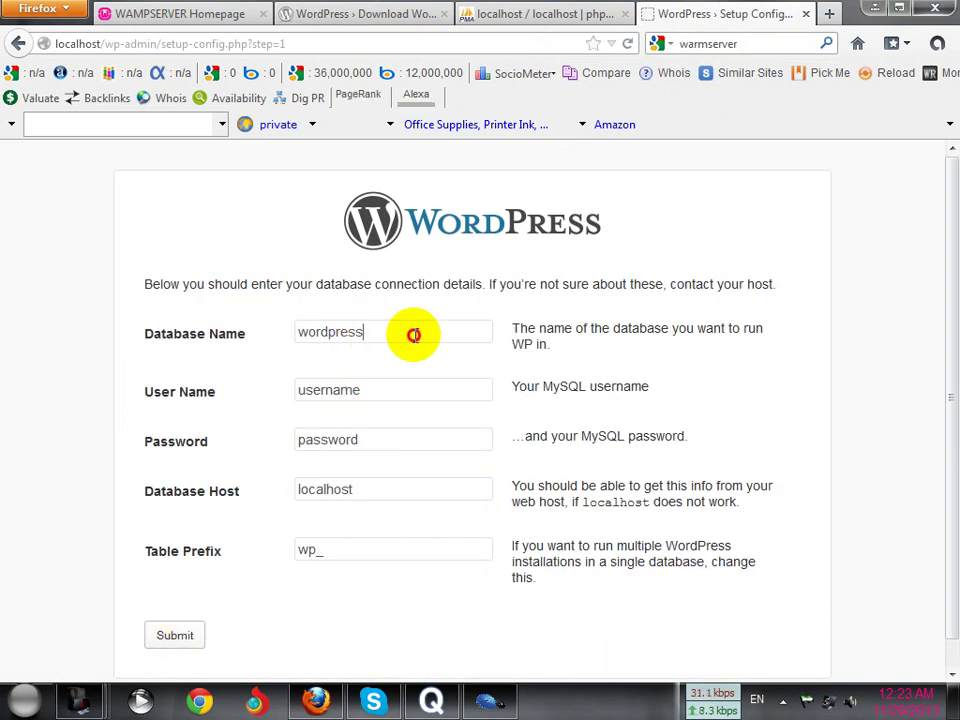
pyautogui.moveTo(314, 340); pyautogui.dragTo(287, 338)
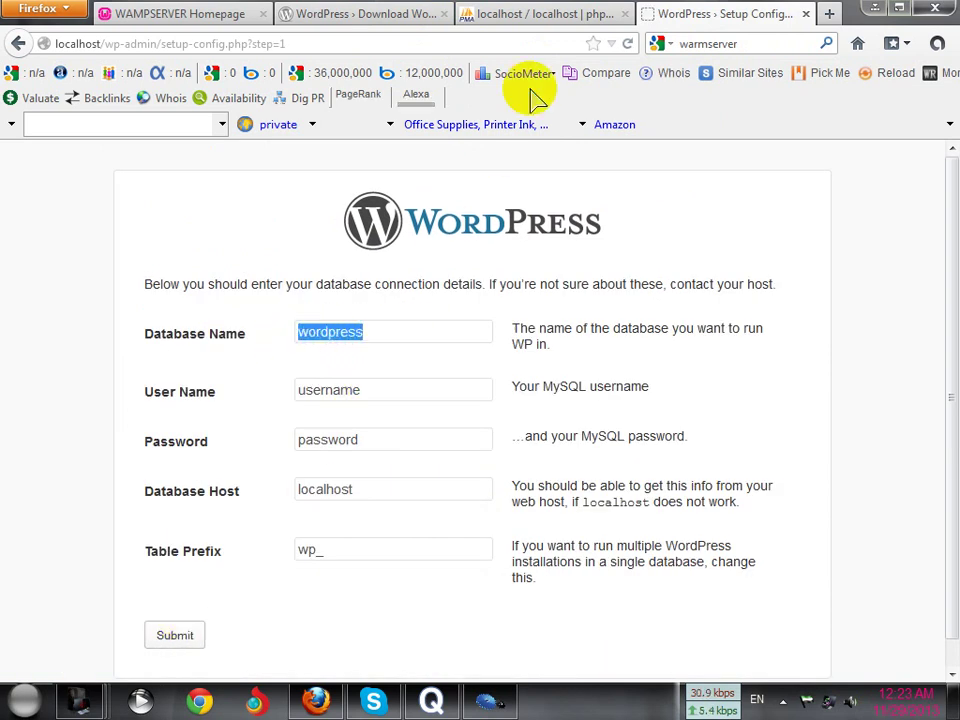
pyautogui.click(574, 16)
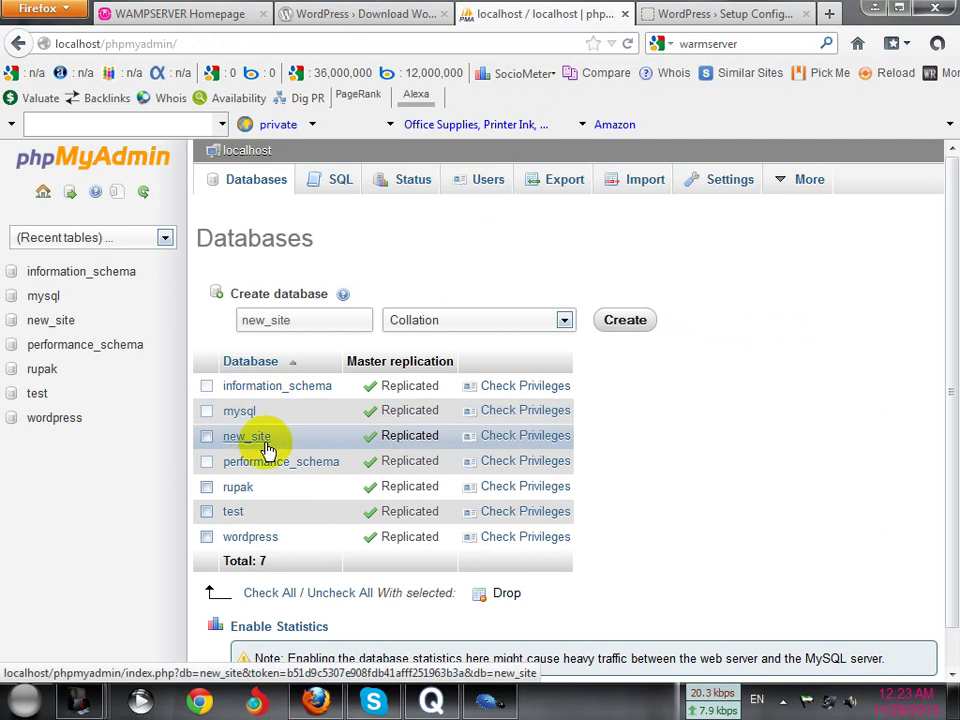
pyautogui.moveTo(288, 441); pyautogui.dragTo(234, 440)
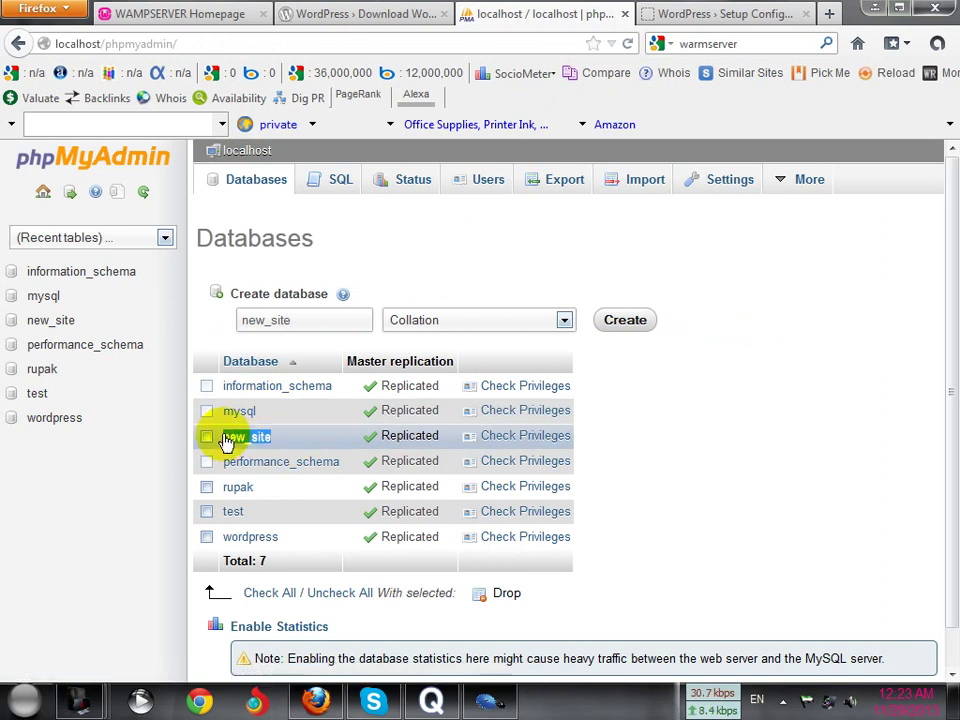
pyautogui.rightClick(240, 441)
pyautogui.click(262, 561)
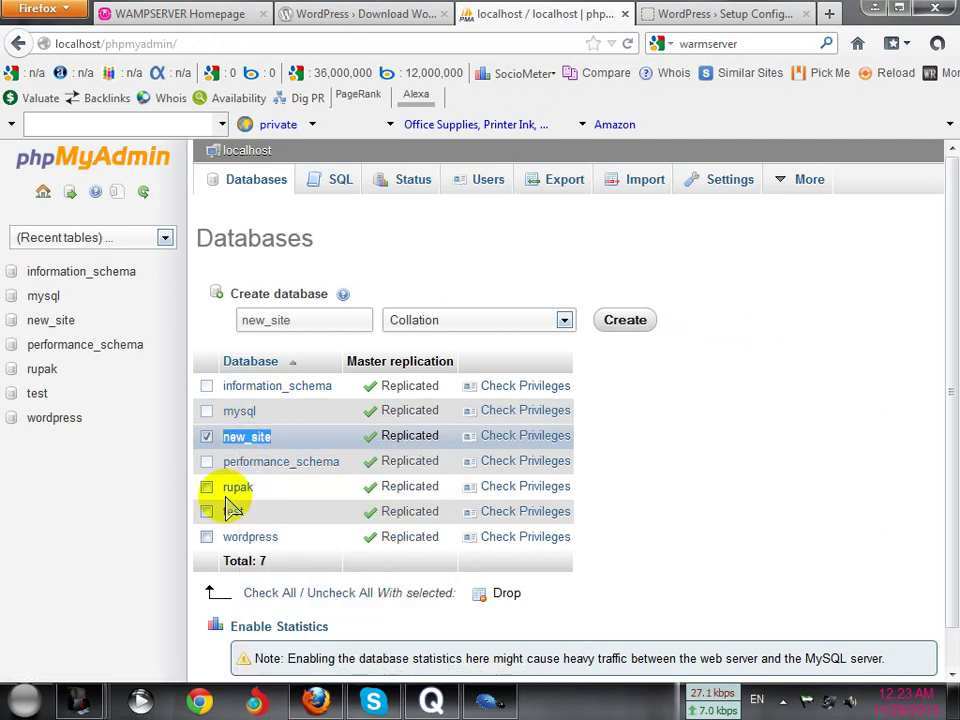
pyautogui.click(692, 14)
pyautogui.doubleClick(314, 331)
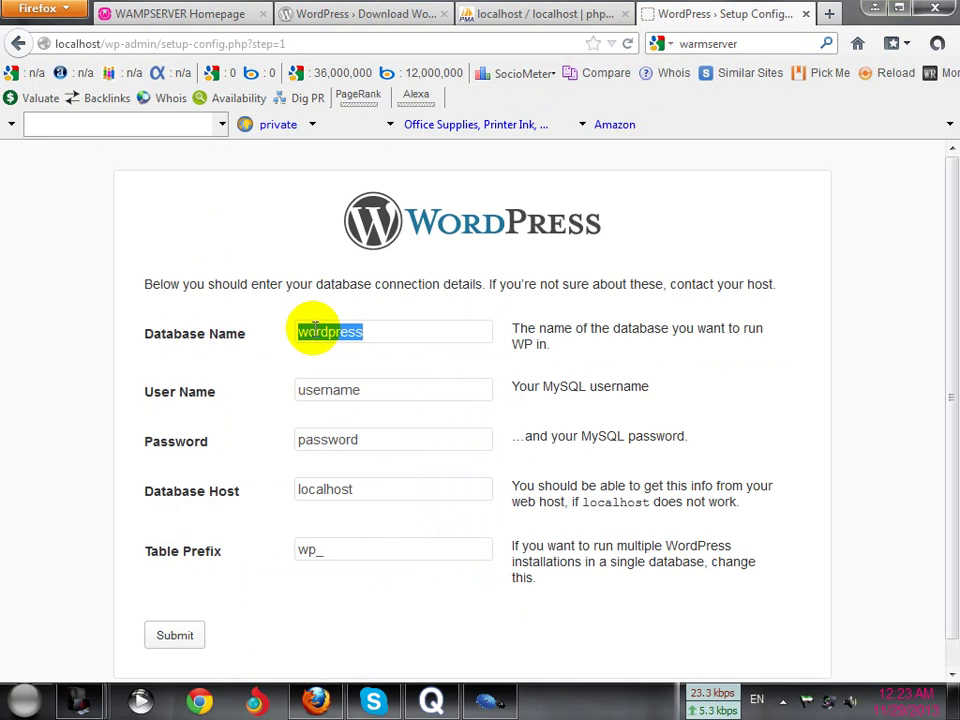
pyautogui.rightClick(381, 334)
pyautogui.click(403, 416)
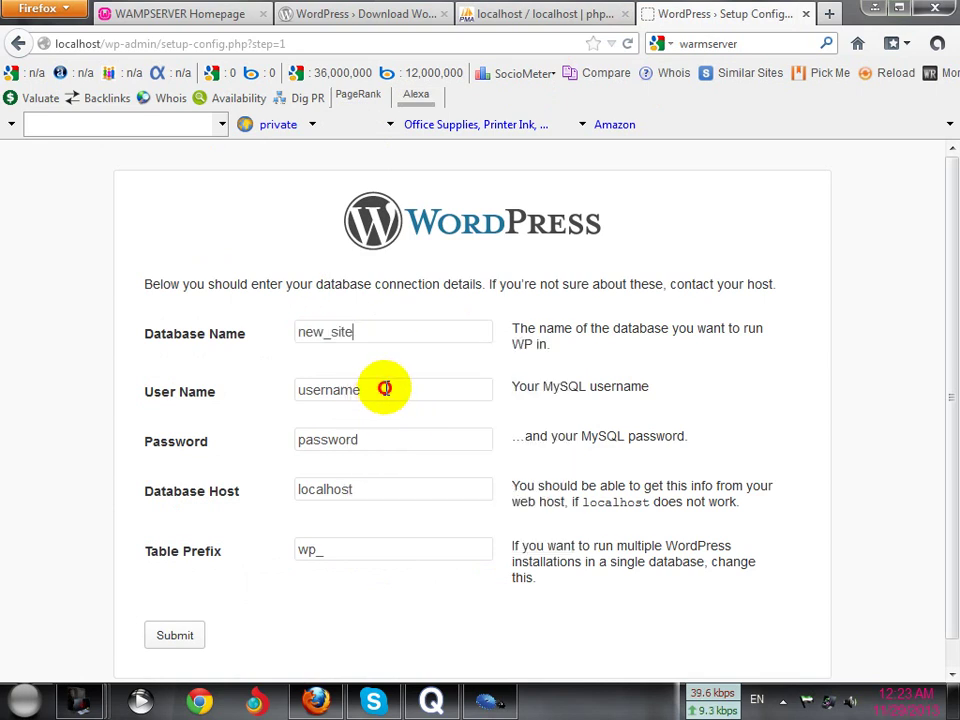
# Set User Name to root, leave Password blank, customize the table prefix, and submit
pyautogui.moveTo(384, 388); pyautogui.dragTo(264, 384)
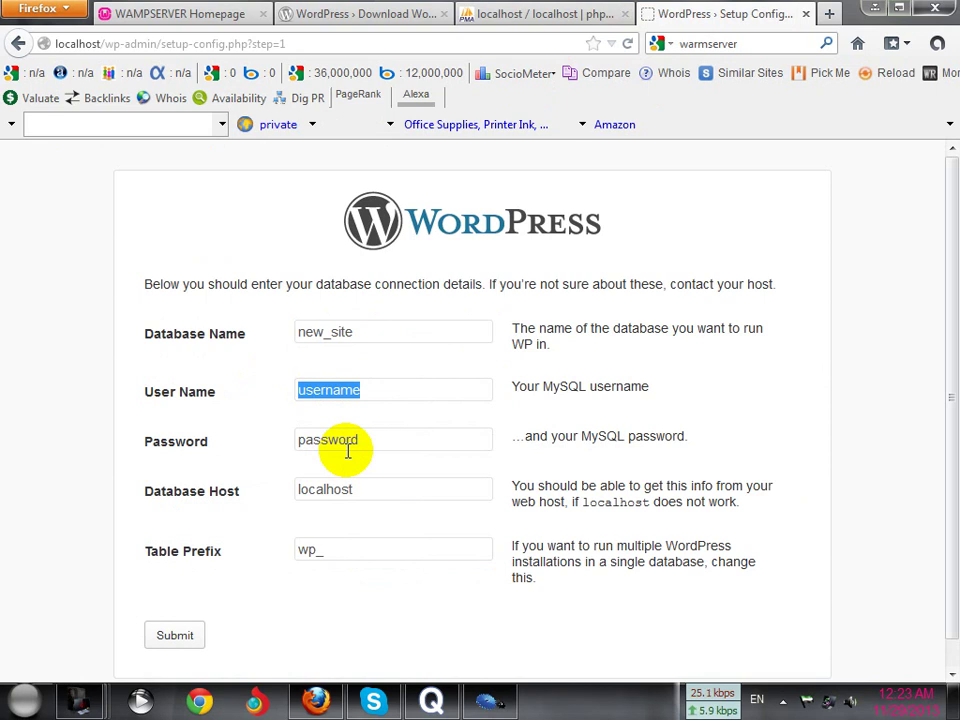
pyautogui.write('r')
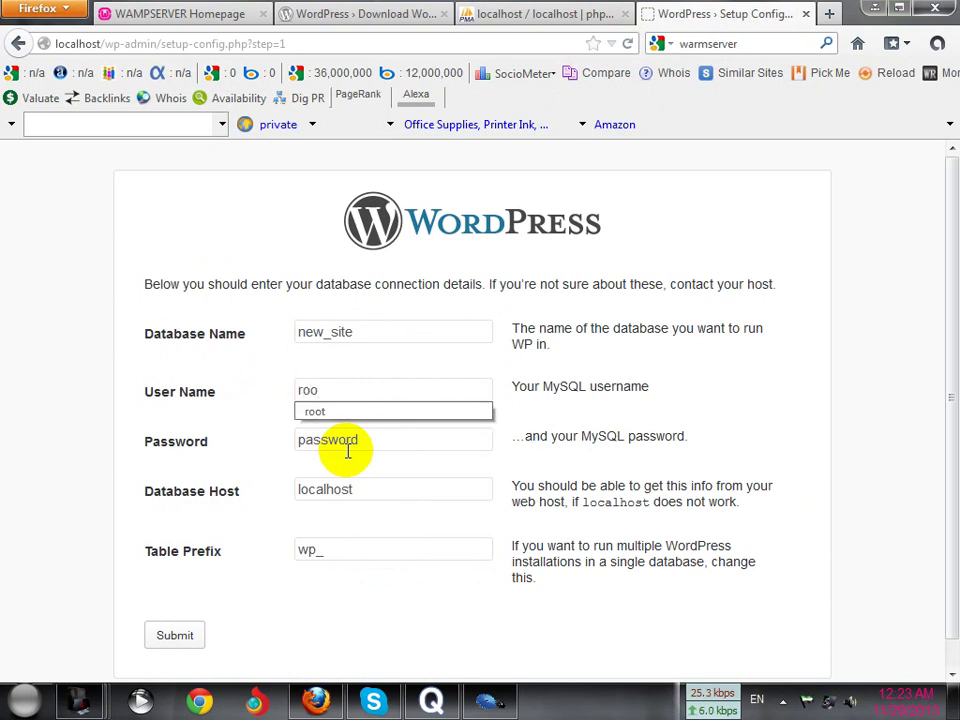
pyautogui.write('oo')
pyautogui.click(343, 416)
pyautogui.moveTo(373, 445); pyautogui.dragTo(226, 449)
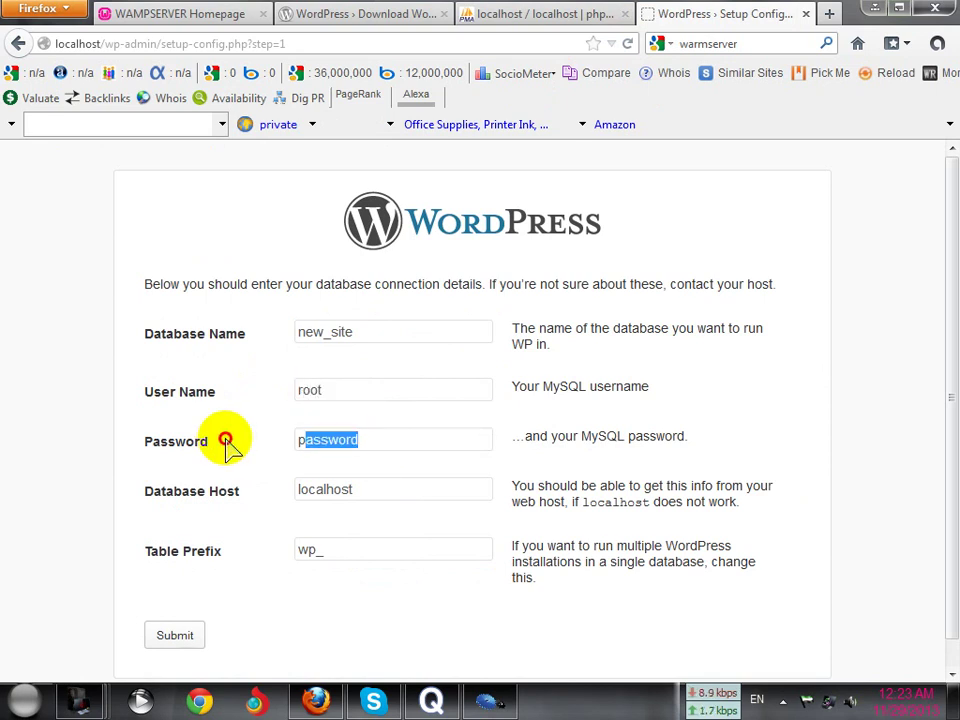
pyautogui.moveTo(381, 443); pyautogui.dragTo(240, 441)
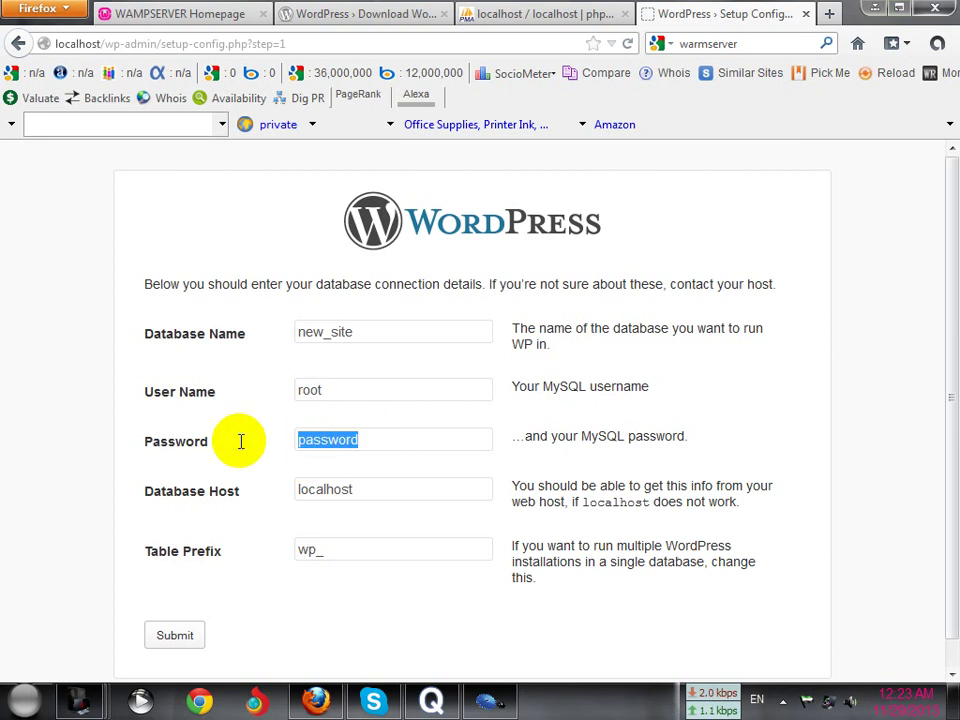
pyautogui.press('BackSpace')
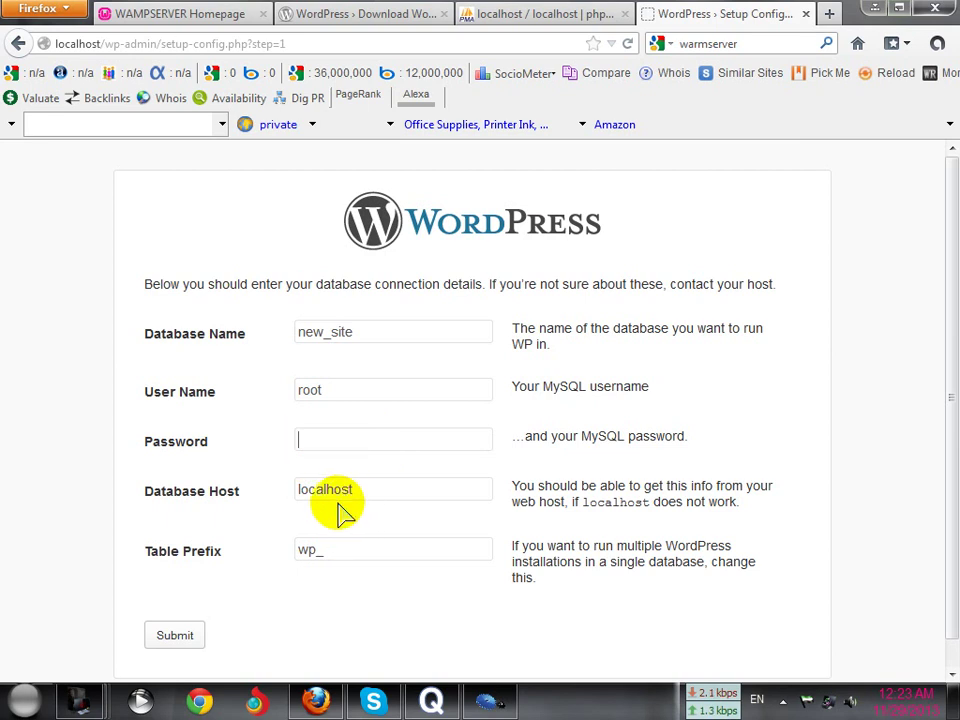
pyautogui.click(356, 560)
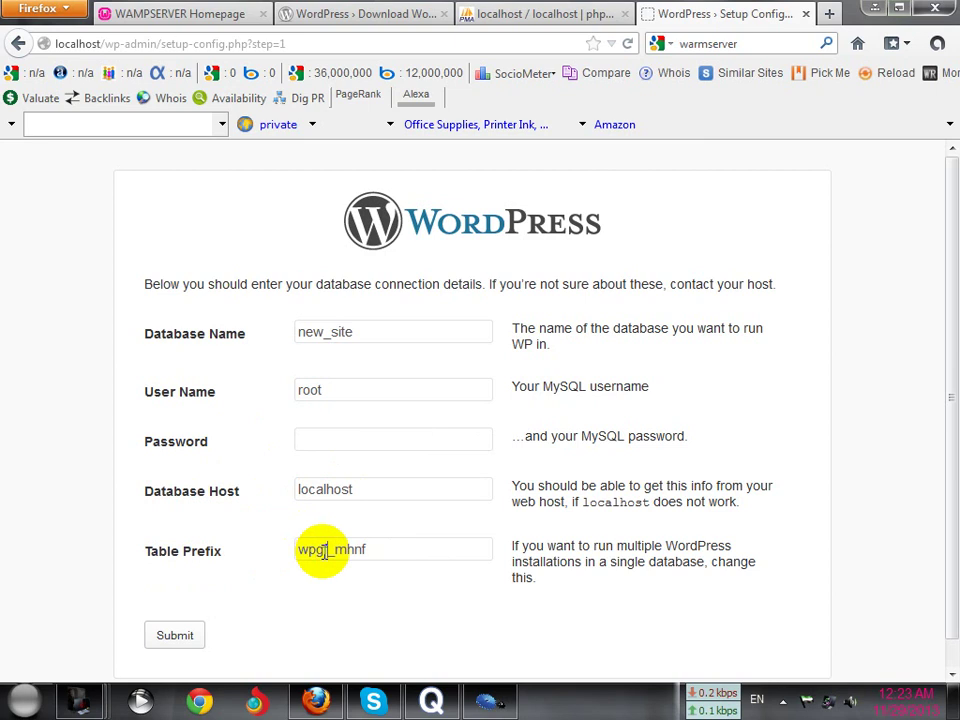
pyautogui.write('fd')
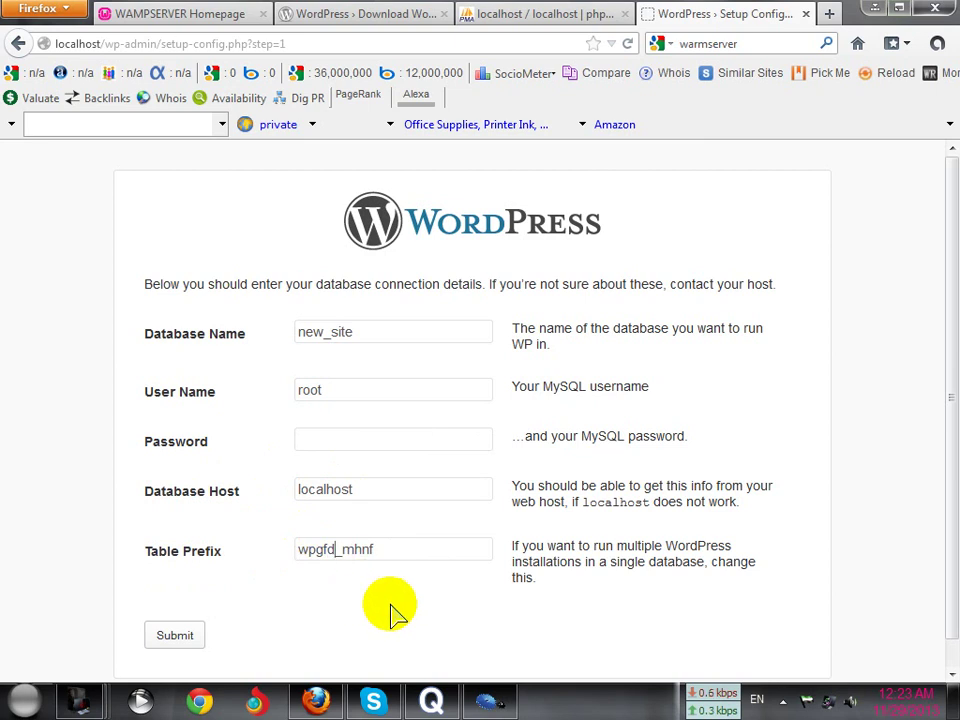
pyautogui.click(178, 636)
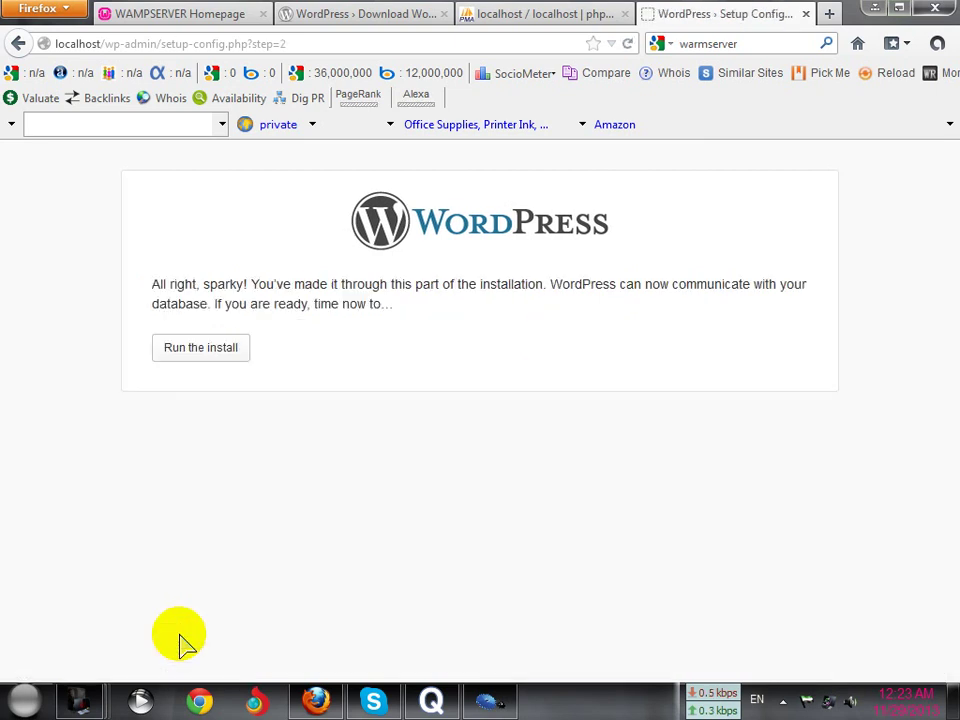
# Run the install and scroll to the Information needed form
pyautogui.click(202, 353)
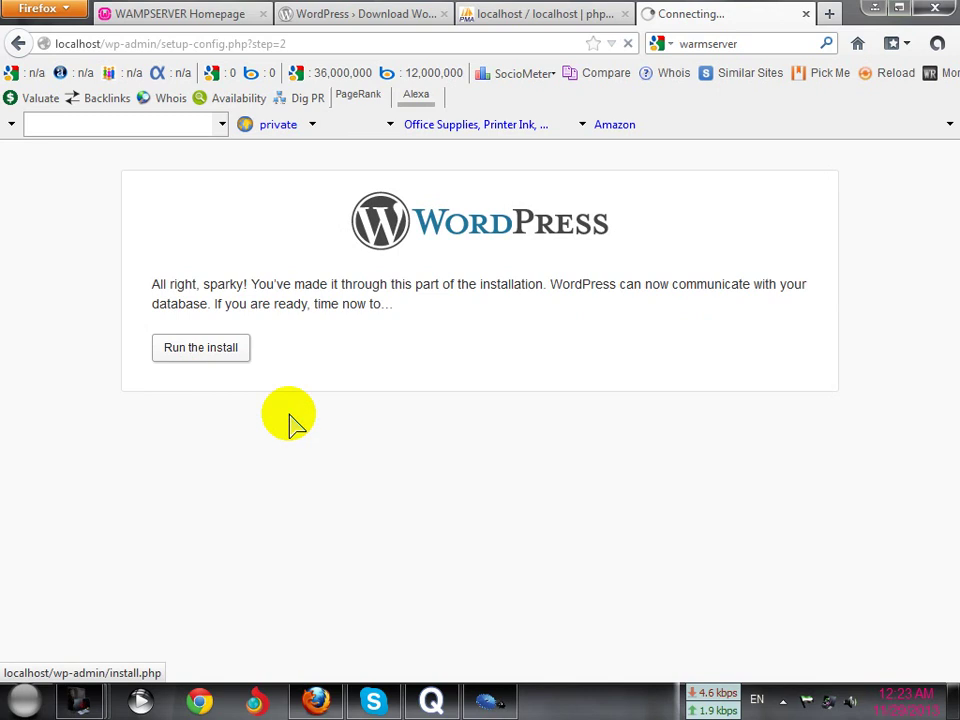
pyautogui.scroll(-2, 305, 438)
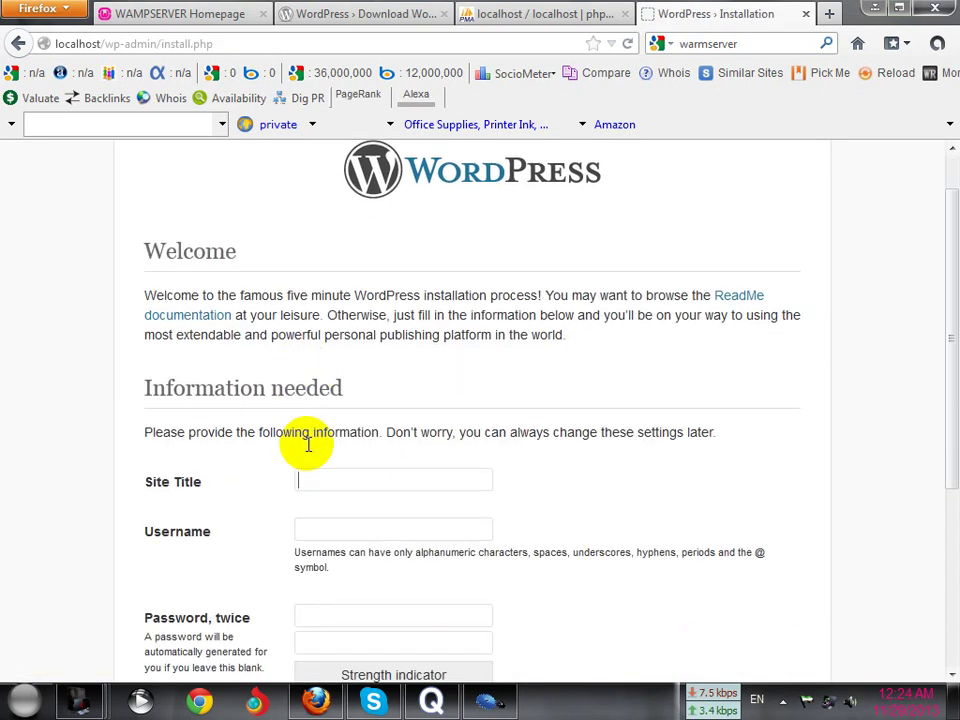
pyautogui.scroll(2, 306, 443)
pyautogui.scroll(-1, 305, 443)
pyautogui.scroll(-4, 303, 443)
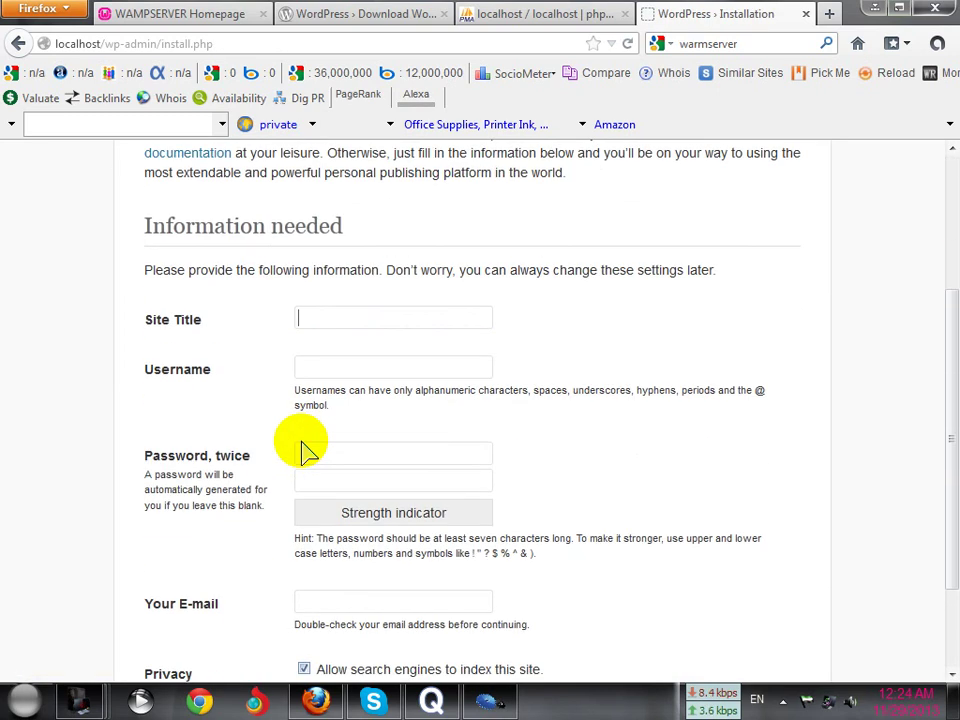
pyautogui.scroll(2, 189, 429)
pyautogui.scroll(-2, 199, 422)
# Glance at the WampServer homepage and WordPress download tabs, then return to the install form
pyautogui.click(383, 318)
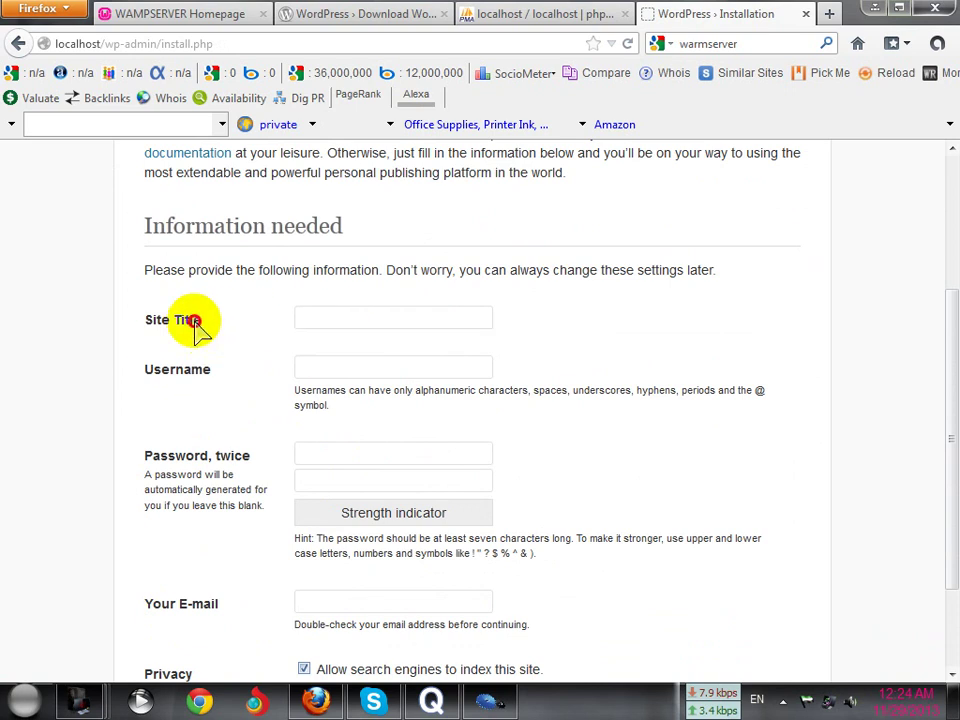
pyautogui.moveTo(143, 320); pyautogui.dragTo(212, 325)
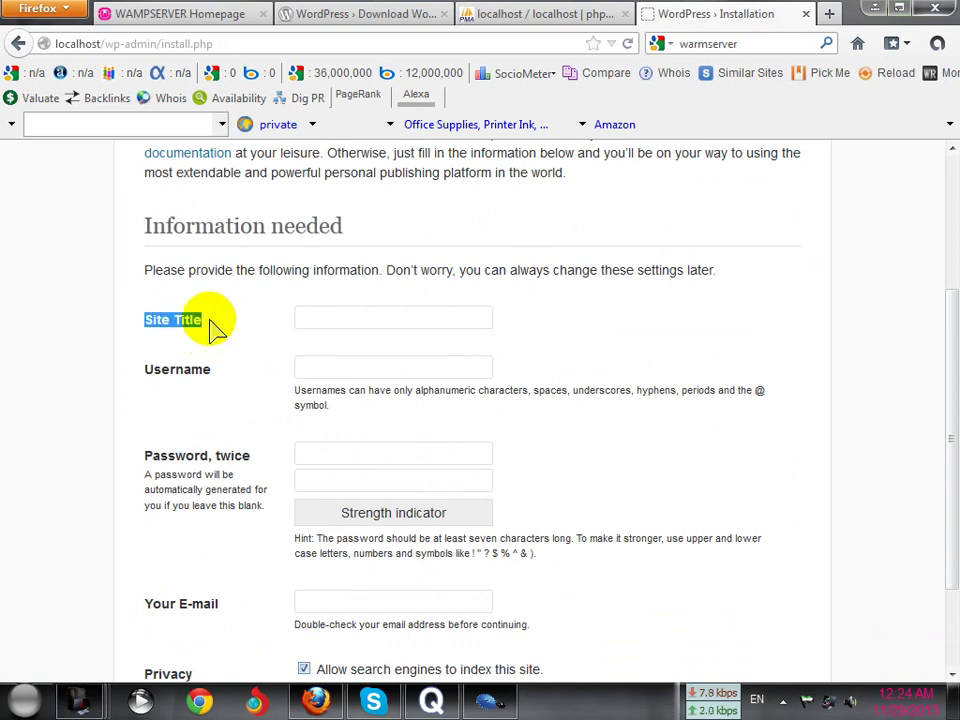
pyautogui.click(222, 16)
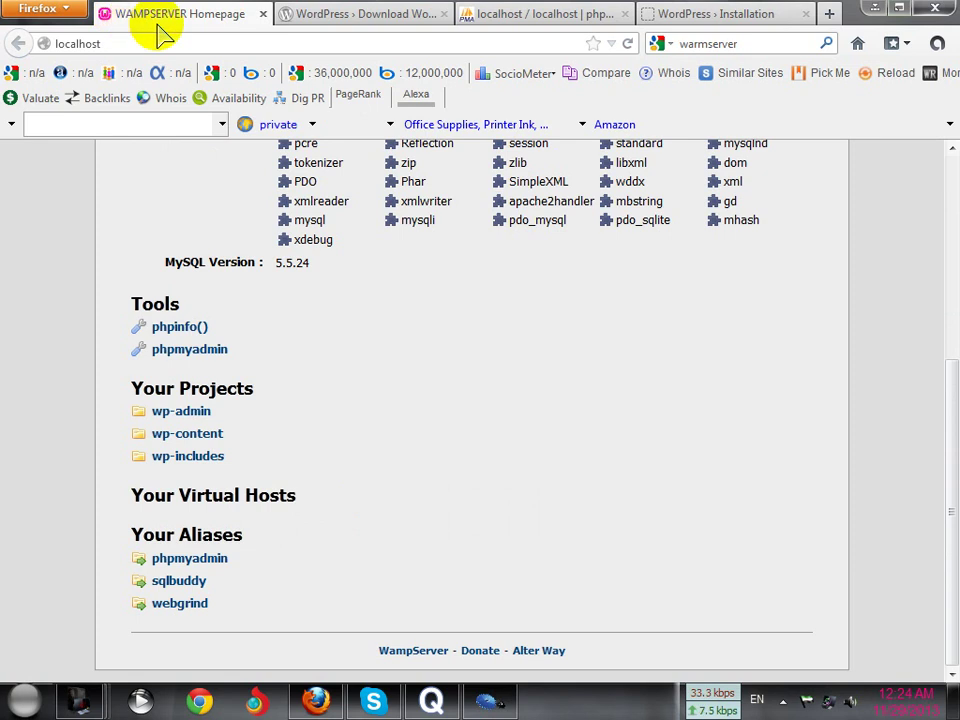
pyautogui.click(365, 16)
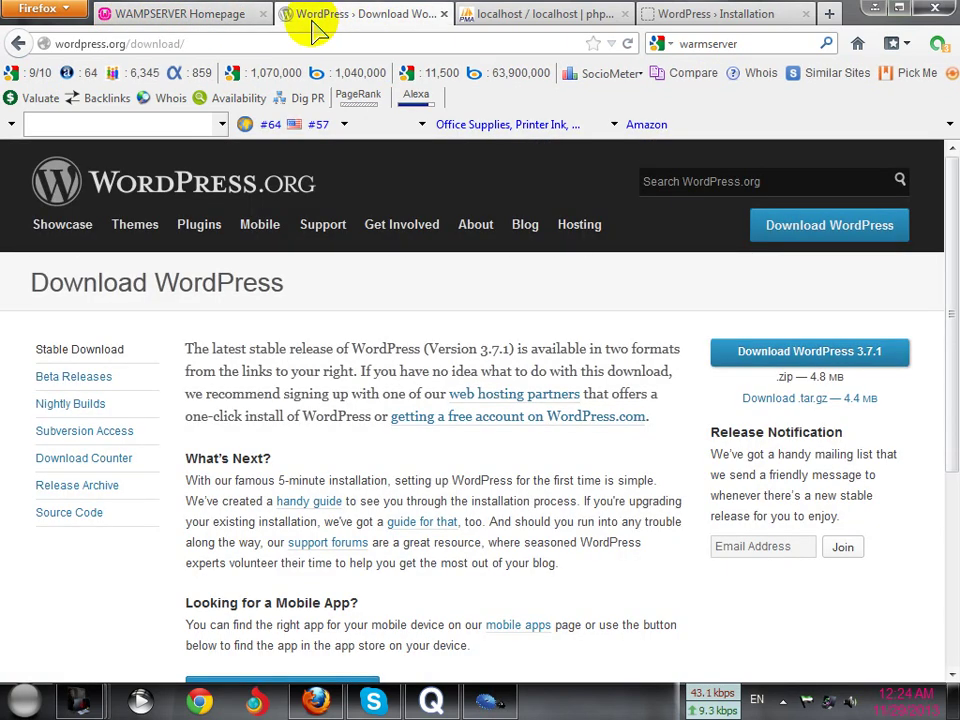
pyautogui.click(685, 14)
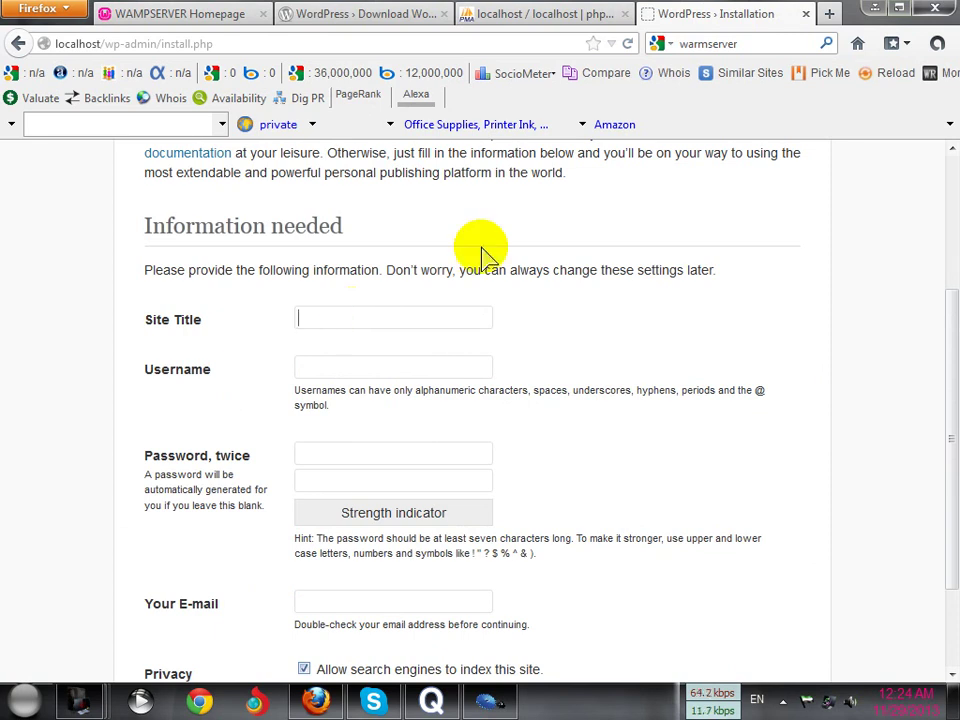
# Enter 'My new test site' as the Site Title
pyautogui.click(330, 318)
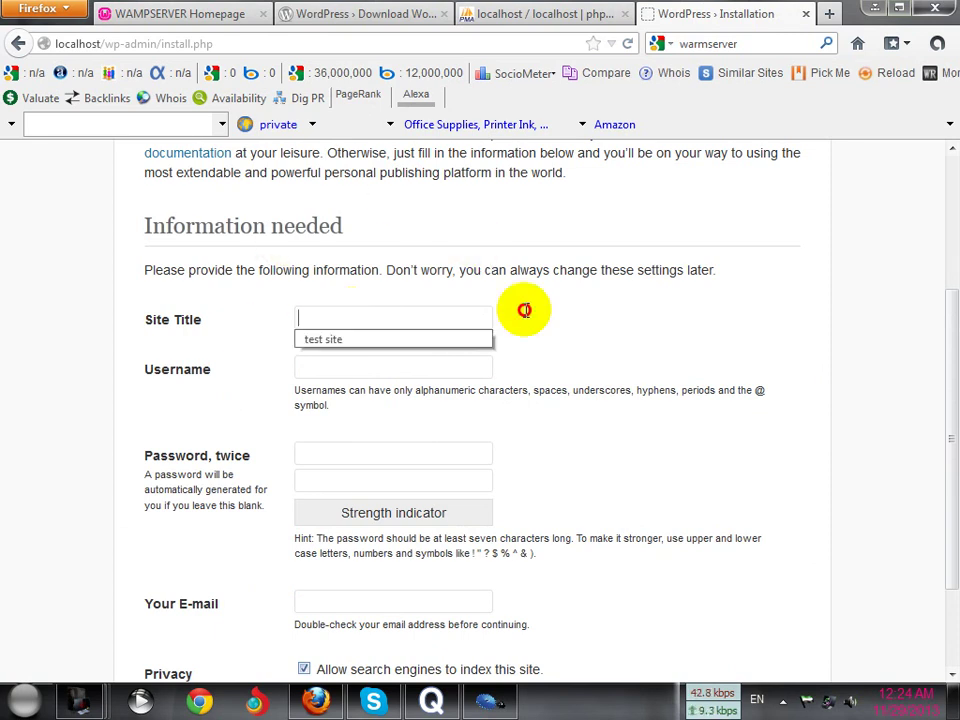
pyautogui.click(549, 14)
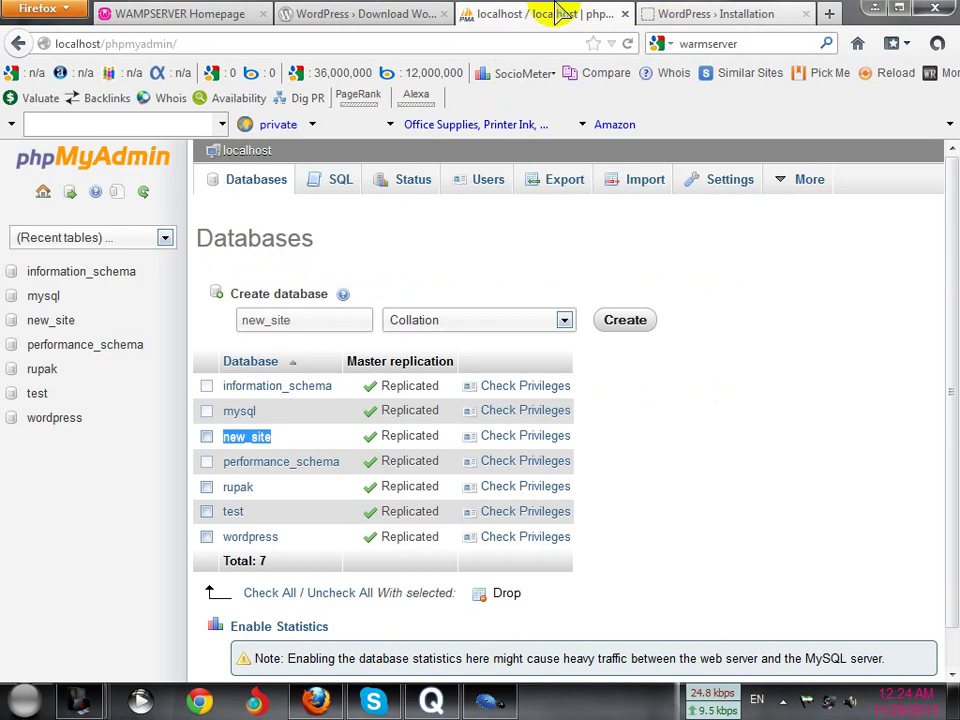
pyautogui.click(685, 14)
pyautogui.click(349, 321)
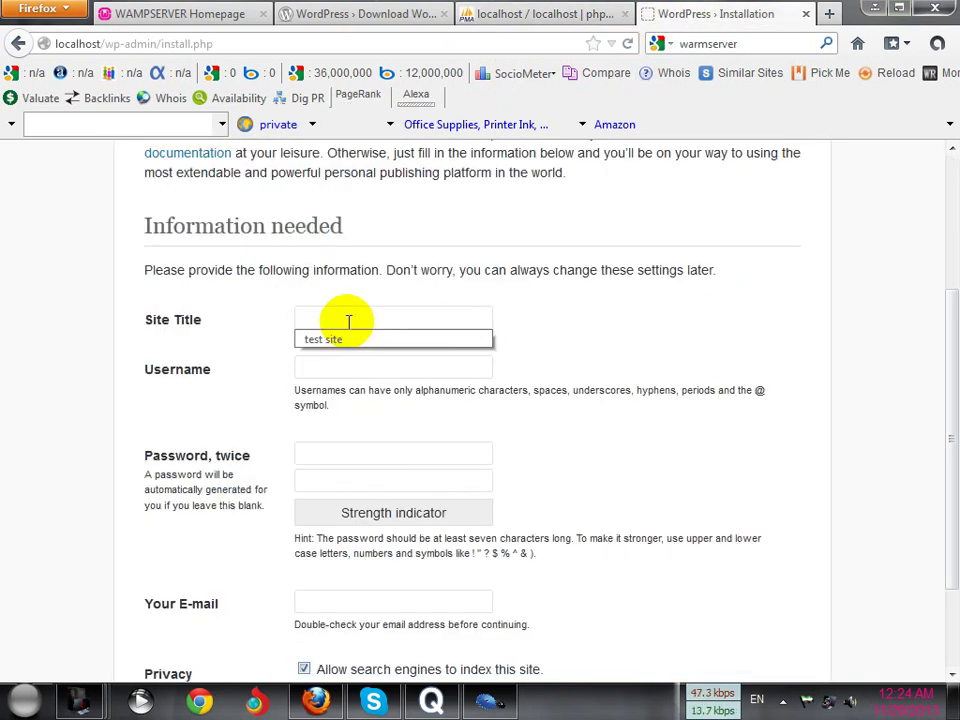
pyautogui.write('My new test site')
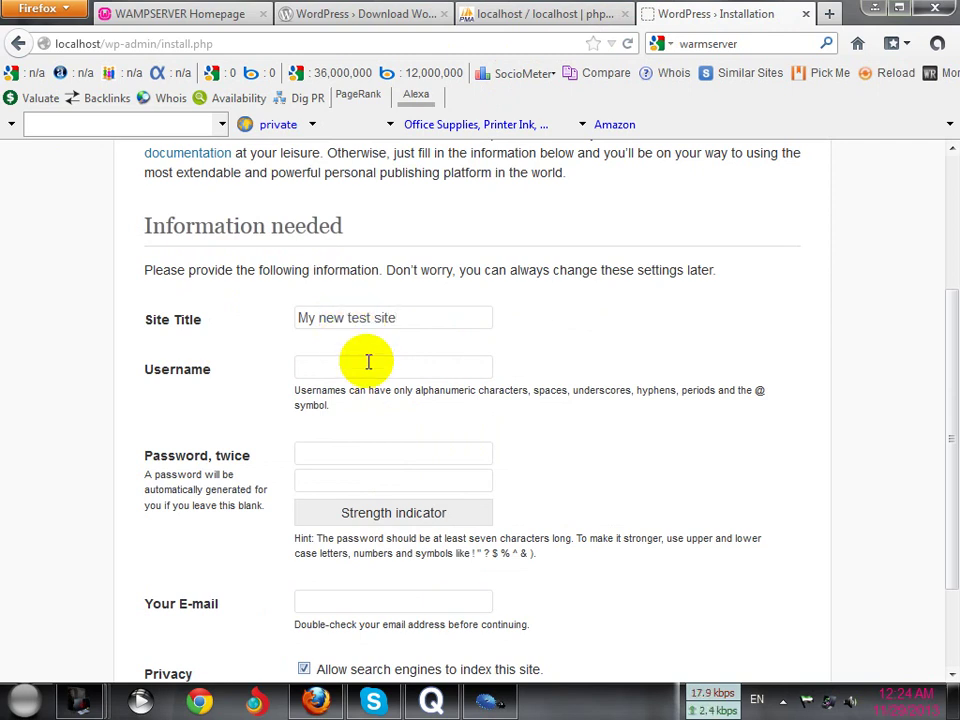
# Dismiss the saved username suggestion and move through the Username field to the password
pyautogui.click(349, 365)
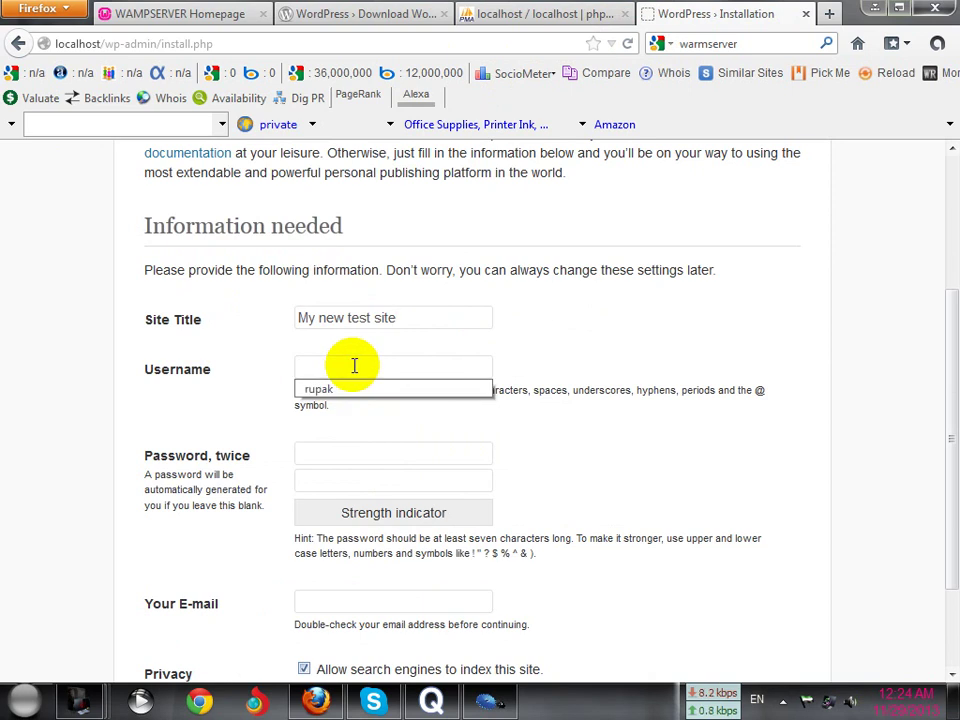
pyautogui.click(236, 405)
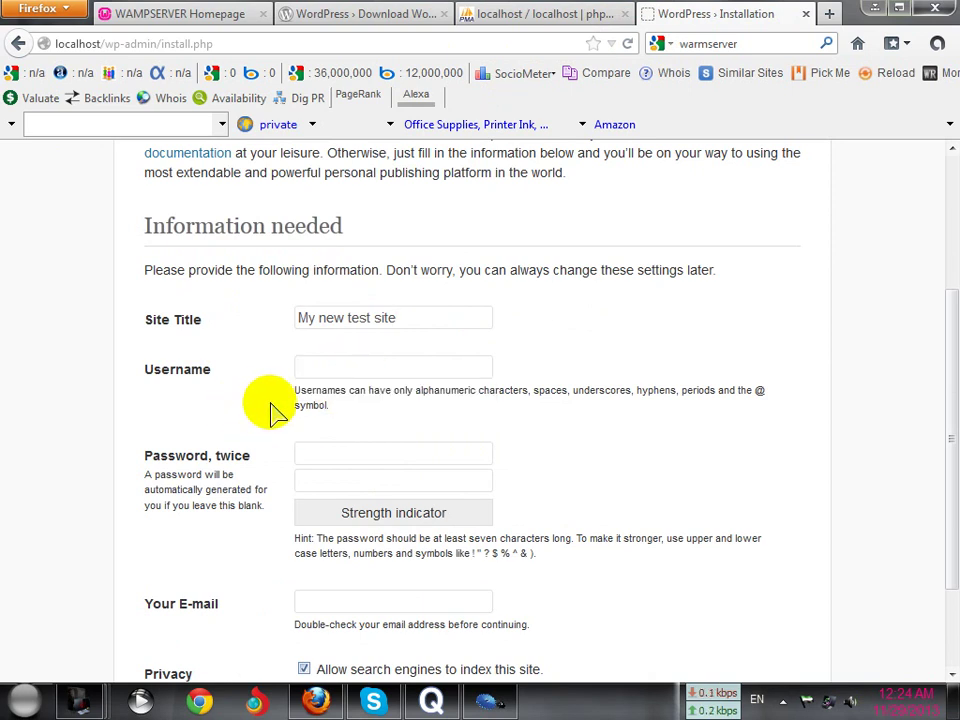
pyautogui.scroll(-2, 275, 402)
pyautogui.scroll(2, 300, 340)
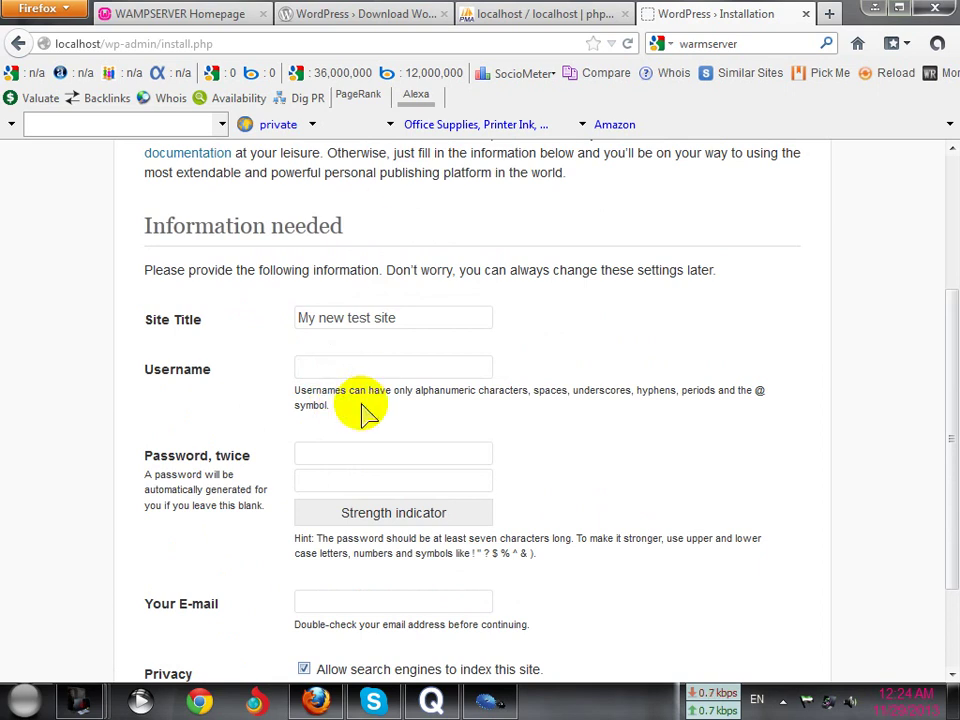
pyautogui.scroll(4, 365, 410)
pyautogui.scroll(-6, 370, 410)
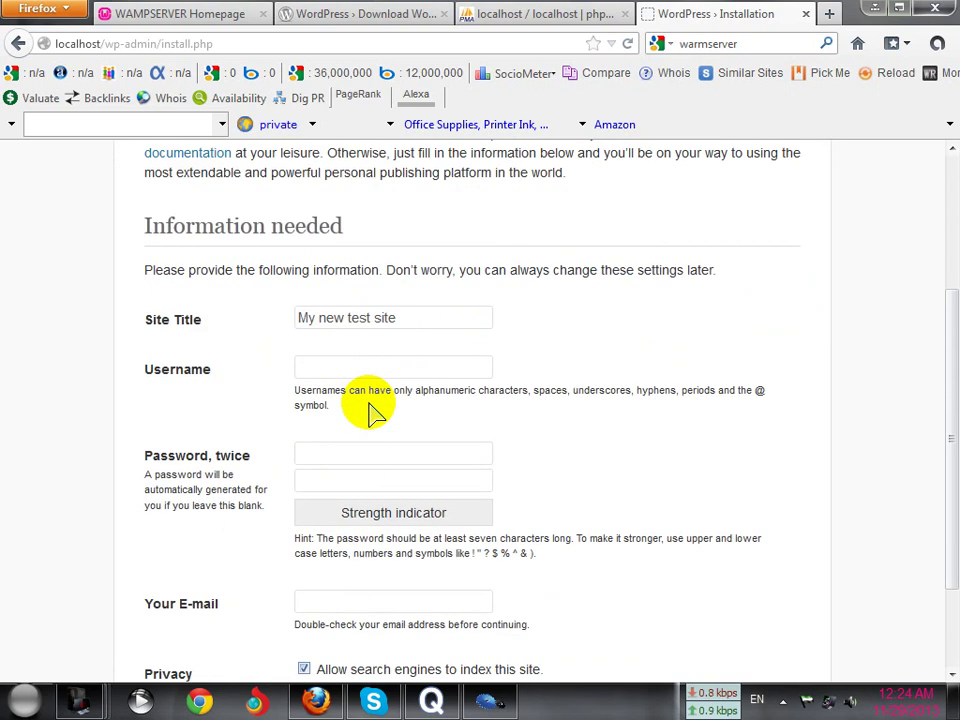
pyautogui.click(332, 259)
pyautogui.click(335, 356)
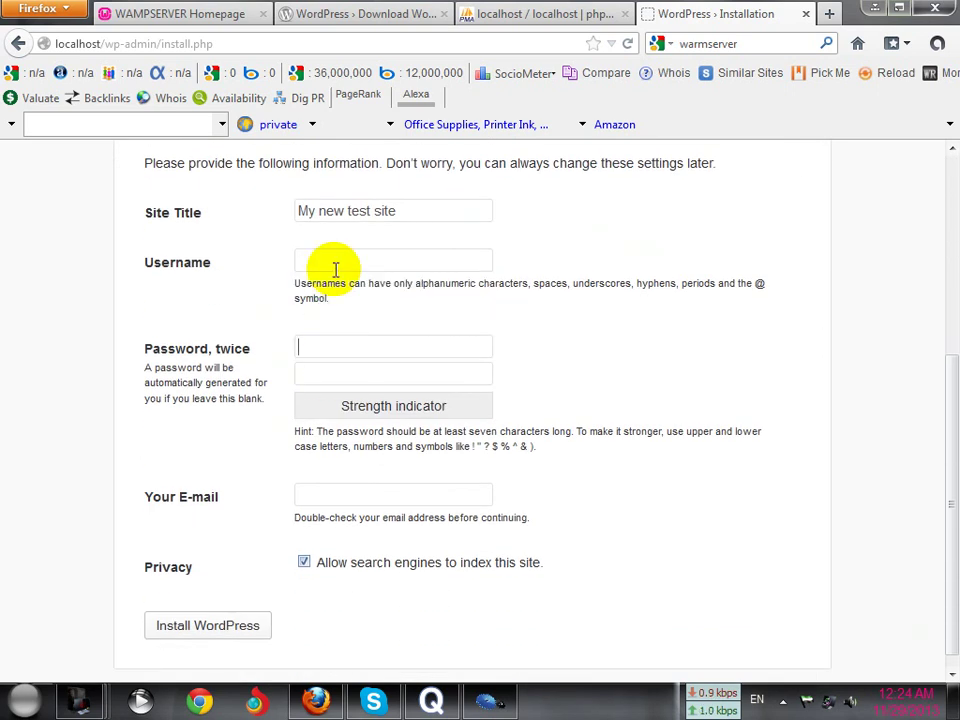
# Fill the admin username from the saved suggestion and enter a new password
pyautogui.click(332, 259)
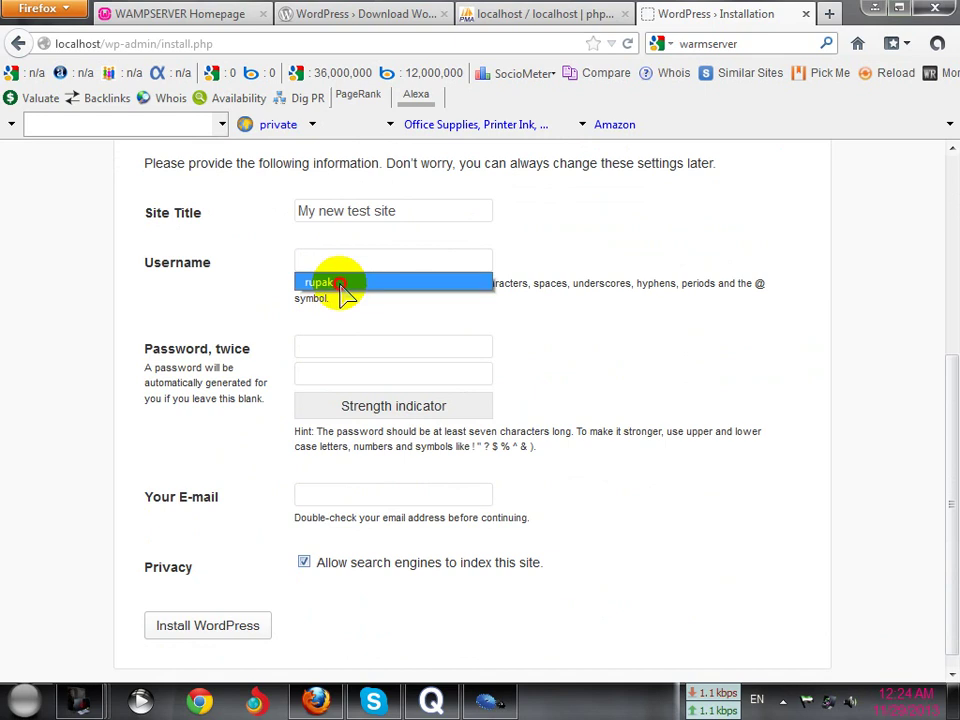
pyautogui.click(343, 284)
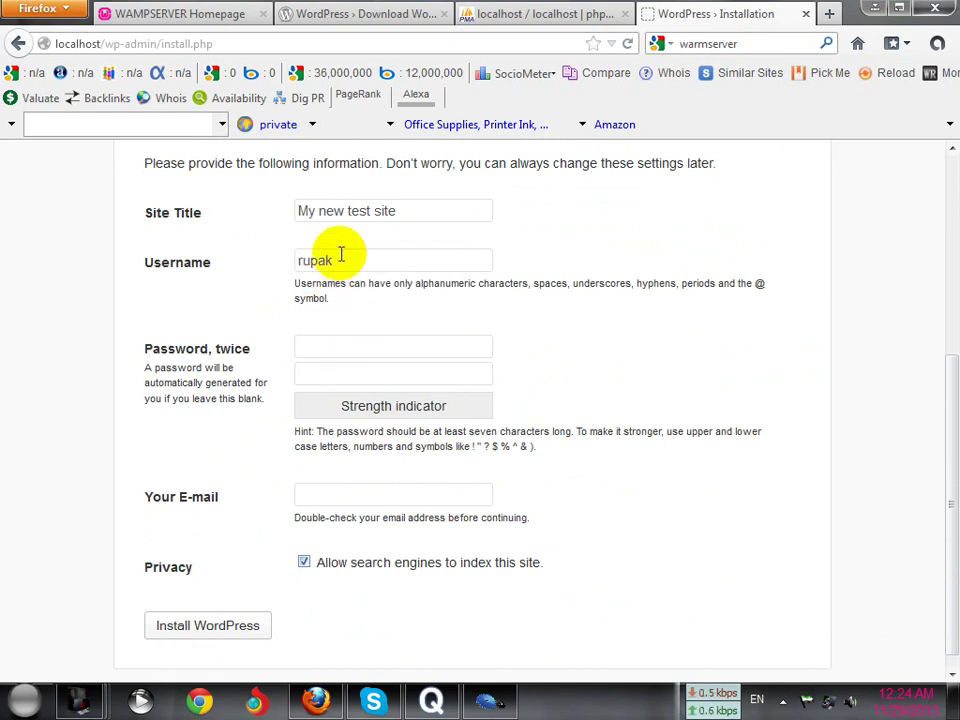
pyautogui.write('1')
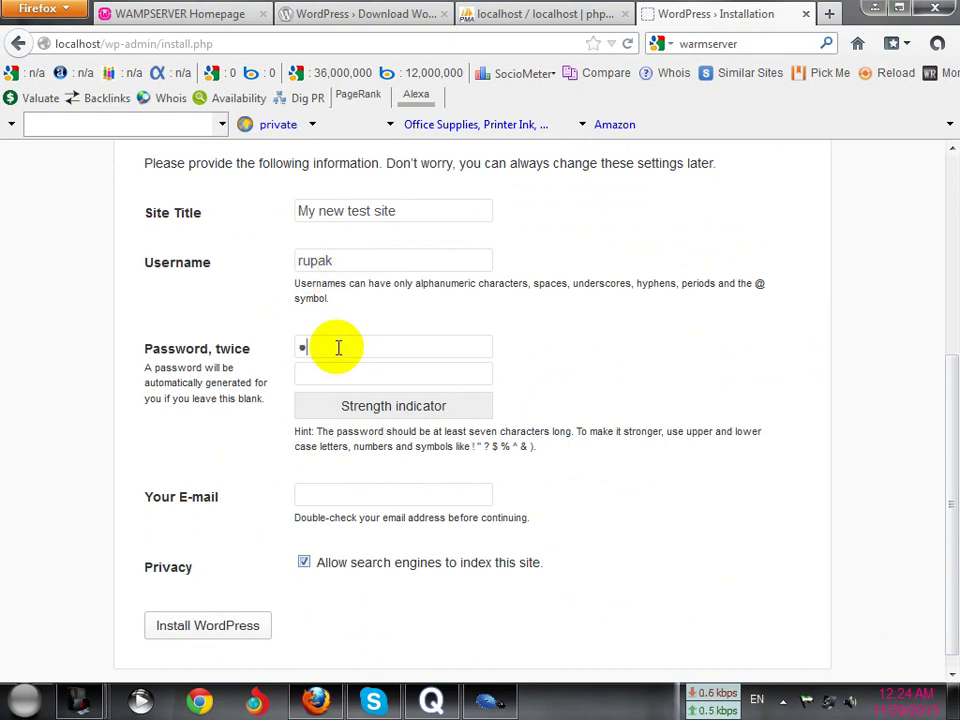
pyautogui.write('23')
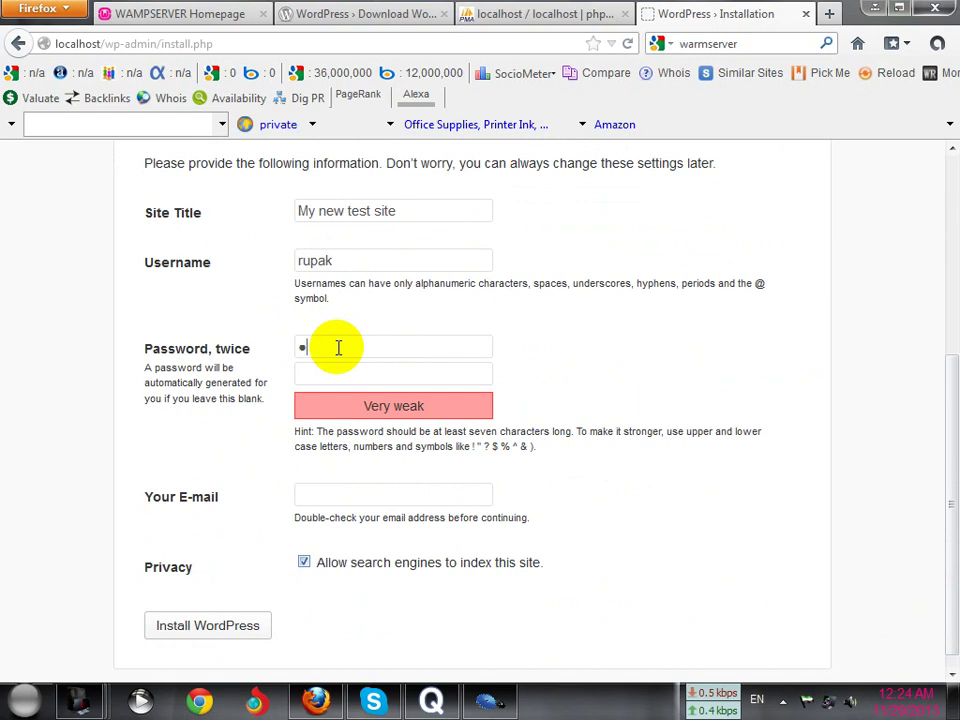
pyautogui.press('BackSpace')
pyautogui.write('1')
pyautogui.press('BackSpace')
pyautogui.press('BackSpace')
pyautogui.press('BackSpace')
pyautogui.write('1')
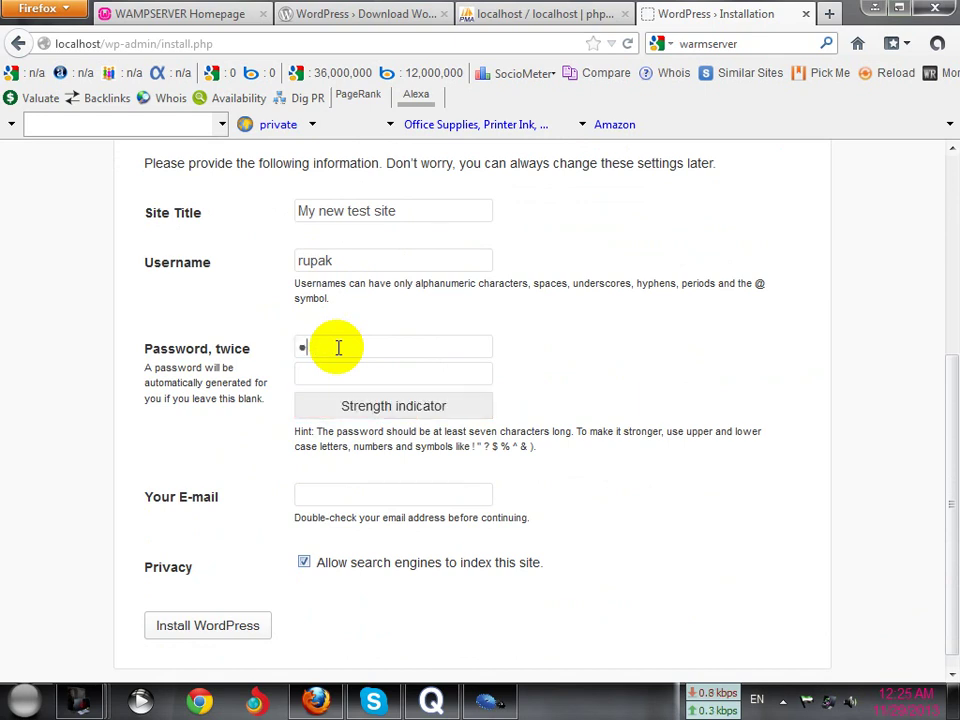
pyautogui.write('2345')
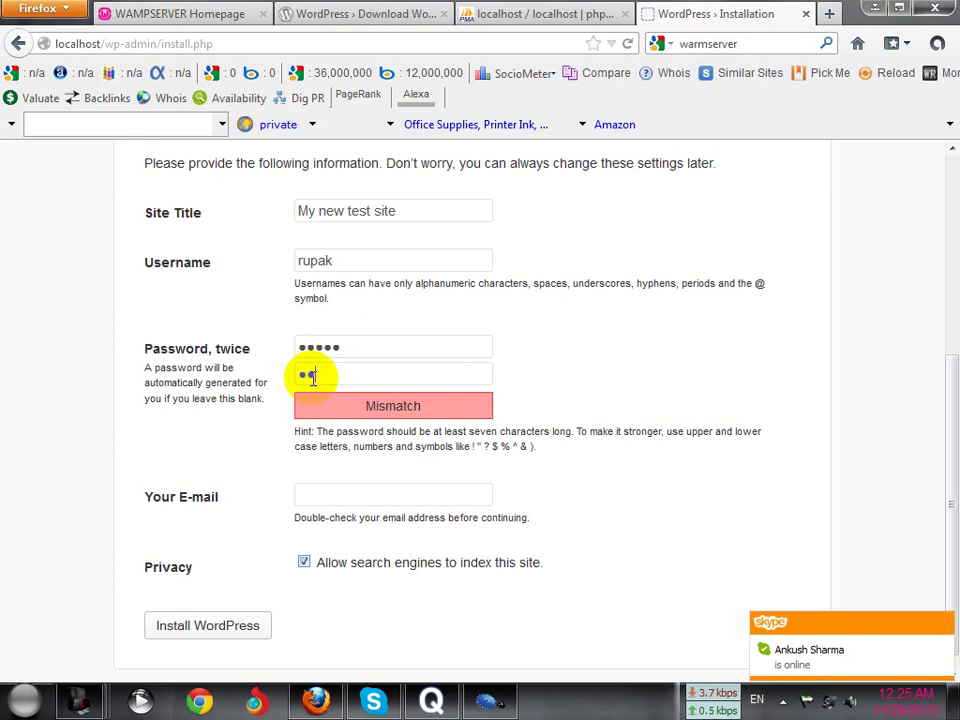
# Fill in the admin e-mail from autofill and start the WordPress installation
pyautogui.click(323, 494)
pyautogui.click(321, 514)
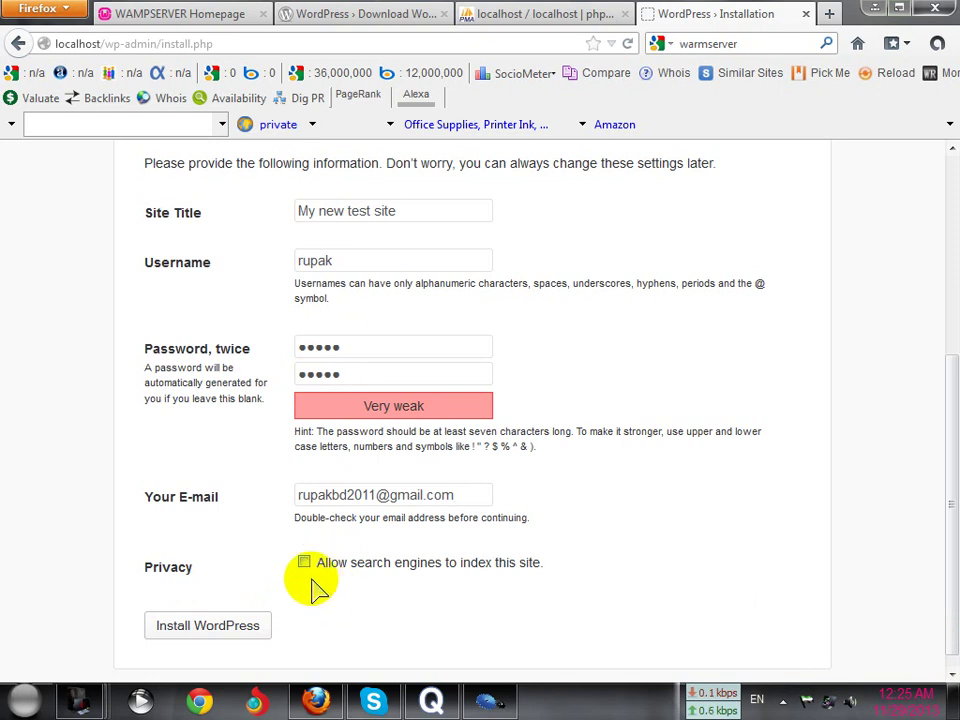
pyautogui.click(218, 632)
# Dismiss Firefox's remember-password prompt and close the phpMyAdmin, WordPress download and WAMPSERVER tabs
pyautogui.scroll(5, 311, 514)
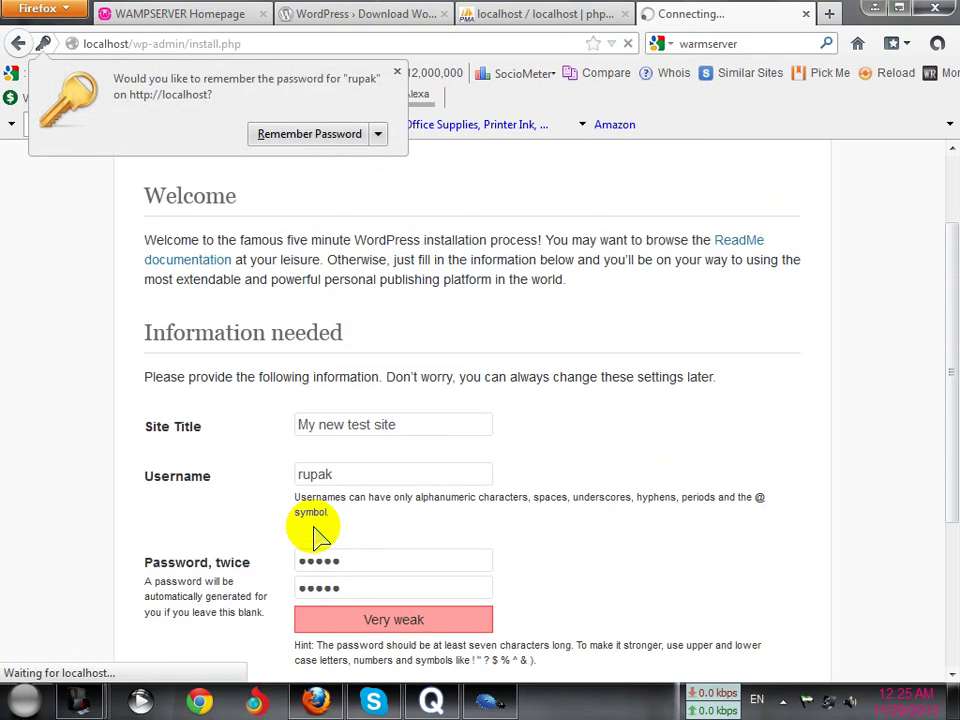
pyautogui.click(398, 72)
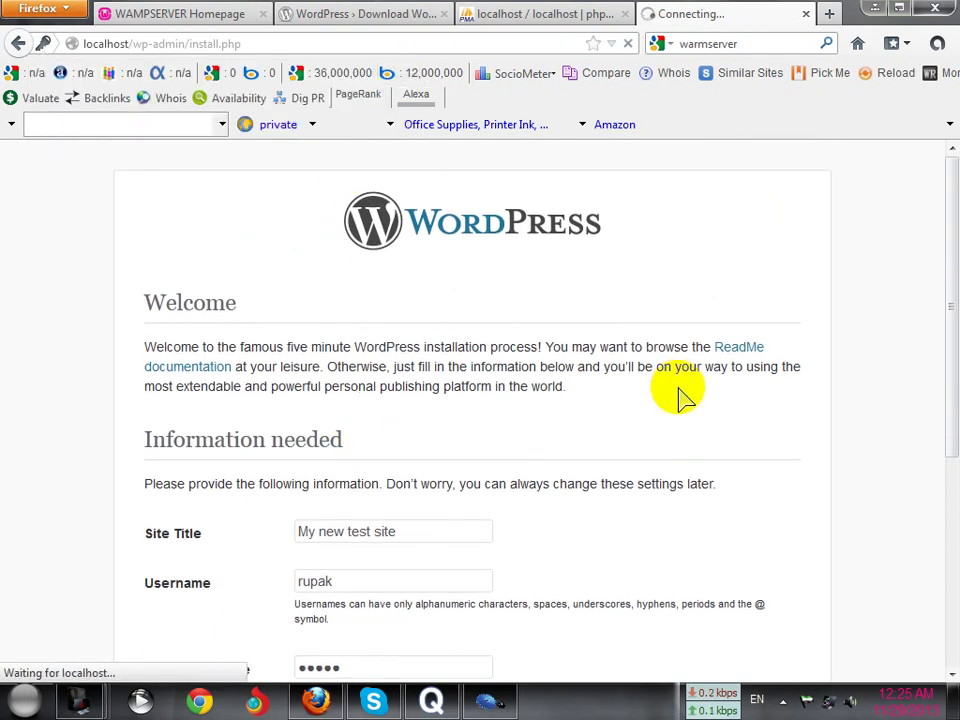
pyautogui.click(590, 15)
pyautogui.click(624, 14)
pyautogui.click(330, 15)
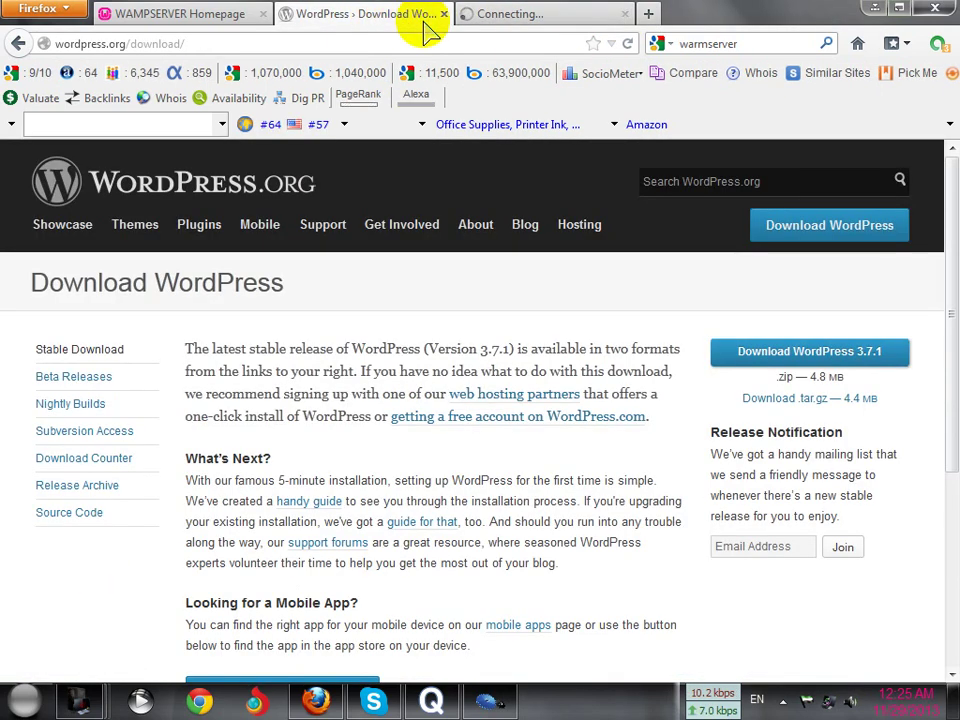
pyautogui.click(443, 14)
pyautogui.click(250, 15)
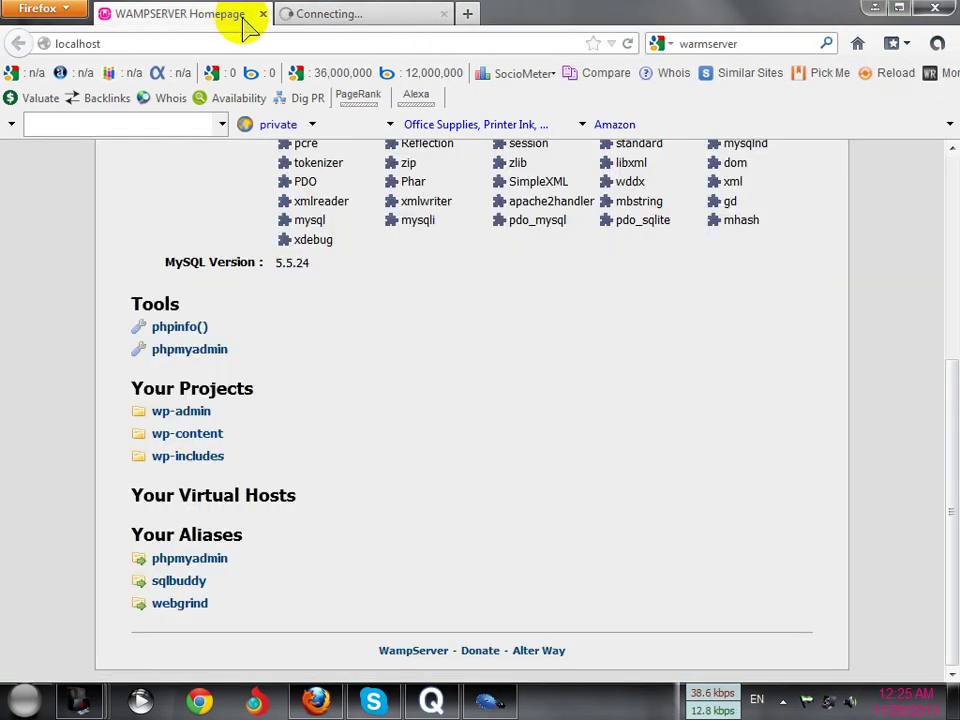
pyautogui.click(262, 15)
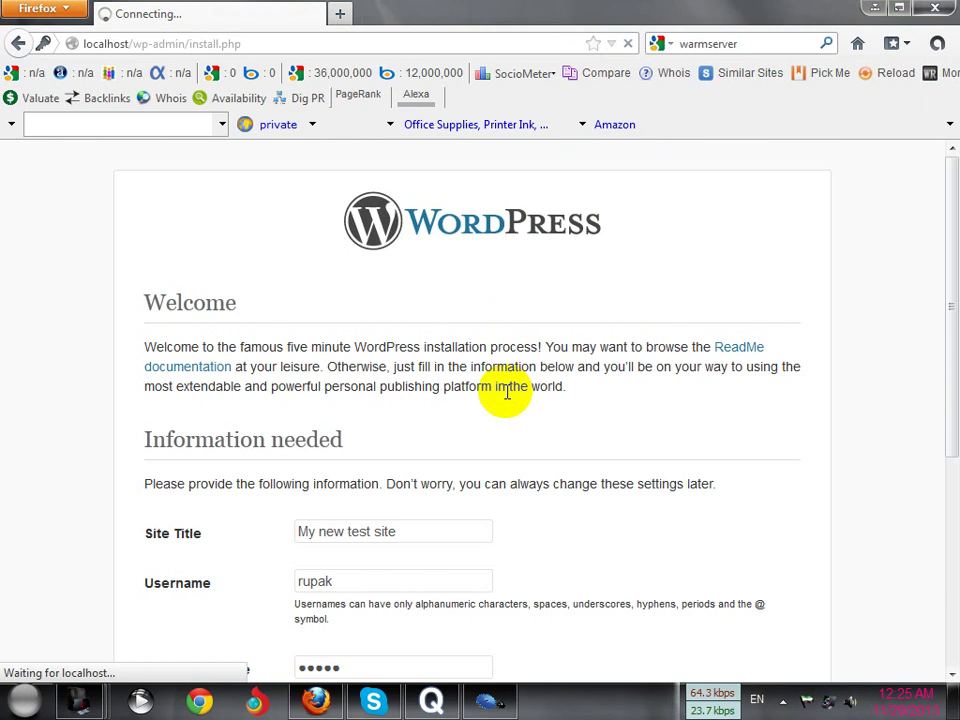
# Scroll over the WordPress Success page confirming the installation
pyautogui.scroll(-2, 515, 372)
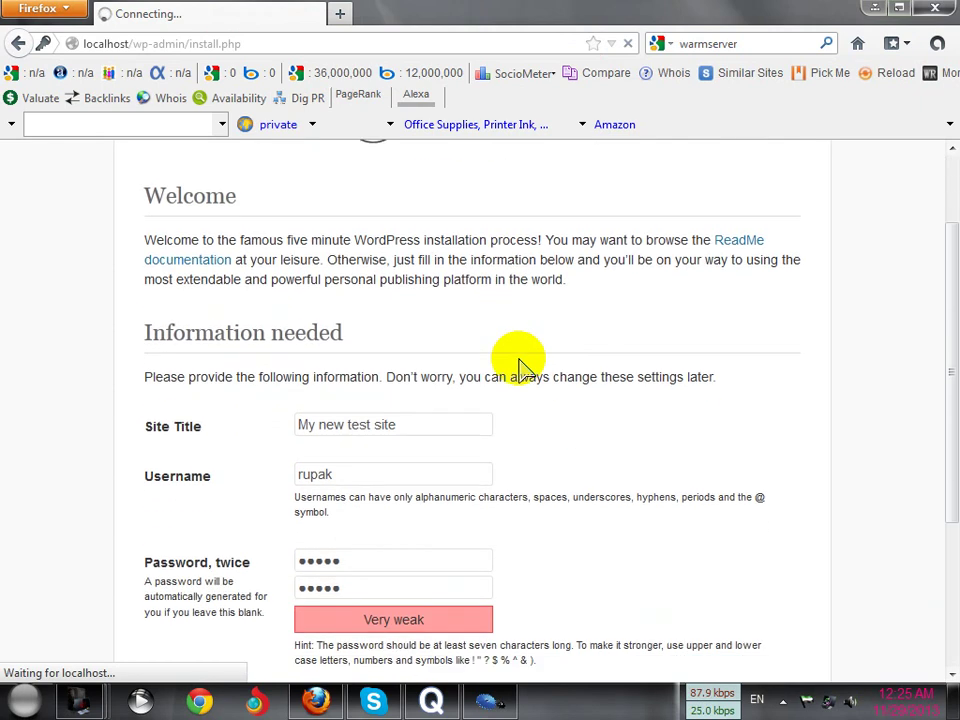
pyautogui.scroll(-4, 520, 363)
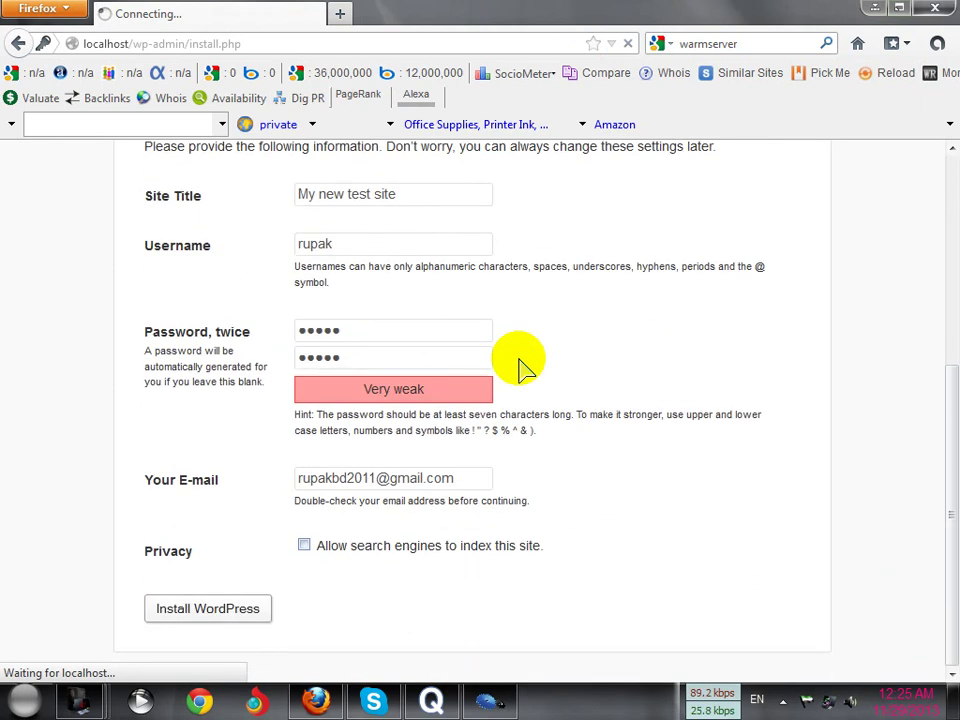
pyautogui.scroll(6, 520, 368)
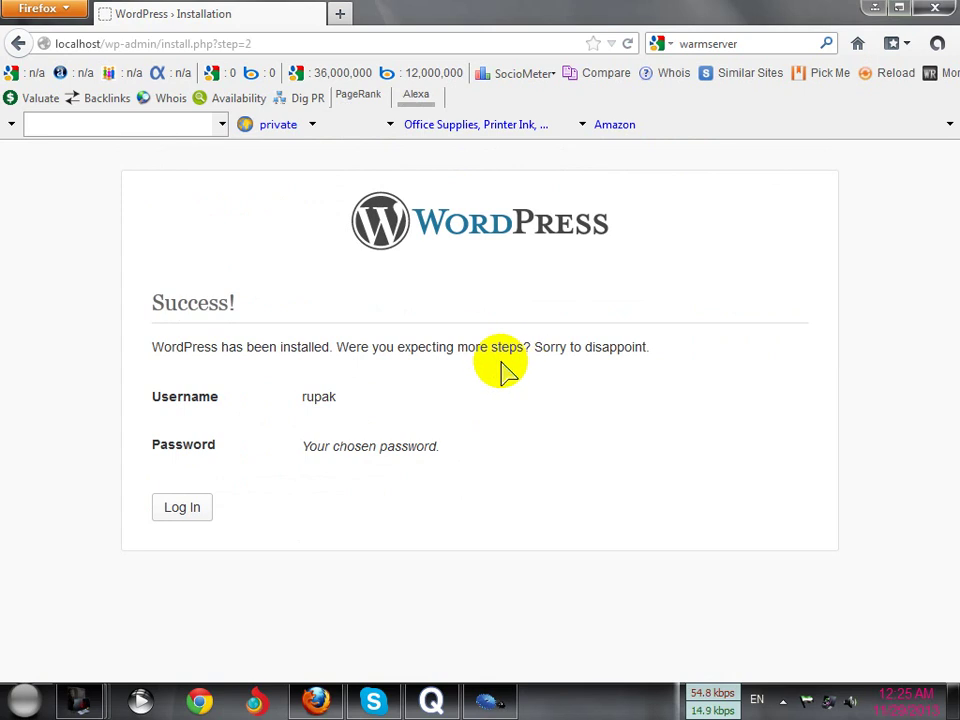
# Log in with the autofilled admin username and password, then dismiss the remember-password prompt
pyautogui.click(188, 514)
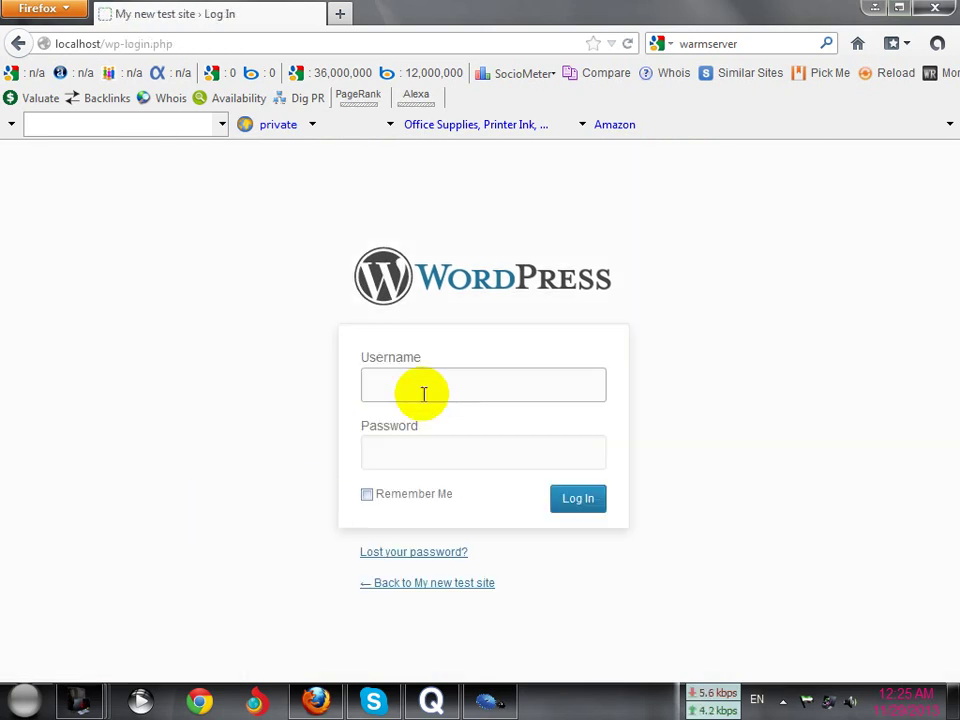
pyautogui.click(417, 381)
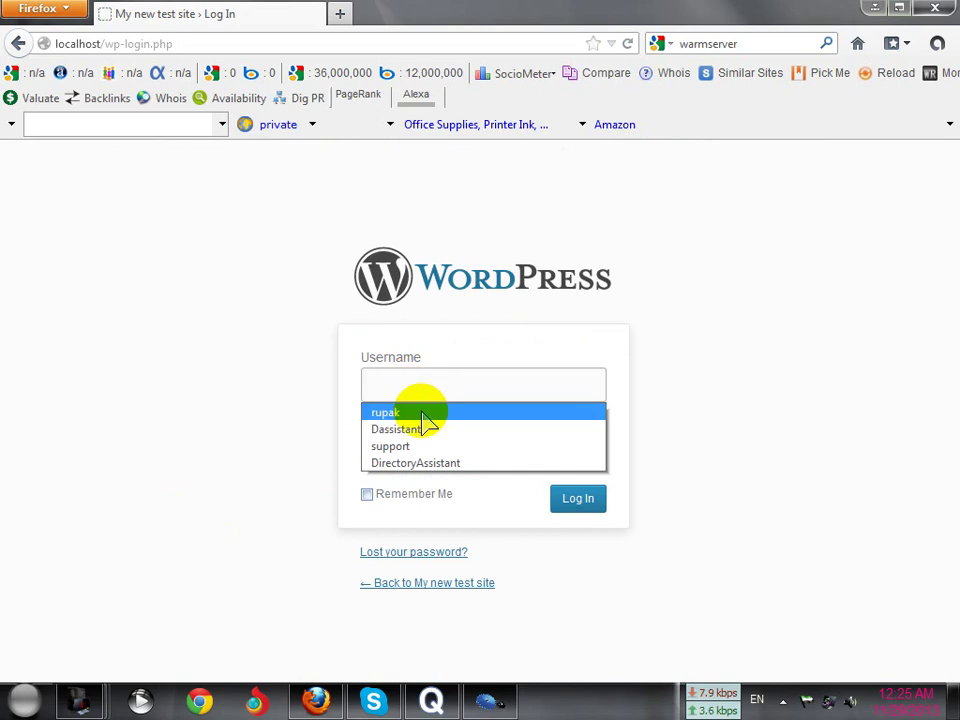
pyautogui.click(424, 413)
pyautogui.click(424, 453)
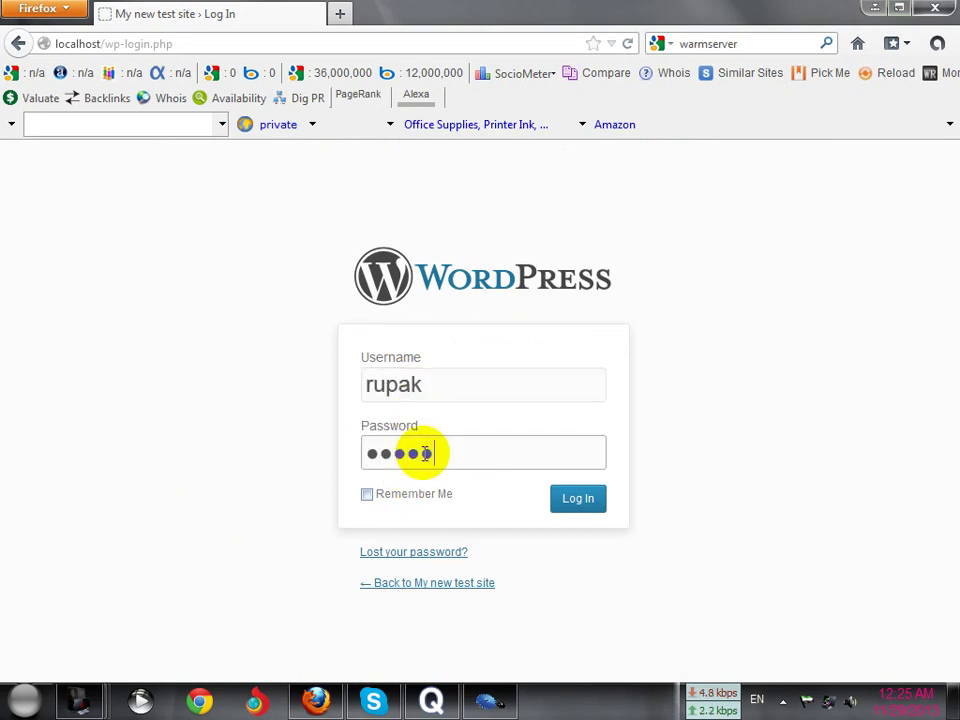
pyautogui.press('Return')
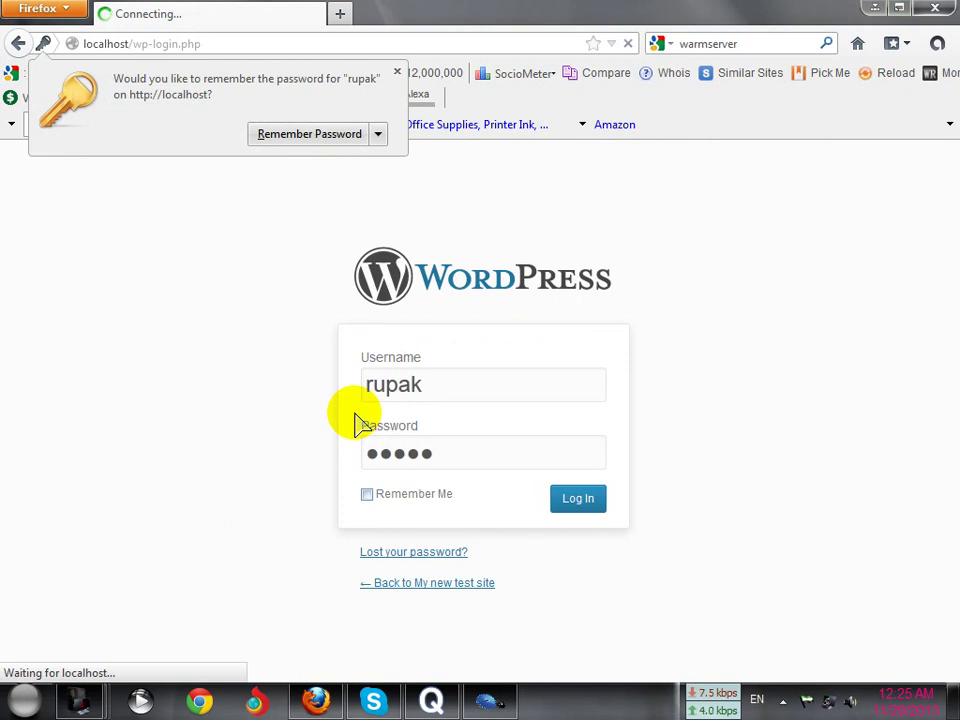
pyautogui.click(396, 71)
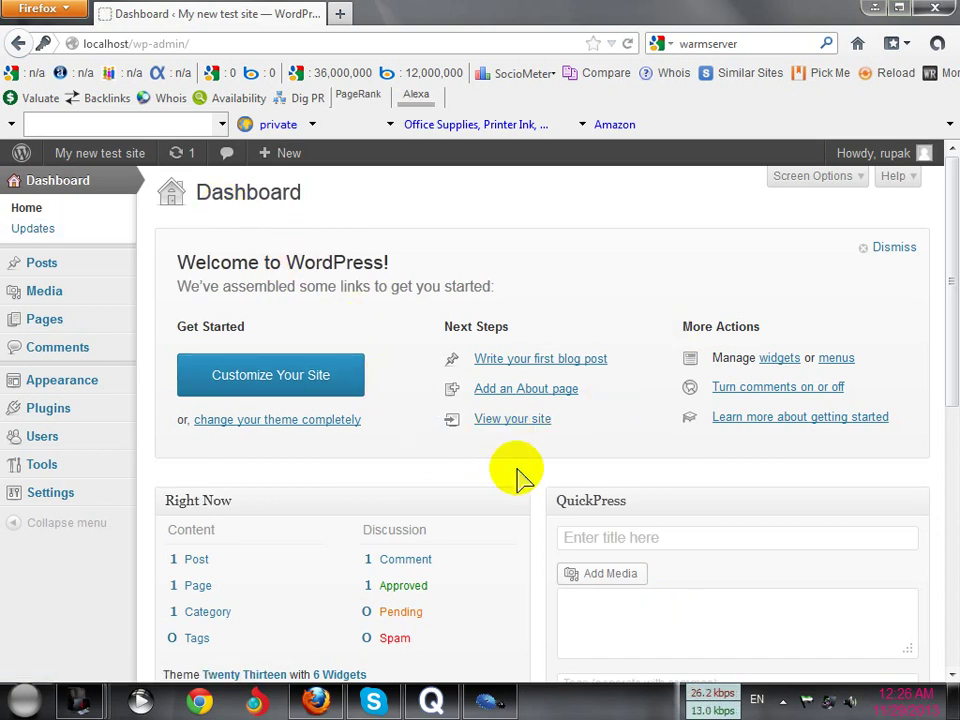
# Open Visit Site in a new tab and scroll through the My new test site front page
pyautogui.moveTo(105, 155)
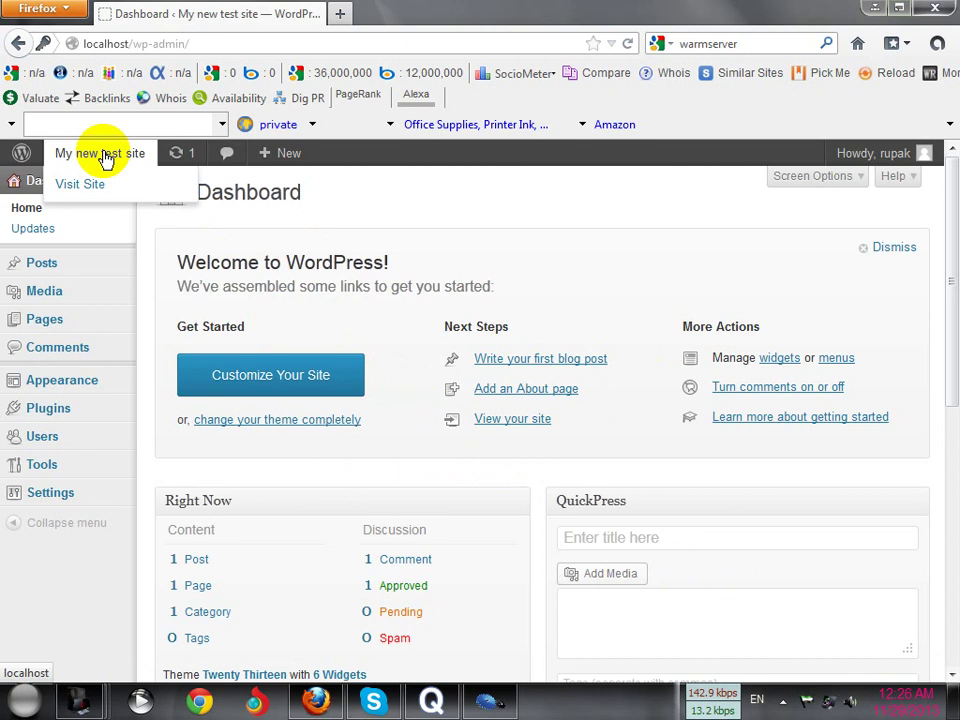
pyautogui.rightClick(83, 185)
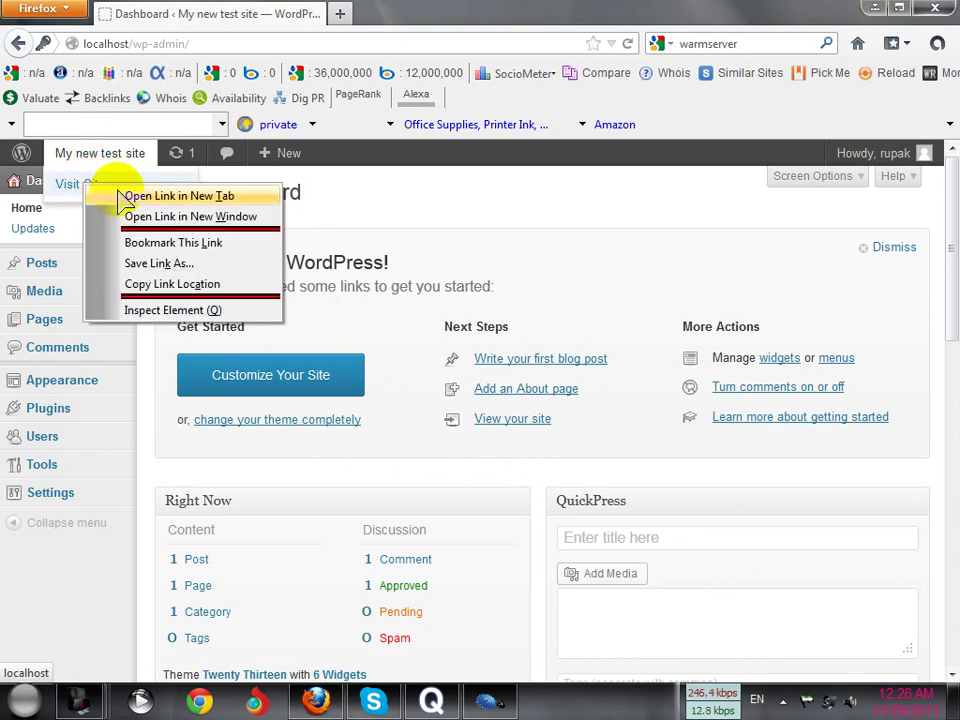
pyautogui.click(135, 197)
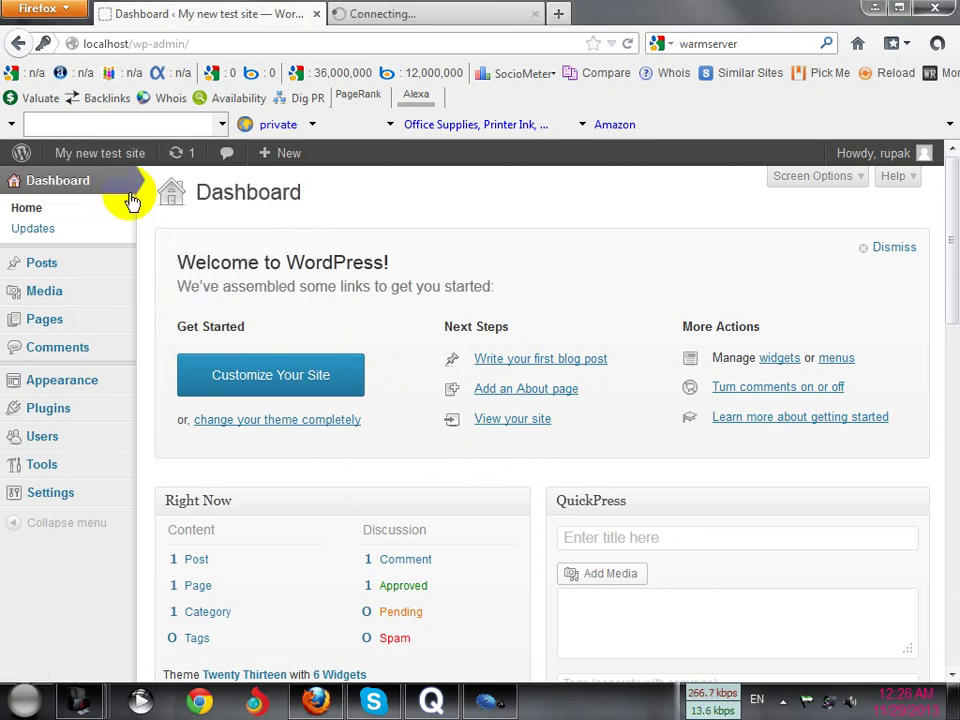
pyautogui.click(403, 16)
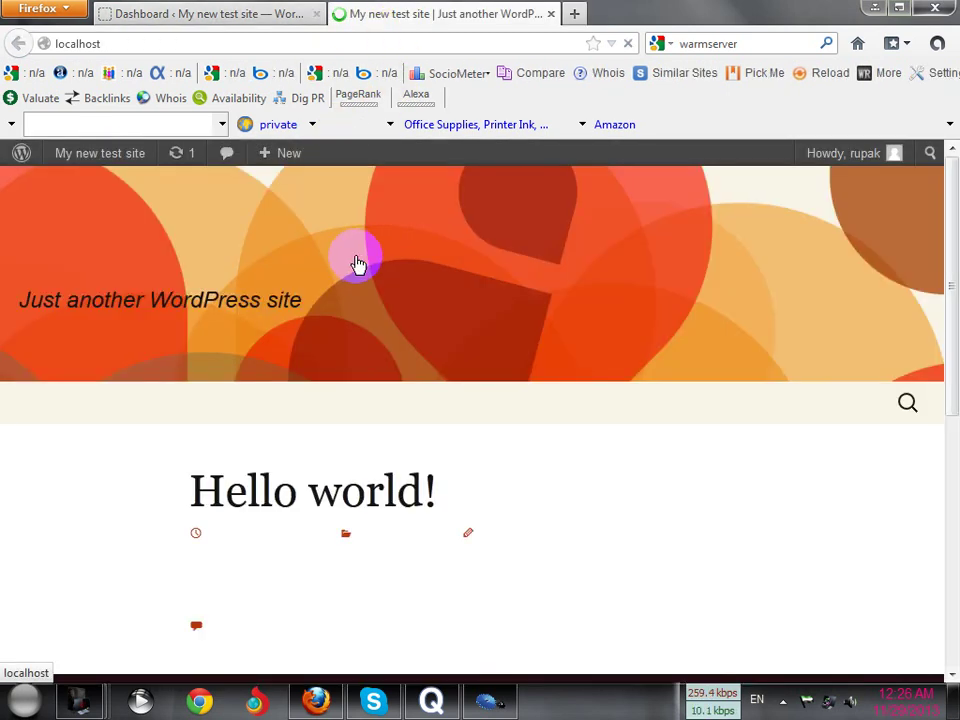
pyautogui.scroll(-5, 342, 285)
pyautogui.scroll(5, 340, 303)
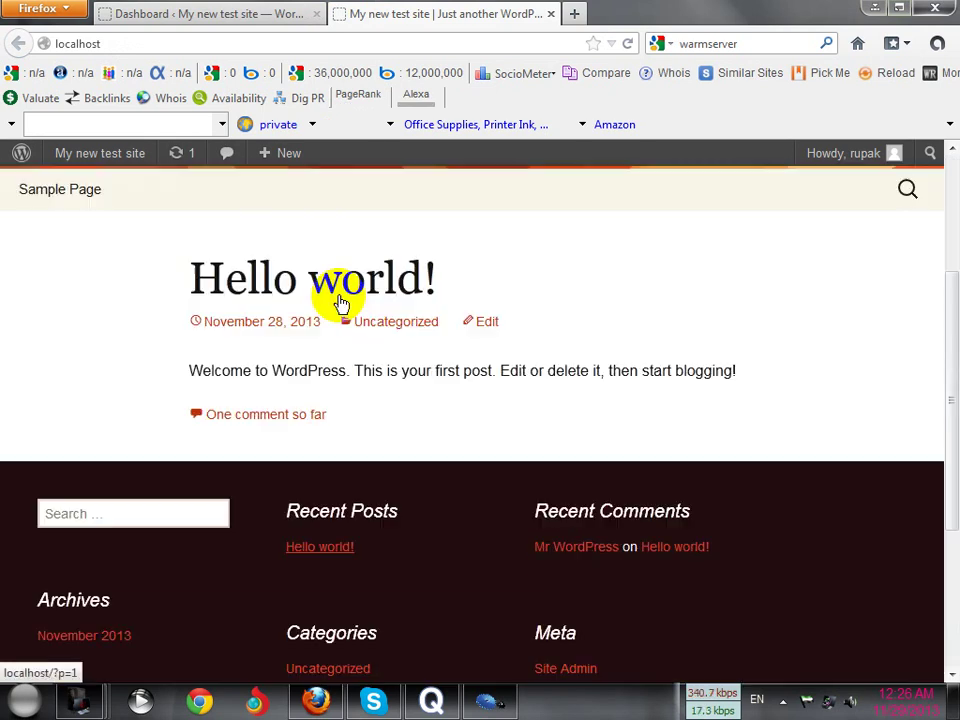
pyautogui.scroll(-5, 342, 310)
pyautogui.scroll(5, 343, 251)
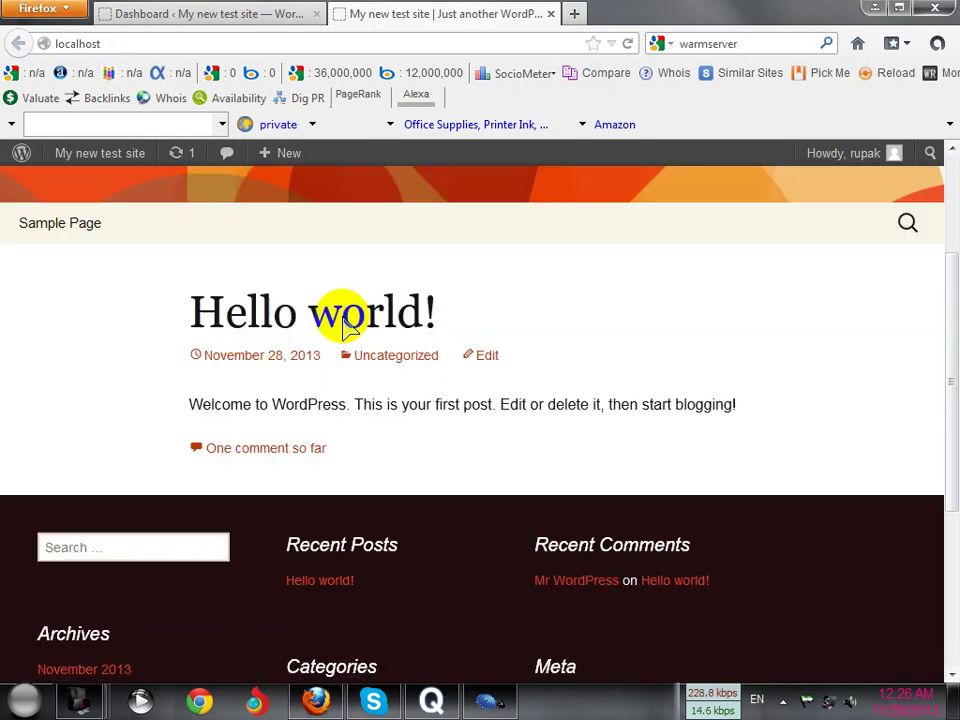
# Compare the front page with the admin Dashboard, ending back on the Dashboard
pyautogui.click(226, 16)
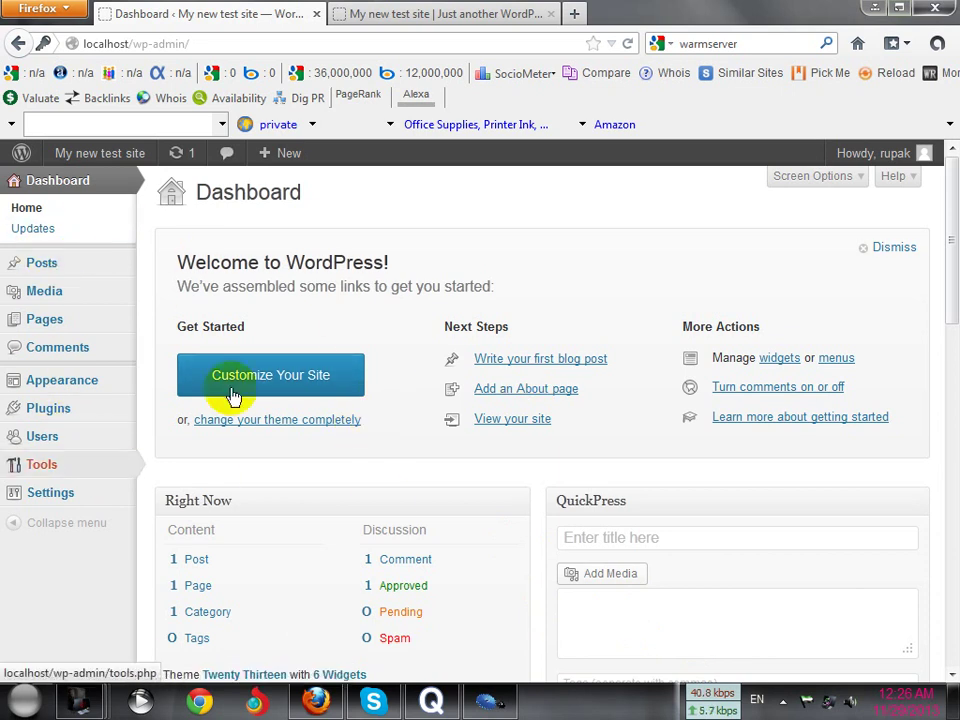
pyautogui.click(467, 14)
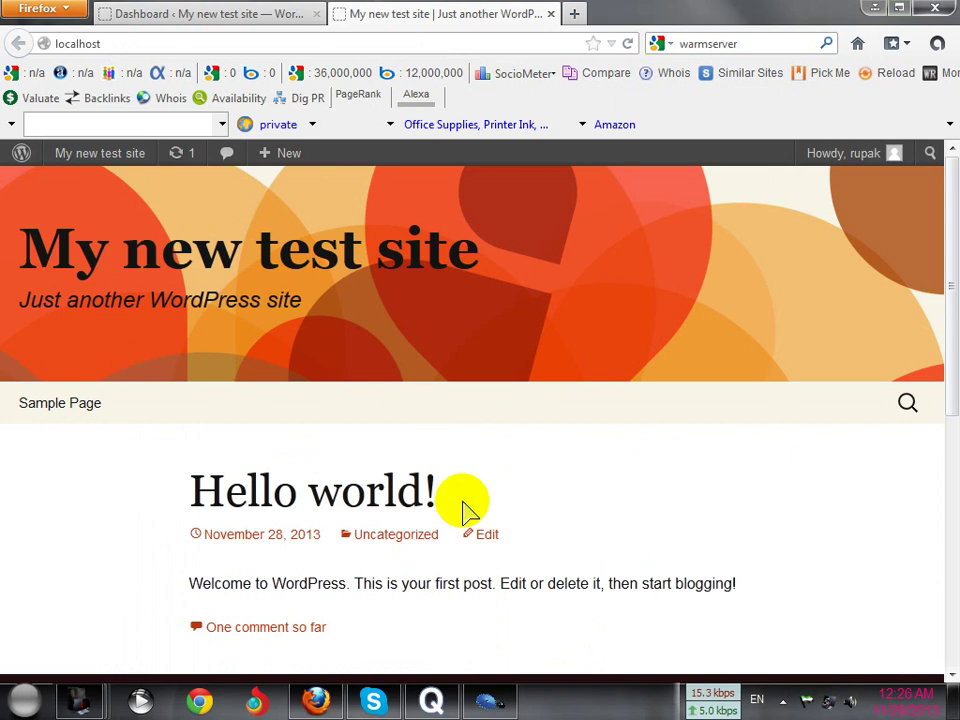
pyautogui.scroll(-3, 560, 448)
pyautogui.scroll(3, 545, 435)
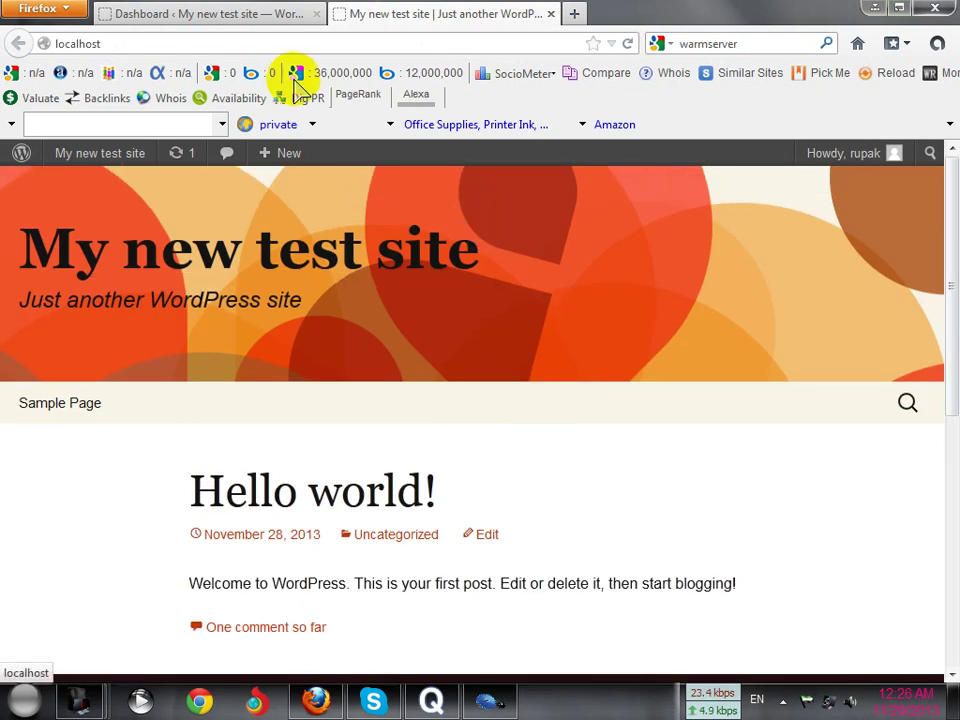
pyautogui.click(265, 18)
pyautogui.click(401, 12)
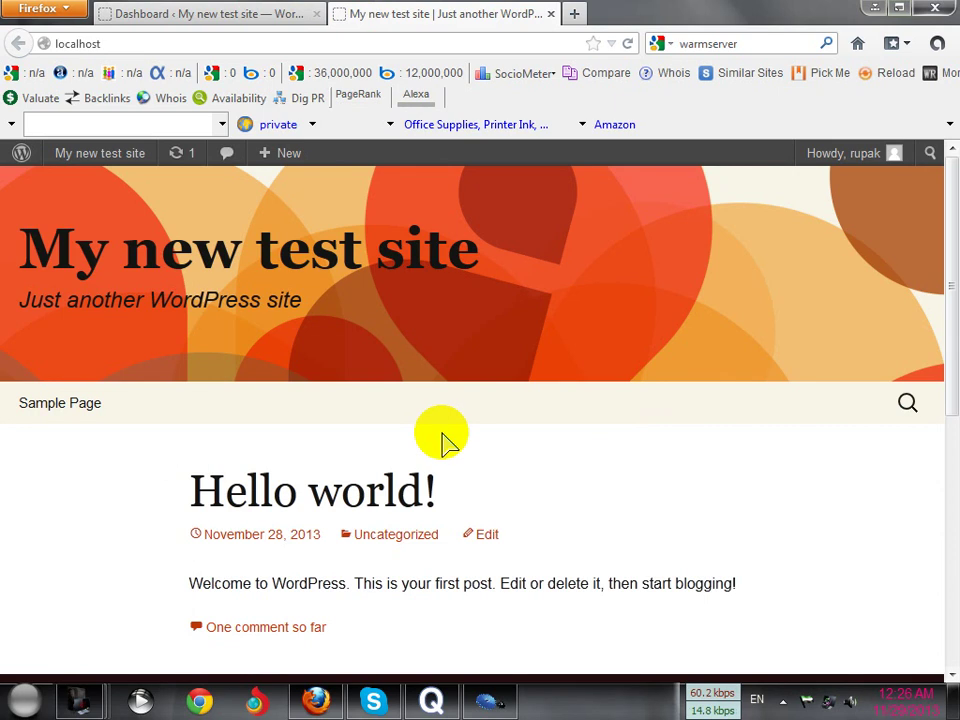
pyautogui.click(255, 19)
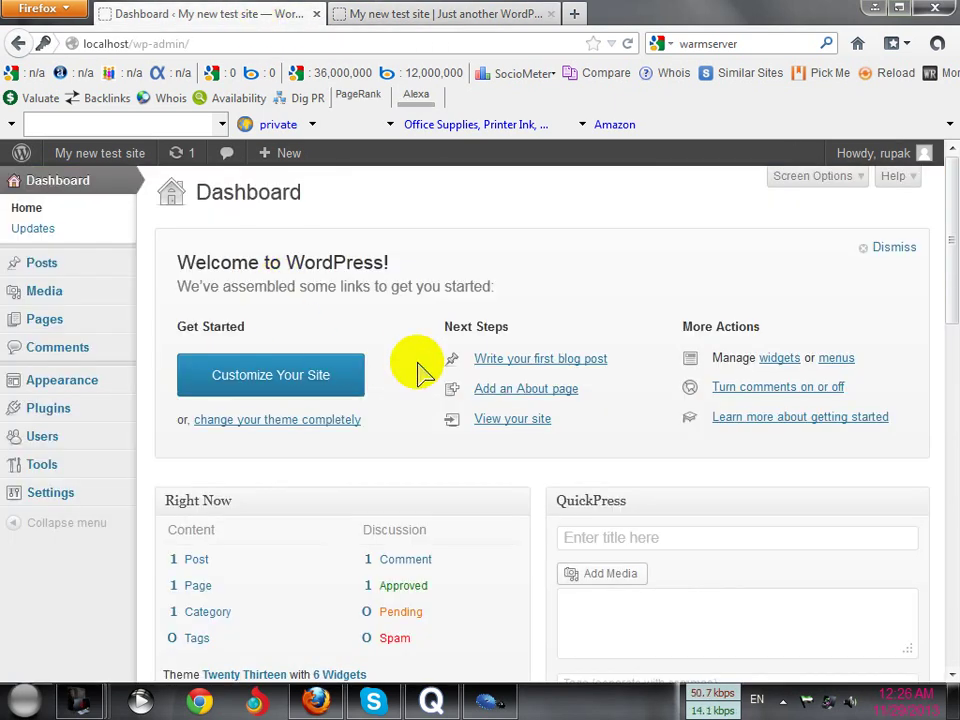